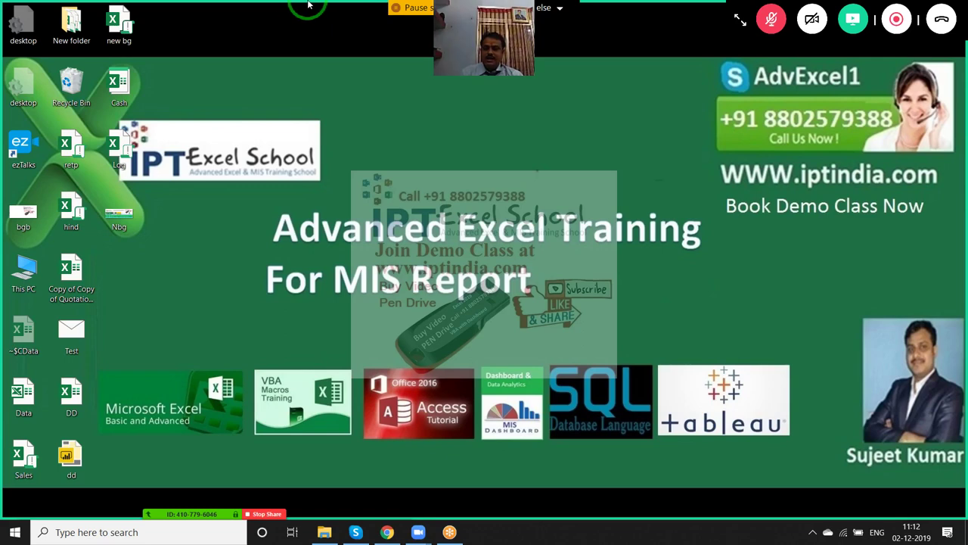
Move the meeting controls aside and check the participants list and meeting options.
{"action": "mouse_move", "coordinate": [155, 484]}
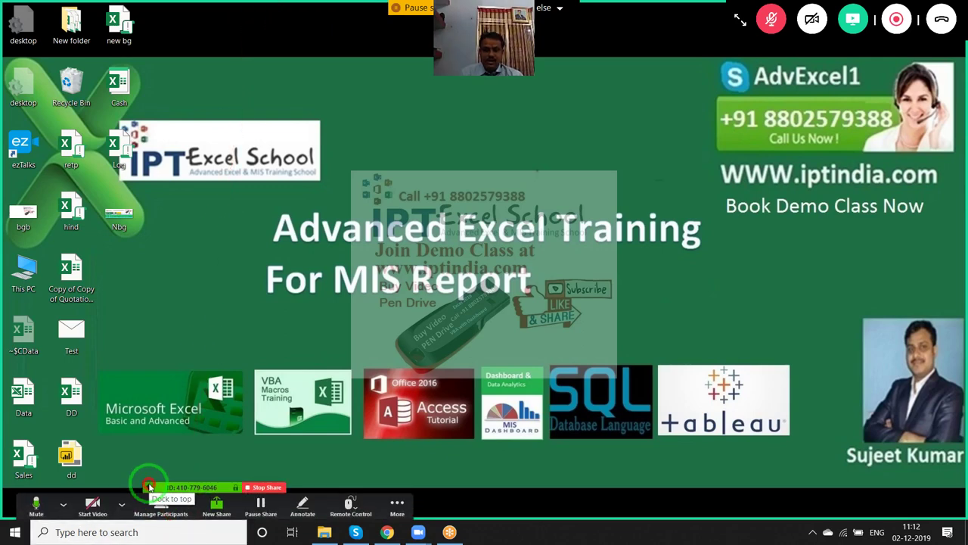
{"action": "left_click_drag", "start_coordinate": [151, 478], "coordinate": [168, 6]}
{"action": "left_click", "coordinate": [167, 7]}
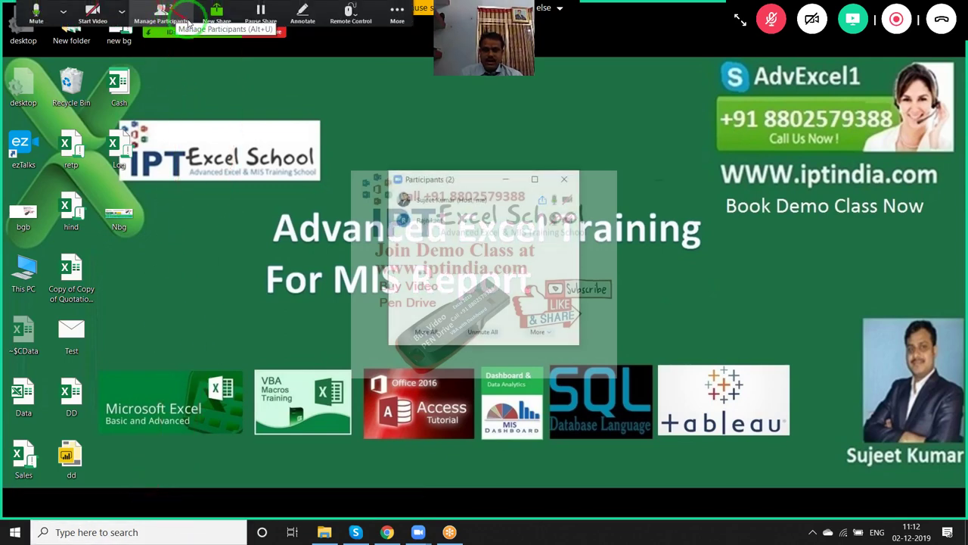
{"action": "left_click", "coordinate": [559, 219]}
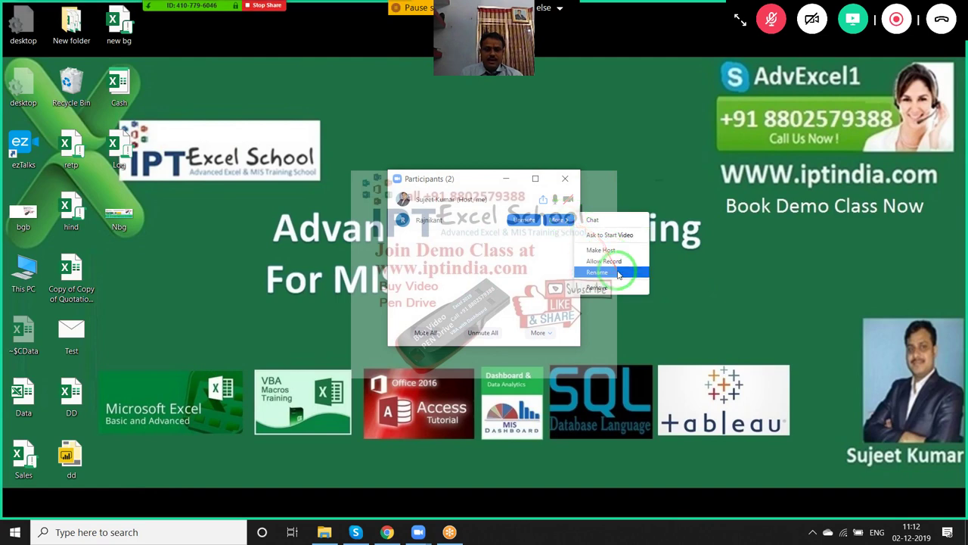
{"action": "left_click", "coordinate": [566, 179]}
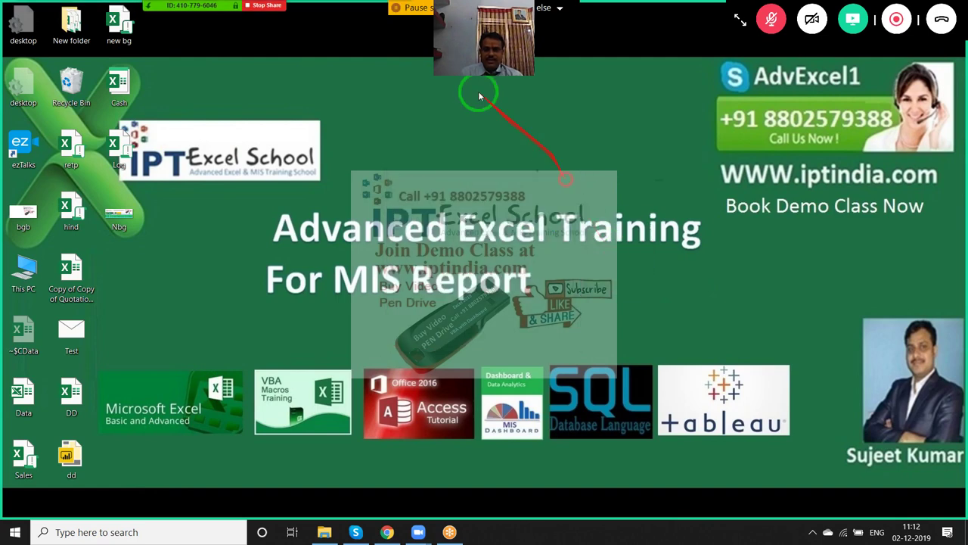
{"action": "left_click", "coordinate": [397, 12]}
{"action": "left_click", "coordinate": [409, 36]}
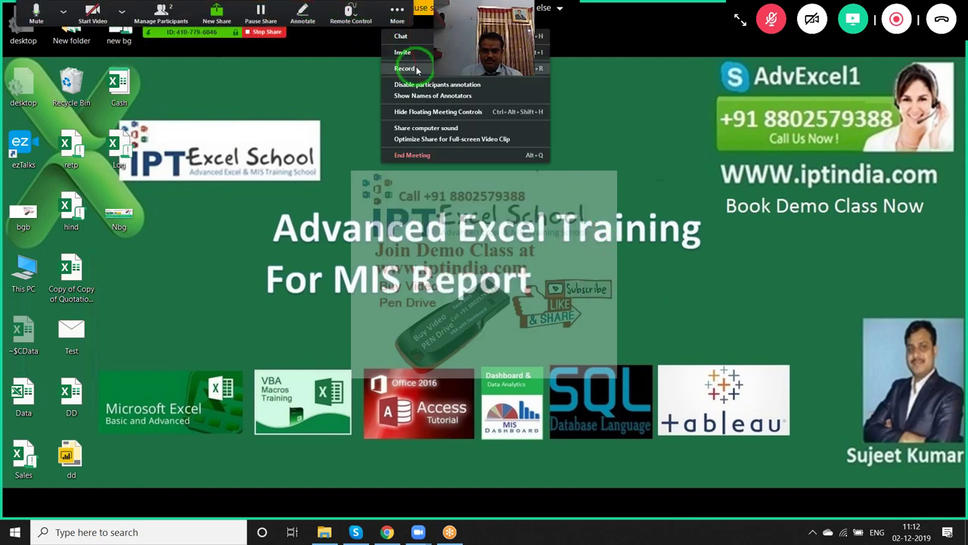
{"action": "left_click", "coordinate": [421, 529]}
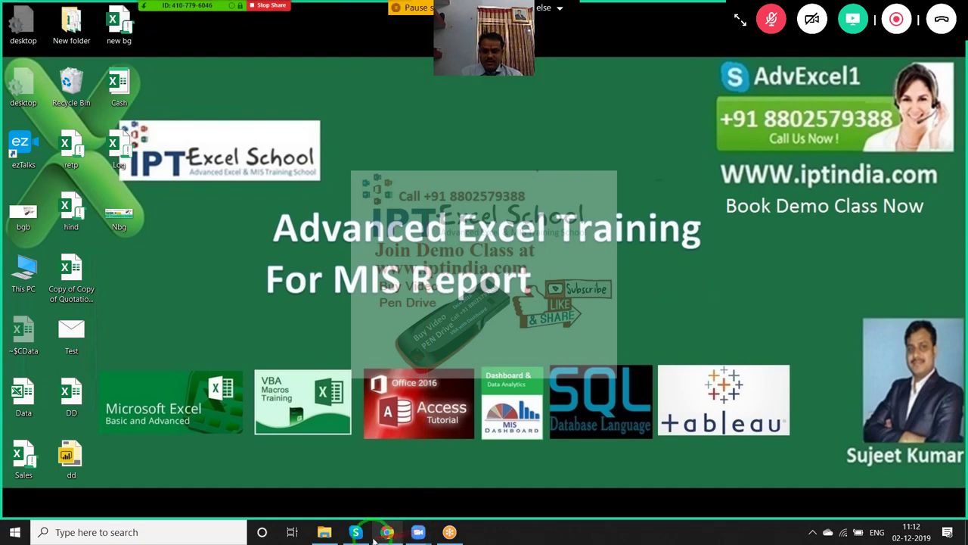
Open File Explorer's Downloads folder and select Sumif_Project question (1).
{"action": "left_click", "coordinate": [324, 532]}
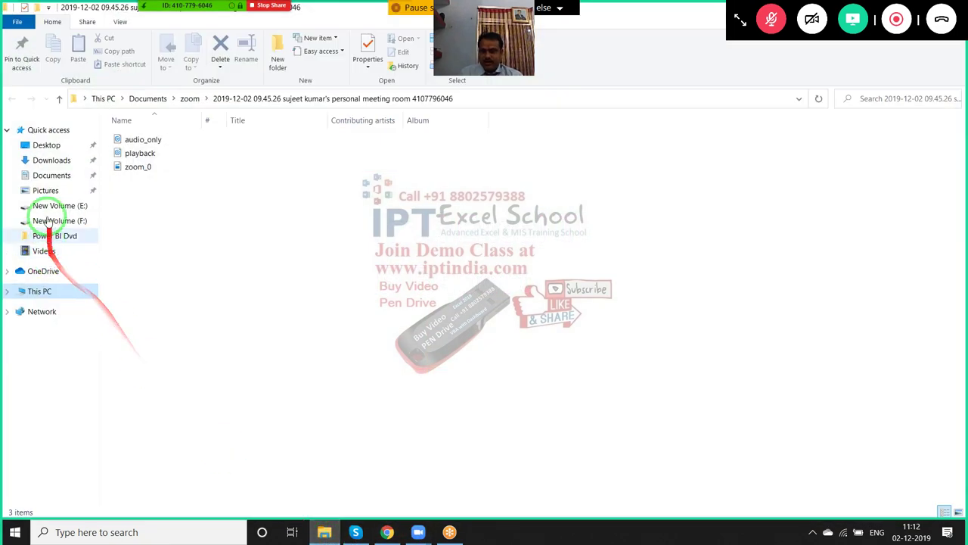
{"action": "left_click", "coordinate": [51, 160]}
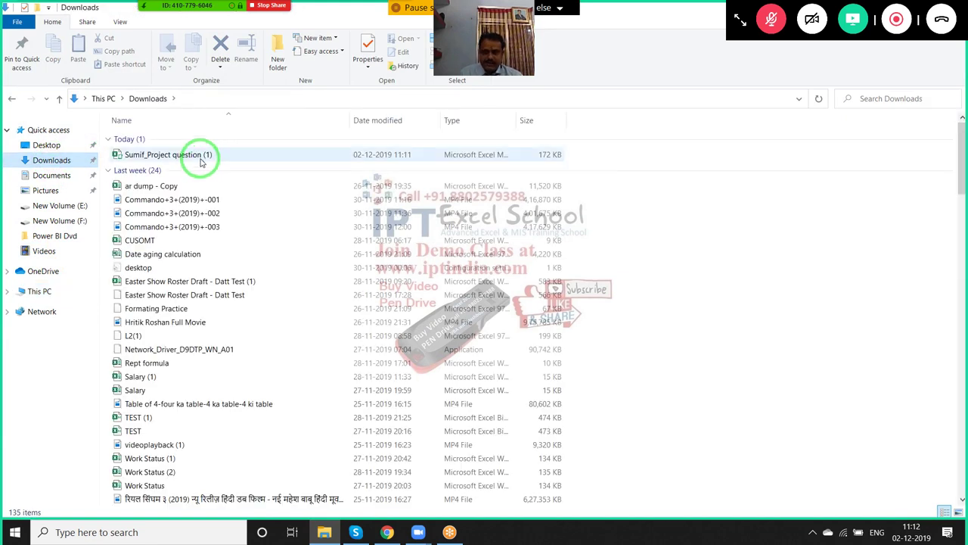
{"action": "left_click", "coordinate": [202, 160]}
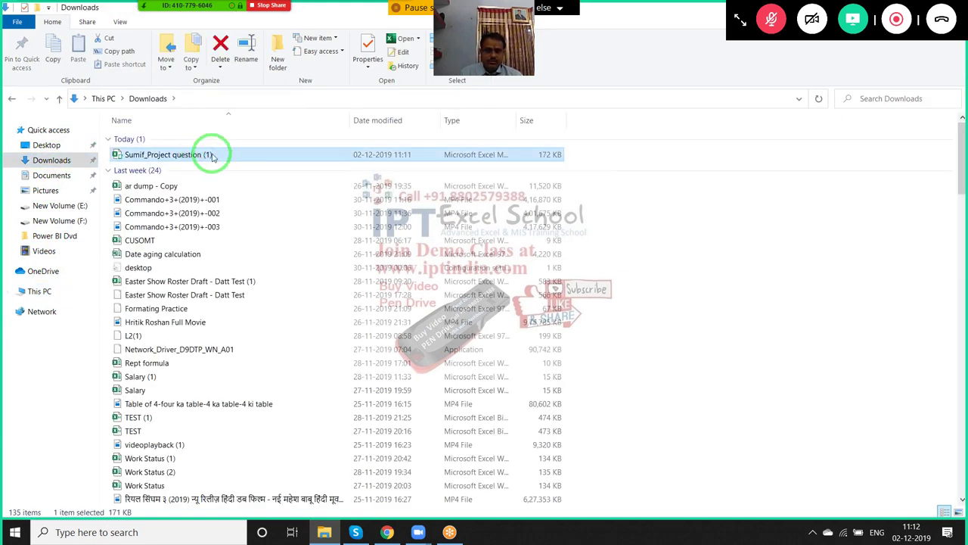
Check the meeting participants again, then open the Sumif_Project question (1) workbook in Excel.
{"action": "mouse_move", "coordinate": [207, 8]}
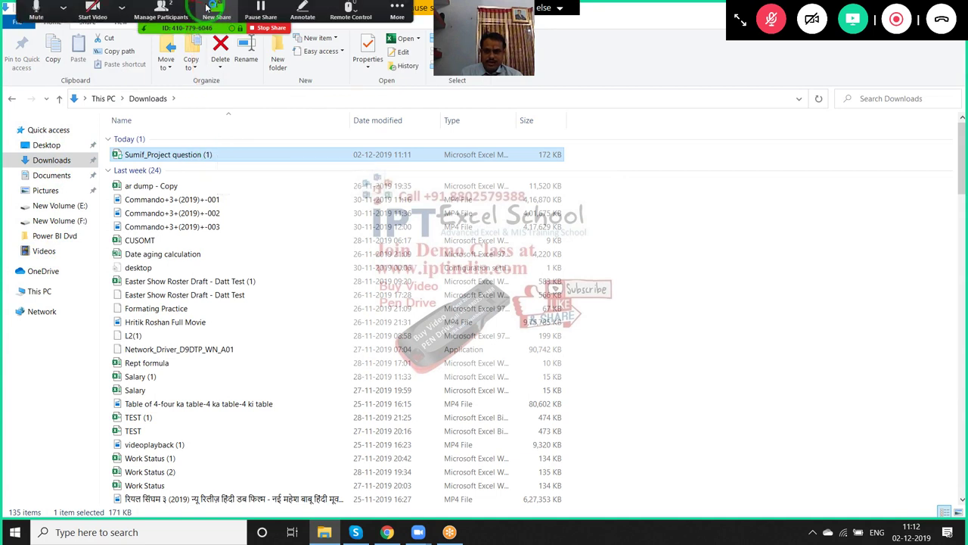
{"action": "left_click", "coordinate": [161, 11]}
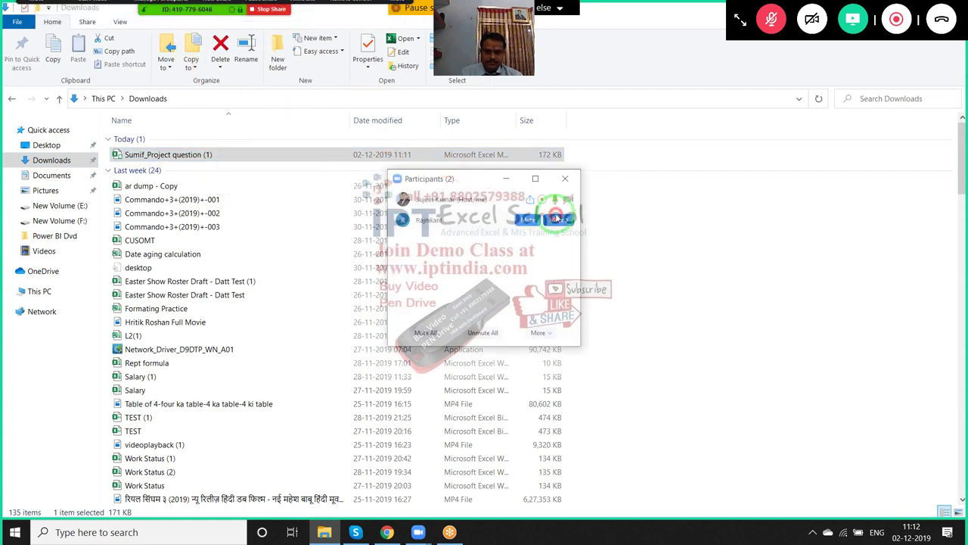
{"action": "left_click", "coordinate": [559, 220]}
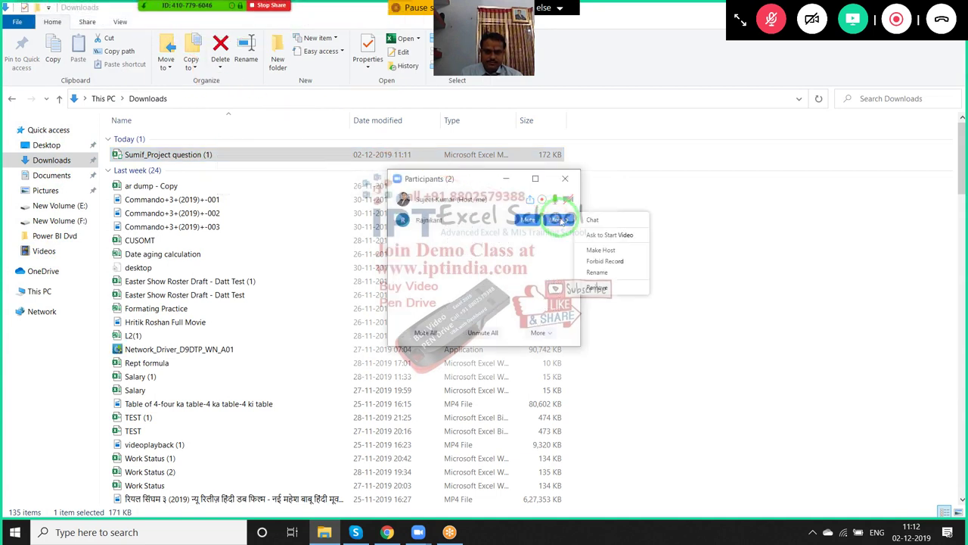
{"action": "left_click", "coordinate": [565, 178]}
{"action": "left_click", "coordinate": [363, 149]}
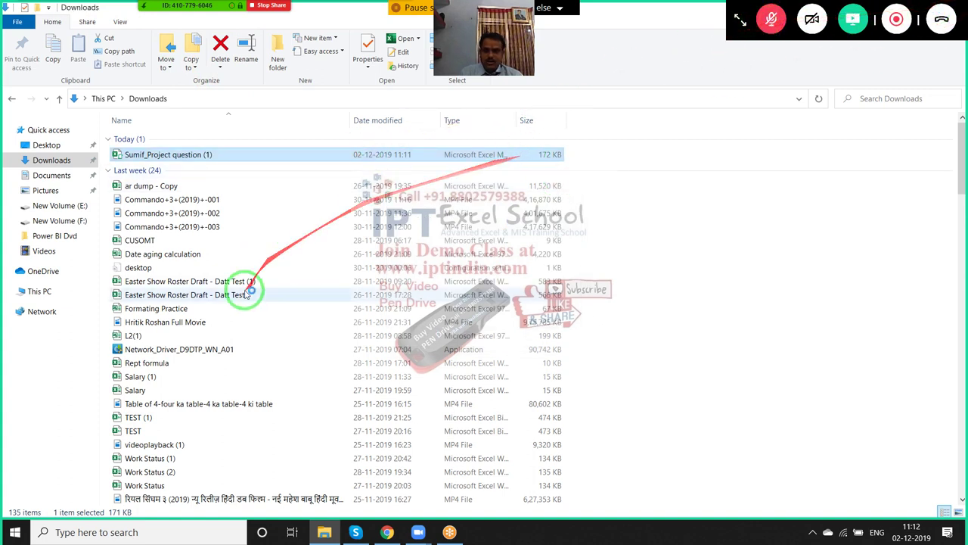
{"action": "left_click", "coordinate": [182, 158]}
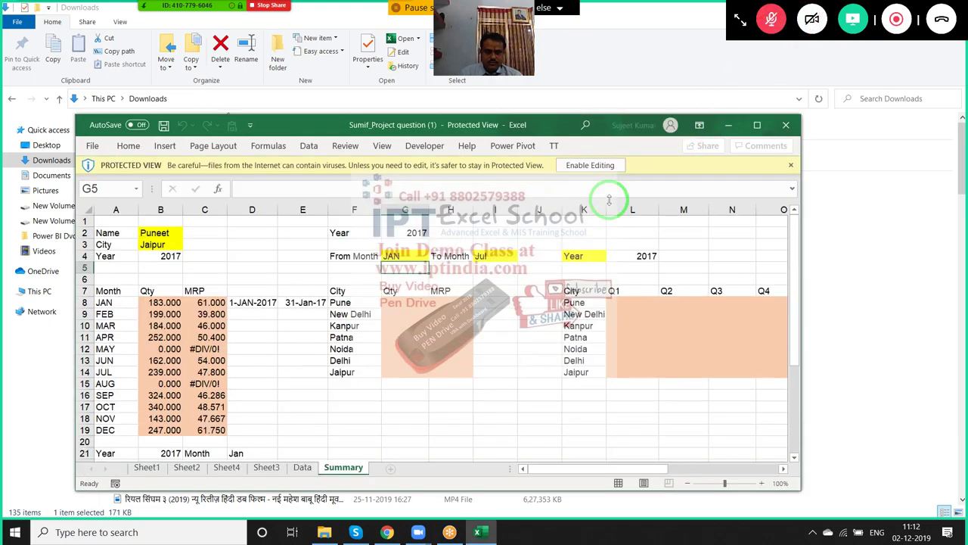
Enable editing, maximize the Excel window and look through Sheet1, Sheet2 and Sheet4.
{"action": "left_click", "coordinate": [598, 166]}
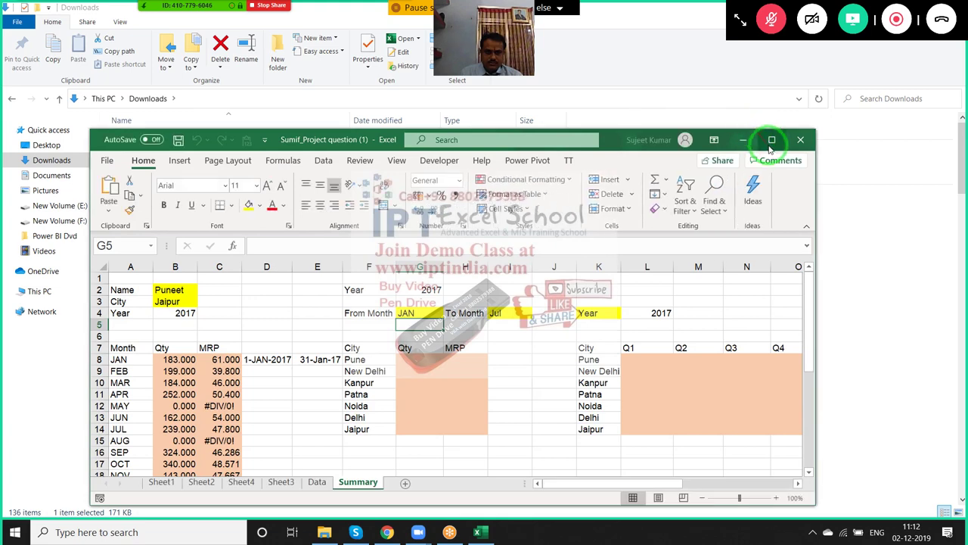
{"action": "left_click", "coordinate": [770, 141]}
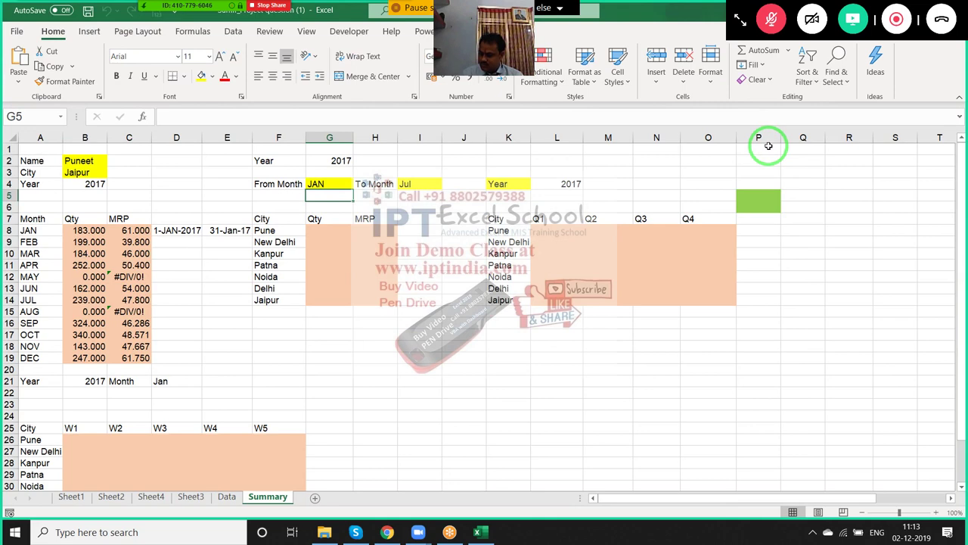
{"action": "left_click", "coordinate": [76, 497]}
{"action": "left_click", "coordinate": [110, 496]}
{"action": "left_click", "coordinate": [148, 496]}
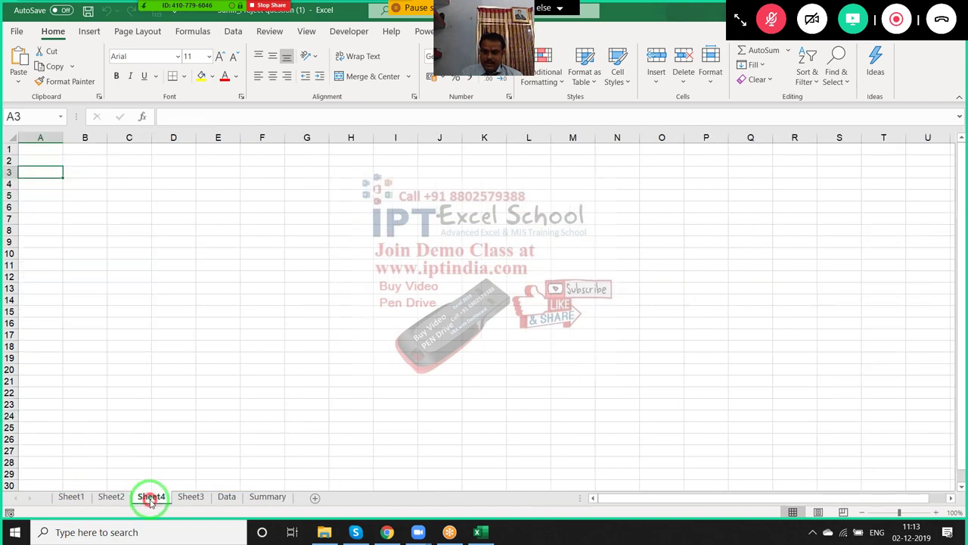
Group Sheet2 and Sheet4 and delete both sheets.
{"action": "left_click", "coordinate": [114, 497]}
{"action": "left_click", "coordinate": [152, 497], "text": "ctrl"}
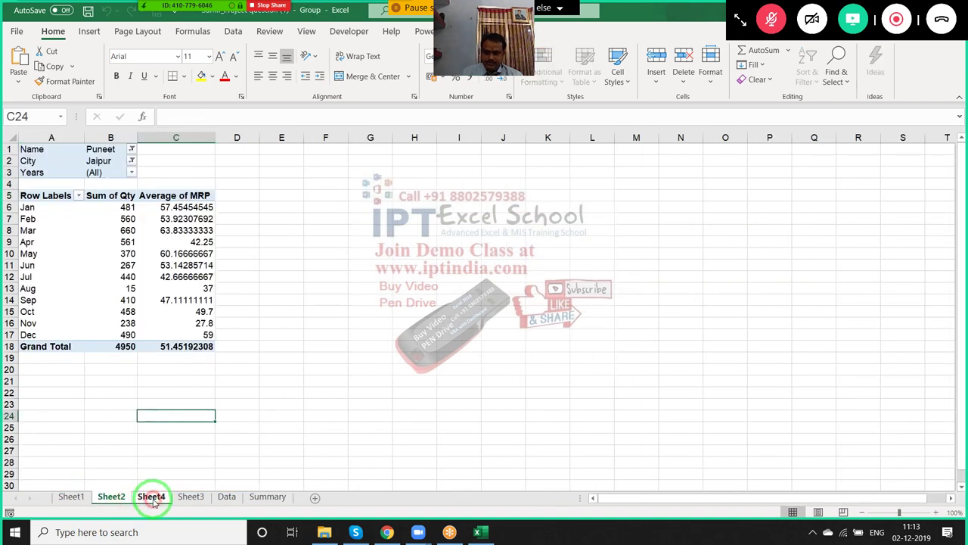
{"action": "left_click", "coordinate": [153, 500]}
{"action": "right_click", "coordinate": [152, 499]}
{"action": "left_click", "coordinate": [182, 317]}
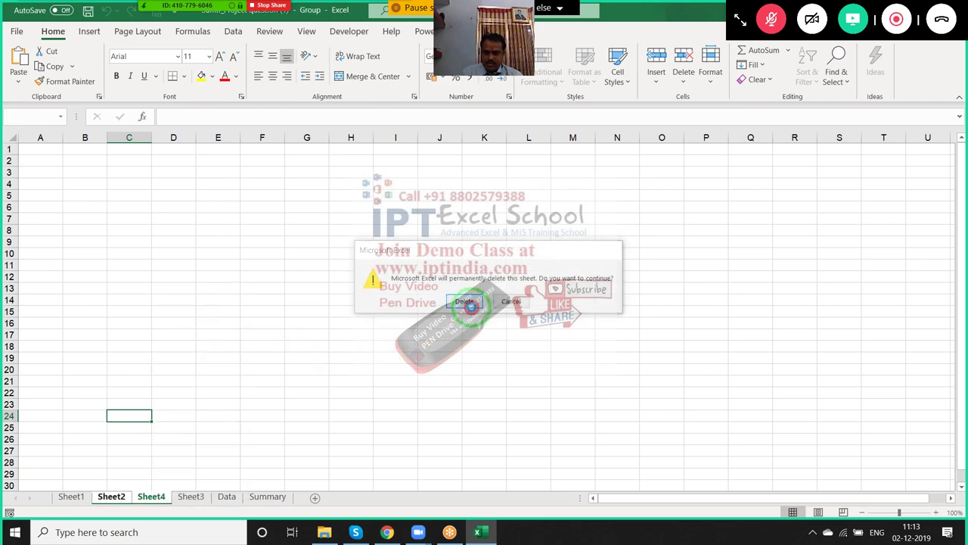
{"action": "left_click", "coordinate": [463, 301]}
Delete Sheet3, the city pivot sheet.
{"action": "left_click", "coordinate": [147, 497]}
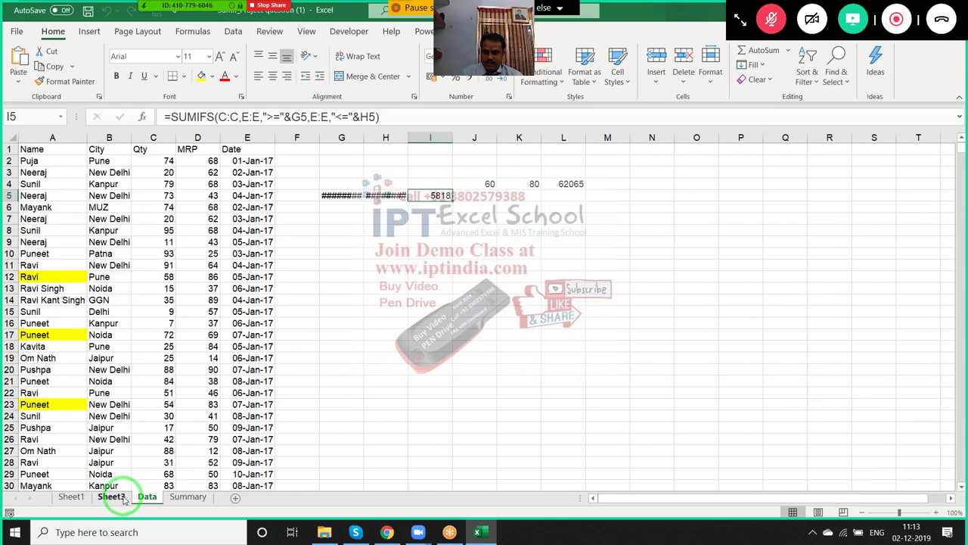
{"action": "left_click", "coordinate": [121, 497]}
{"action": "right_click", "coordinate": [121, 499]}
{"action": "left_click", "coordinate": [155, 333]}
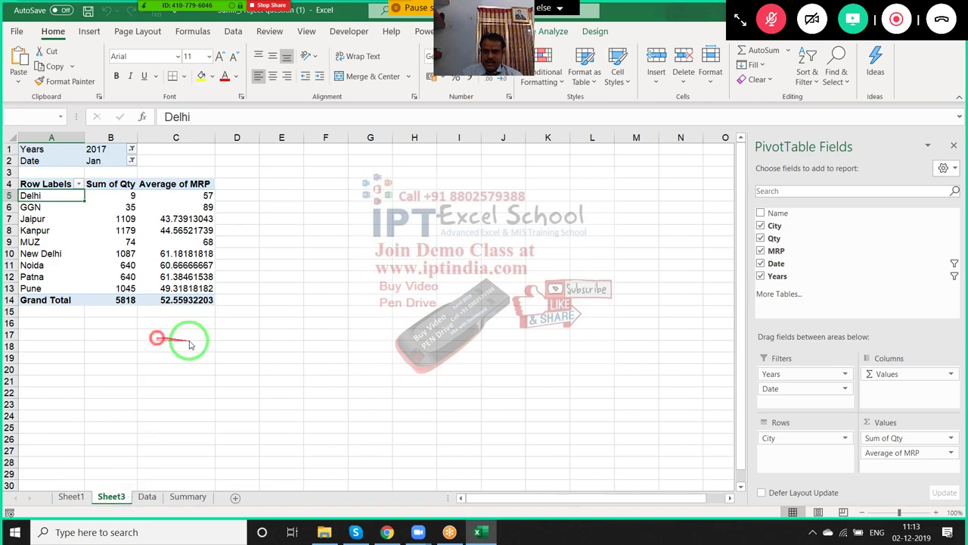
{"action": "left_click", "coordinate": [463, 302]}
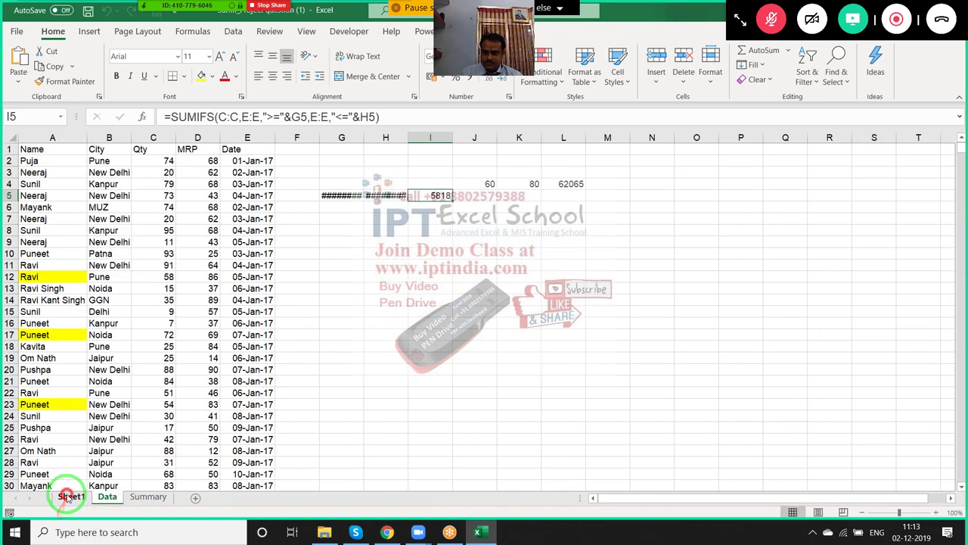
Delete Sheet1, the month pivot sheet.
{"action": "left_click", "coordinate": [68, 496]}
{"action": "right_click", "coordinate": [69, 497]}
{"action": "left_click", "coordinate": [98, 310]}
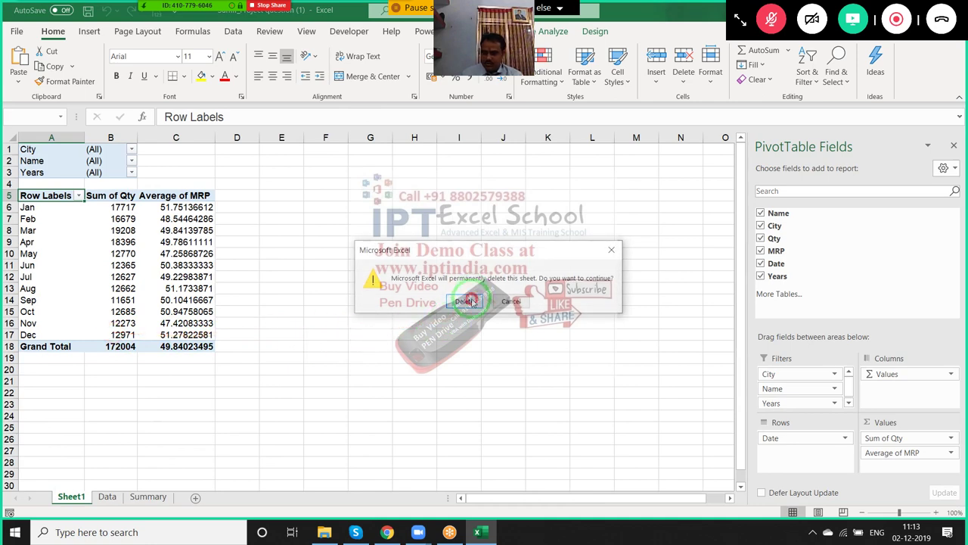
{"action": "left_click", "coordinate": [467, 300]}
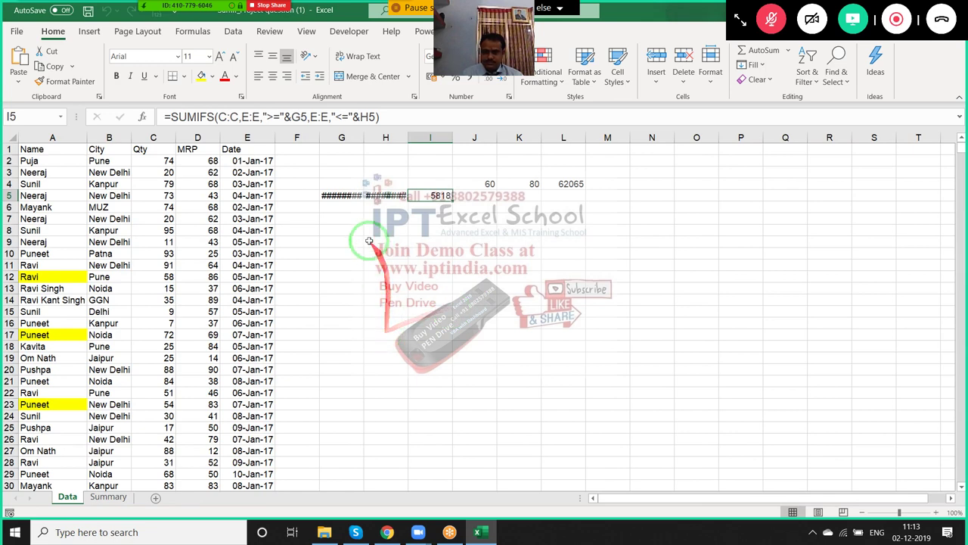
Mark the old results in G2:L7 and glance at the Summary sheet before returning to Data.
{"action": "left_click_drag", "start_coordinate": [339, 543], "coordinate": [446, 115]}
{"action": "left_click_drag", "start_coordinate": [345, 160], "coordinate": [558, 219]}
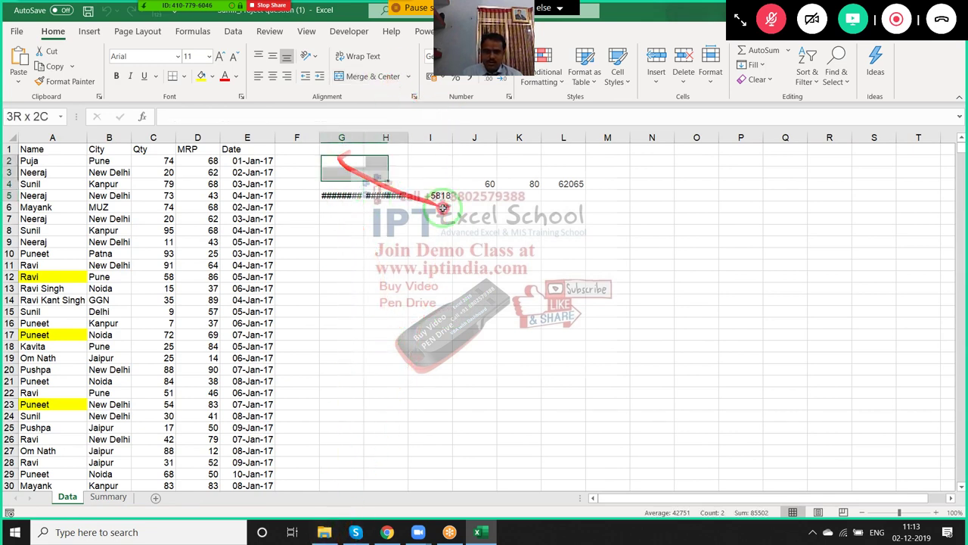
{"action": "left_click", "coordinate": [109, 497]}
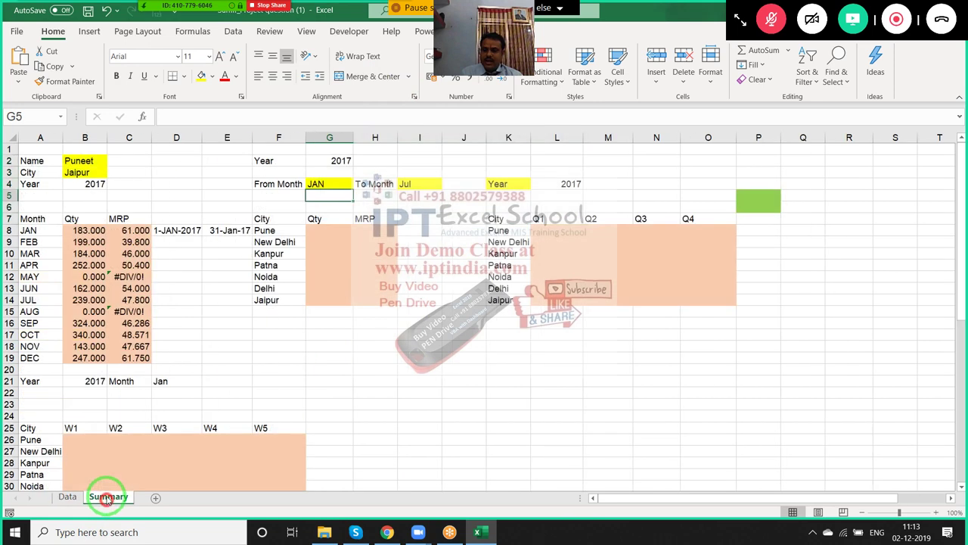
{"action": "left_click", "coordinate": [53, 496]}
{"action": "left_click", "coordinate": [123, 345]}
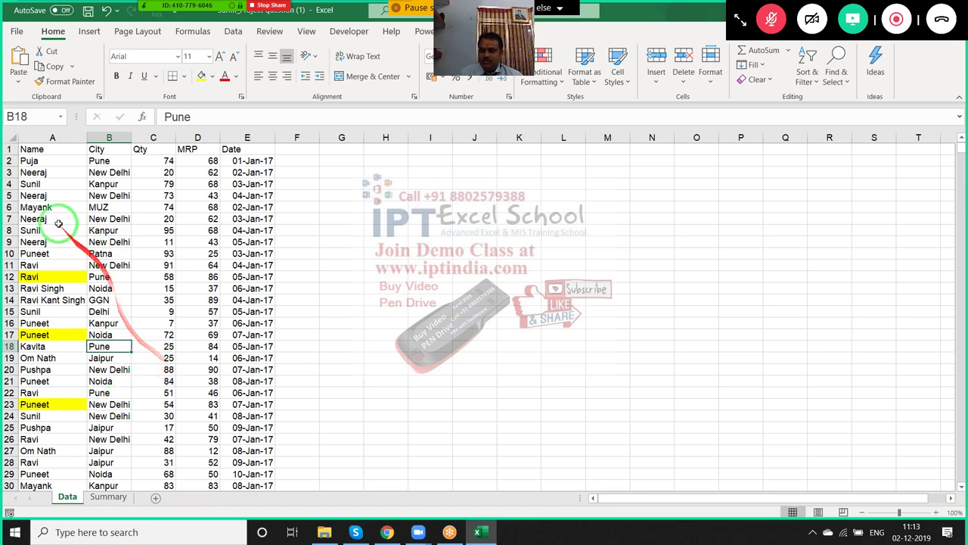
{"action": "left_click_drag", "start_coordinate": [35, 161], "coordinate": [34, 219]}
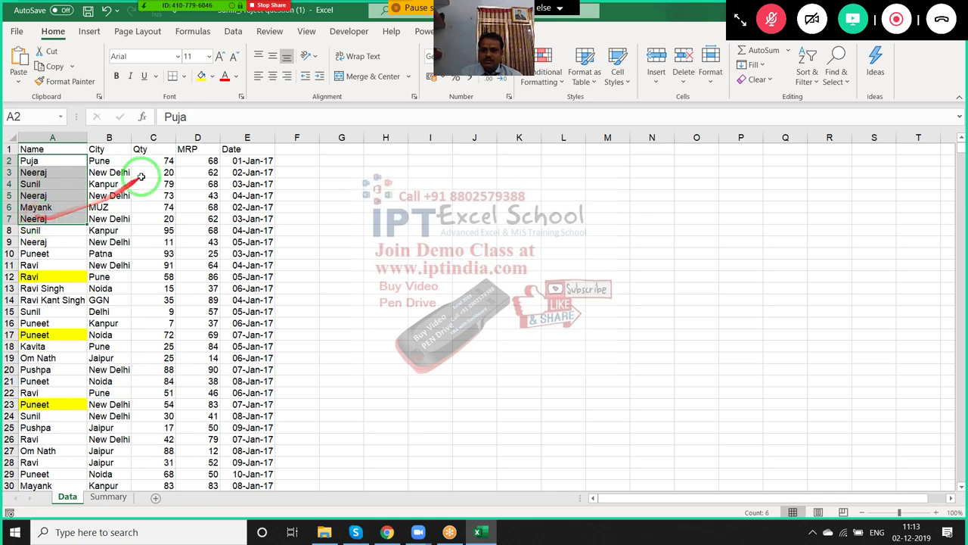
{"action": "left_click_drag", "start_coordinate": [164, 160], "coordinate": [165, 183]}
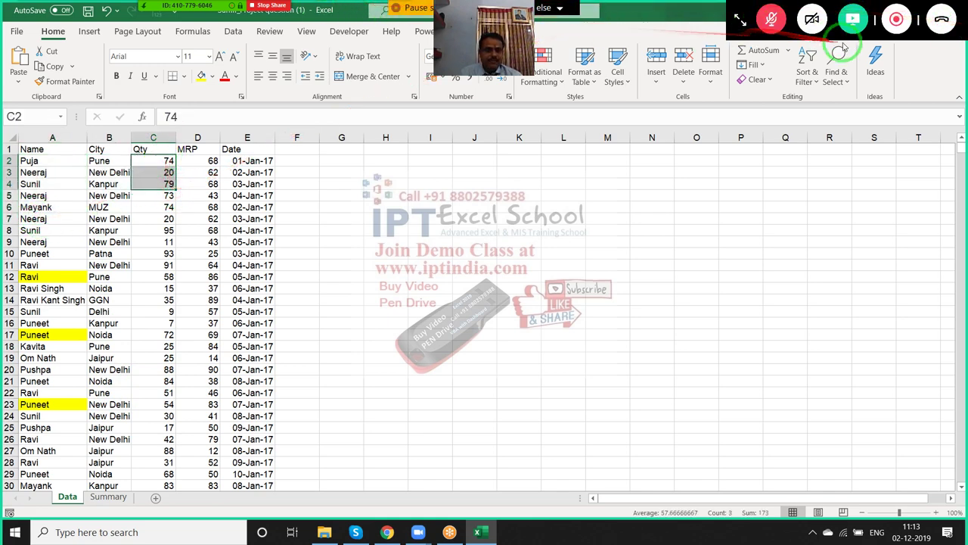
{"action": "left_click", "coordinate": [772, 23]}
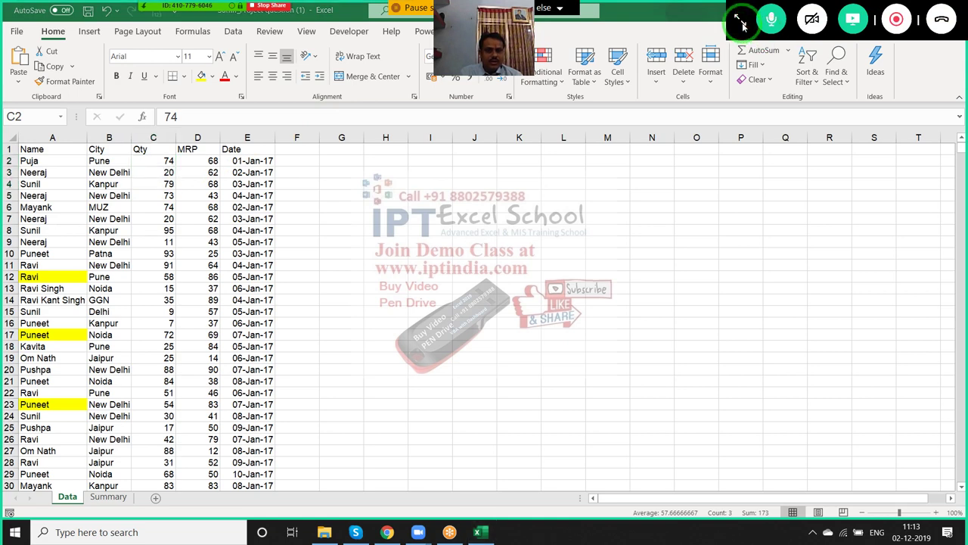
{"action": "left_click", "coordinate": [740, 20]}
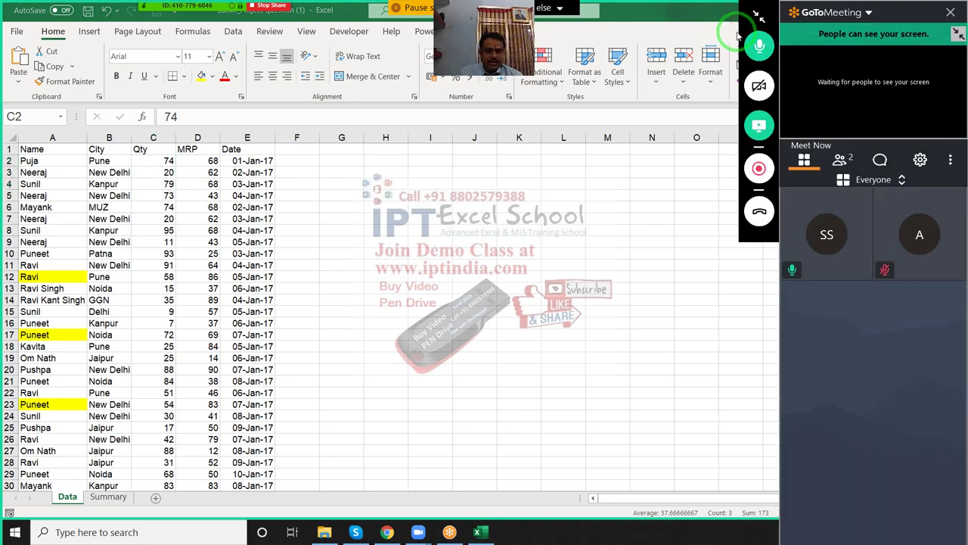
{"action": "left_click", "coordinate": [758, 16]}
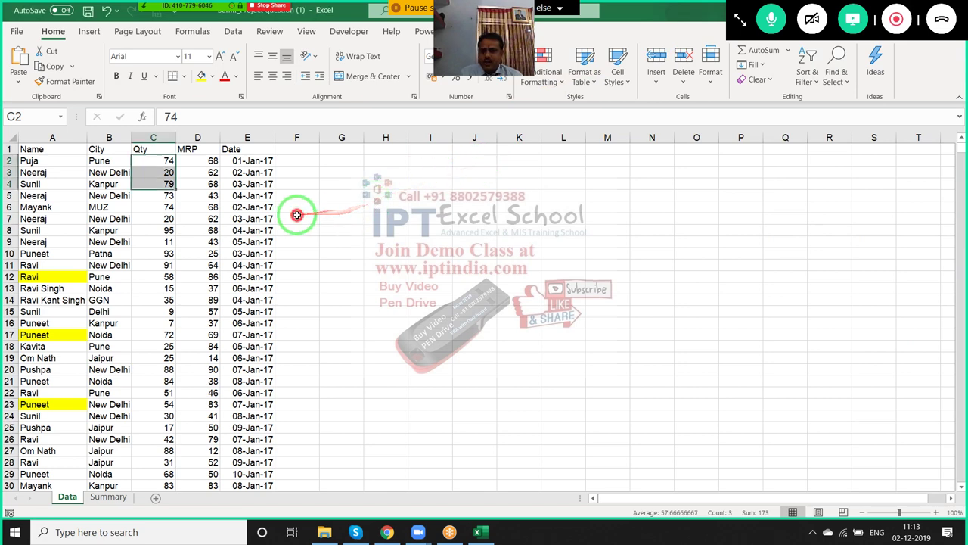
{"action": "left_click", "coordinate": [43, 149]}
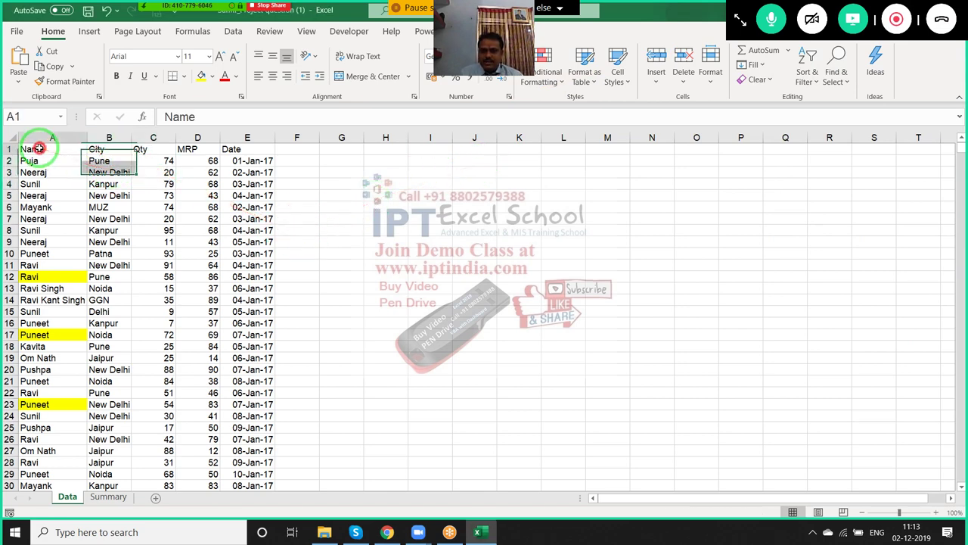
Insert a pivot table on a new sheet with Name in Rows and Sum of Qty in Values.
{"action": "left_click", "coordinate": [92, 33]}
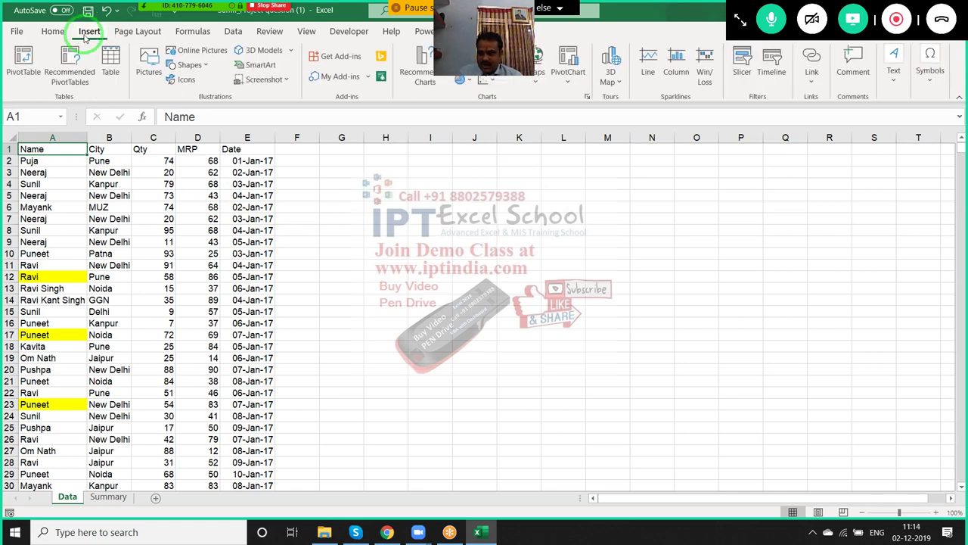
{"action": "left_click", "coordinate": [23, 59]}
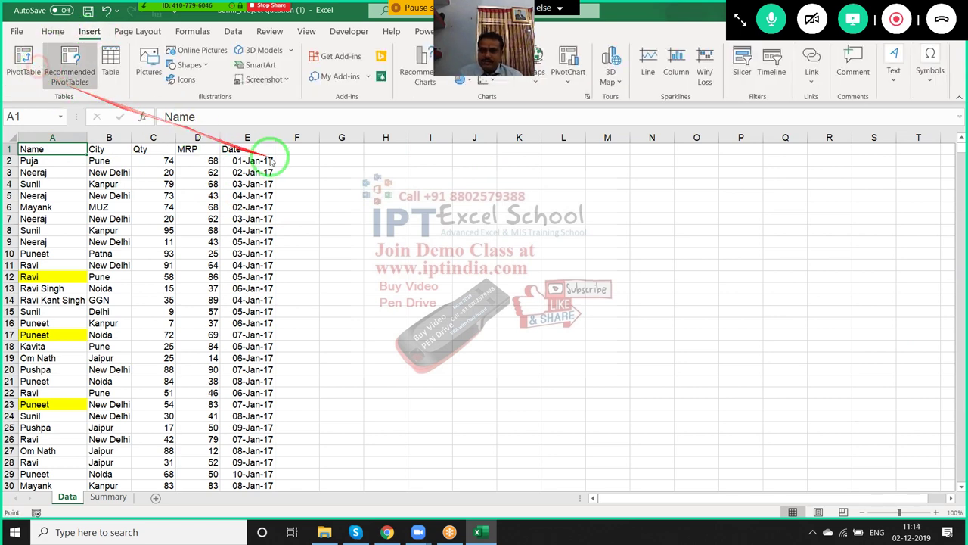
{"action": "left_click", "coordinate": [410, 389]}
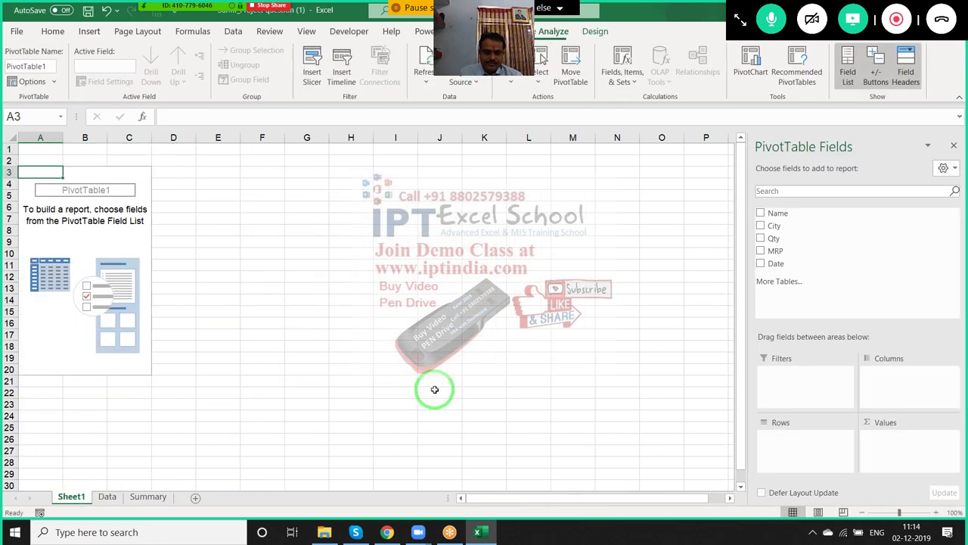
{"action": "mouse_move", "coordinate": [790, 214]}
{"action": "left_mouse_down"}
{"action": "mouse_move", "coordinate": [809, 442]}
{"action": "mouse_move", "coordinate": [804, 435]}
{"action": "left_mouse_up"}
{"action": "left_click_drag", "start_coordinate": [774, 239], "coordinate": [904, 450]}
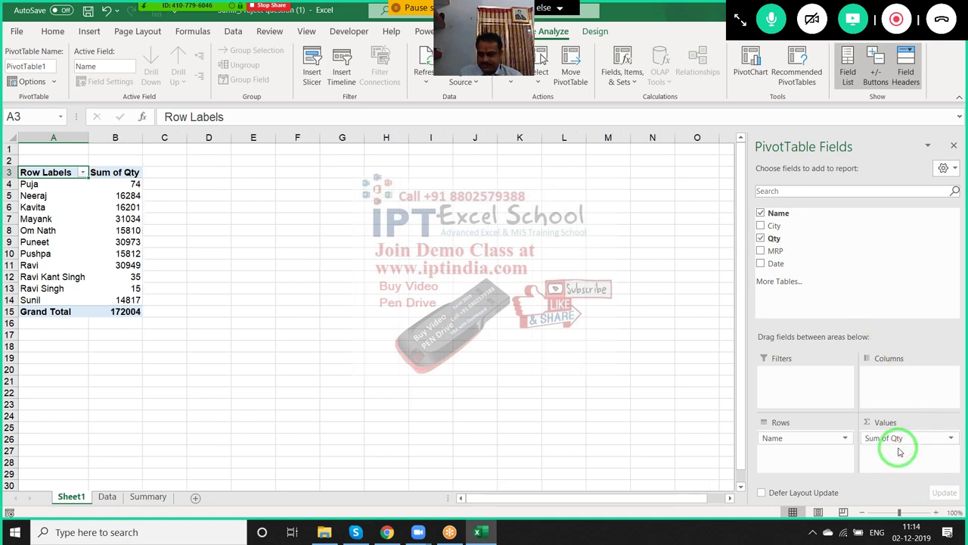
Paste the pivot's unique names into I3 of the Data sheet and start the I2 heading.
{"action": "left_click_drag", "start_coordinate": [37, 184], "coordinate": [30, 300]}
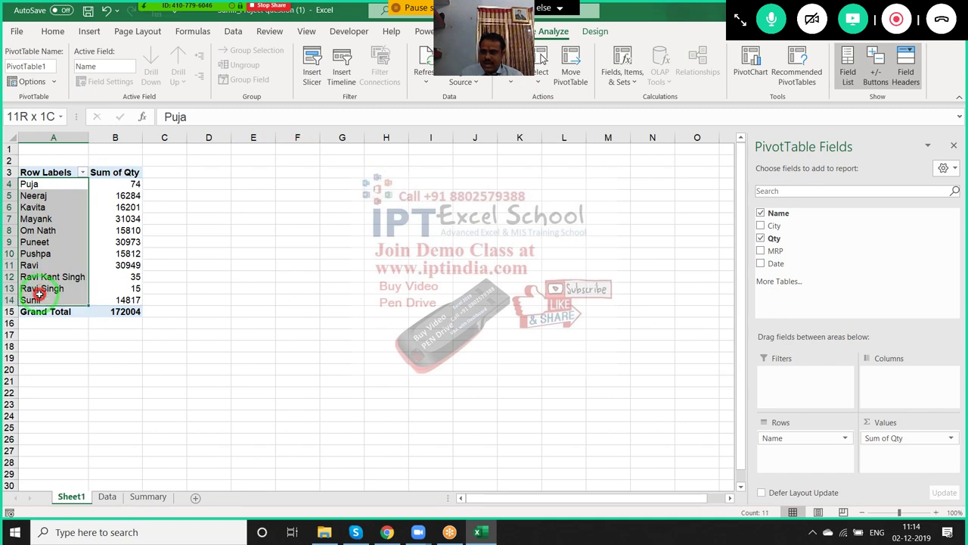
{"action": "key", "text": "ctrl+c"}
{"action": "left_click", "coordinate": [107, 496]}
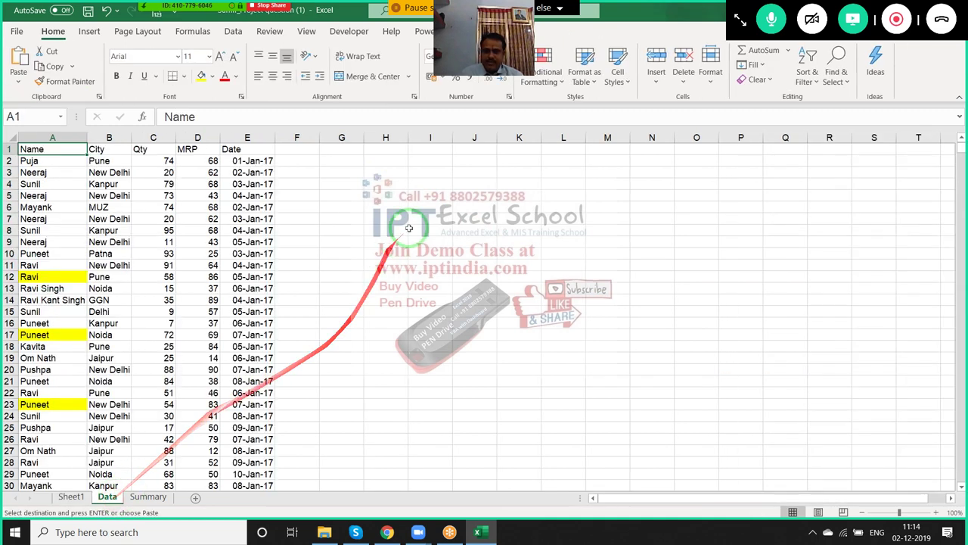
{"action": "left_click", "coordinate": [426, 174]}
{"action": "key", "text": "ctrl+v"}
{"action": "left_click", "coordinate": [431, 160]}
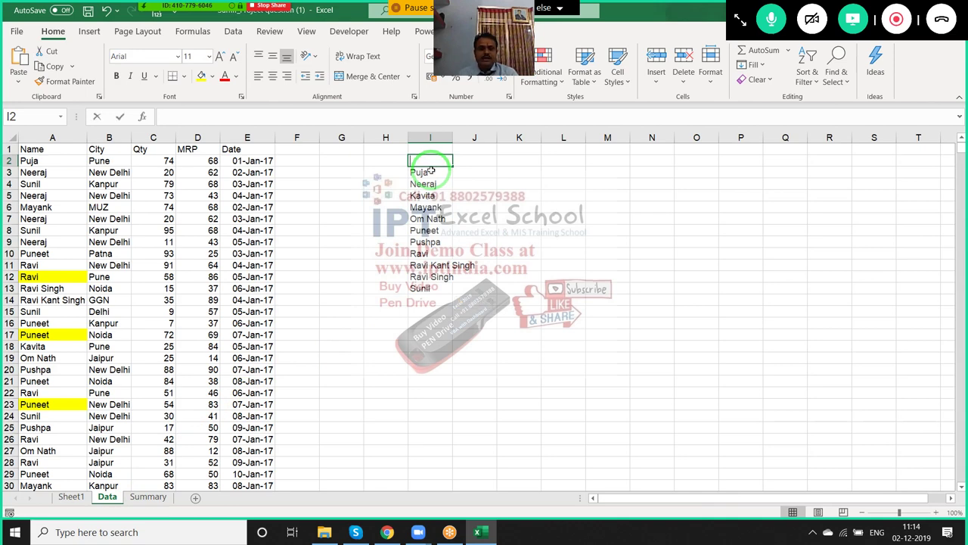
{"action": "type", "text": "NMW"}
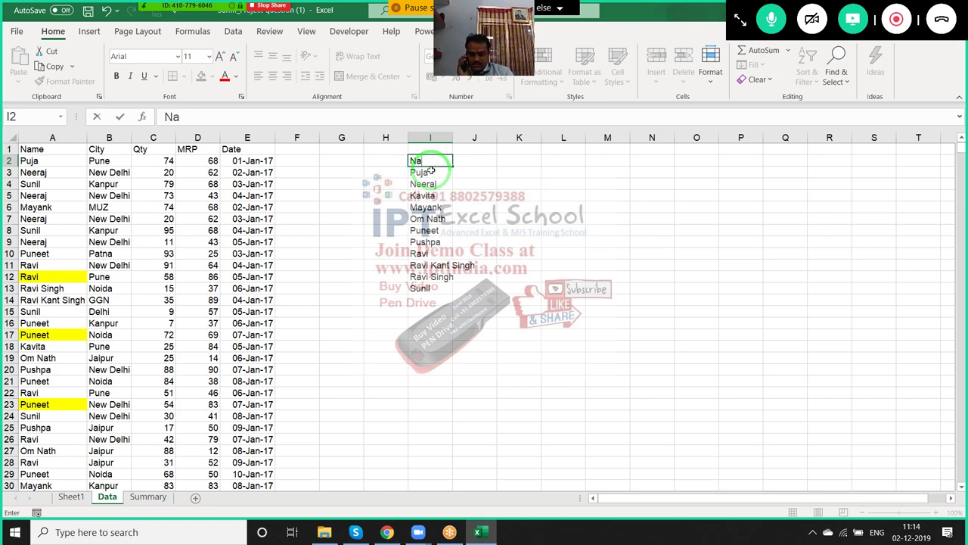
Add the Name and Qty headings and auto-fit column I to the longest name.
{"action": "key", "text": "Tab"}
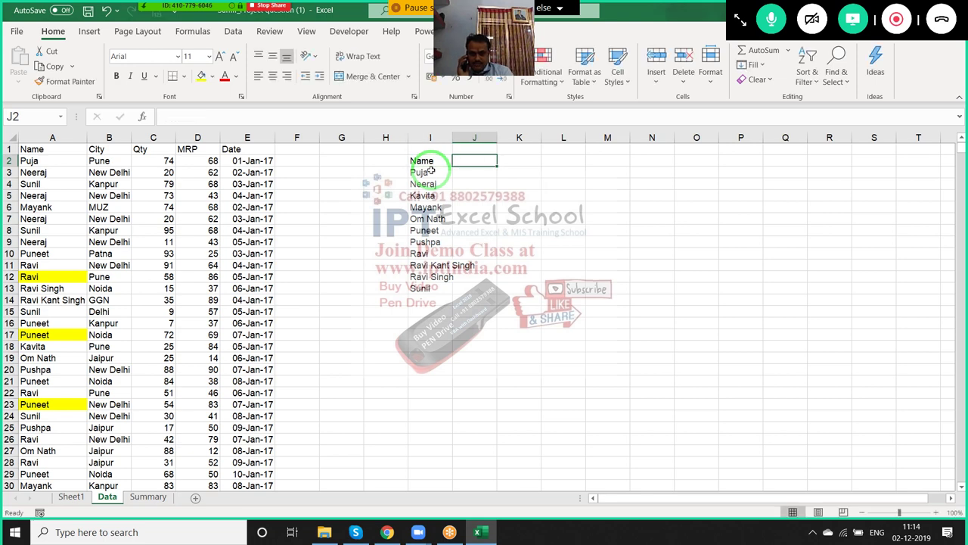
{"action": "type", "text": "Qty"}
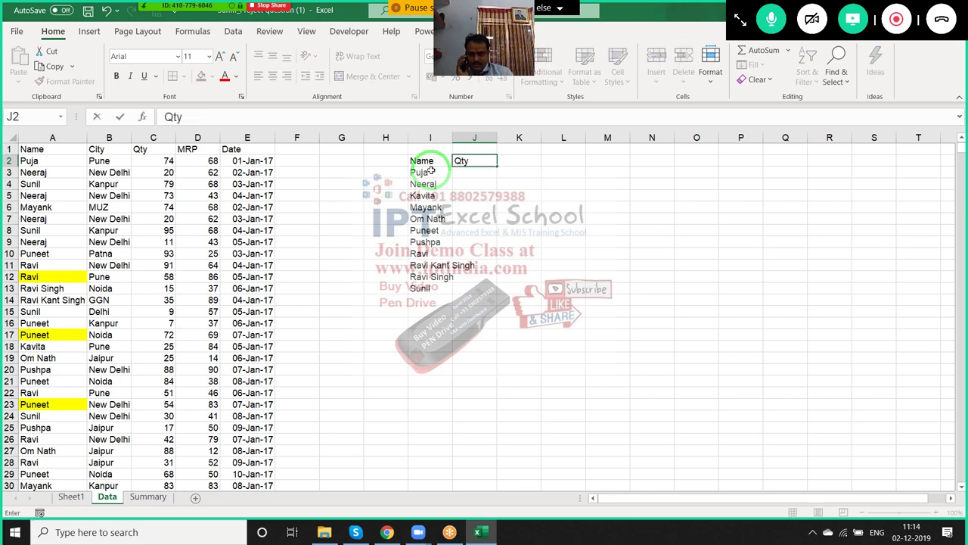
{"action": "left_click", "coordinate": [429, 171]}
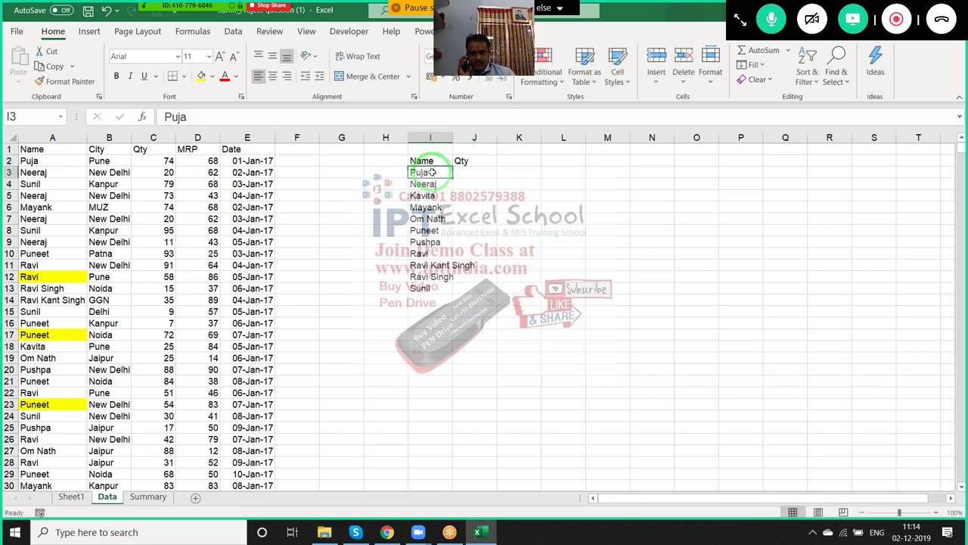
{"action": "left_click_drag", "start_coordinate": [448, 137], "coordinate": [449, 135]}
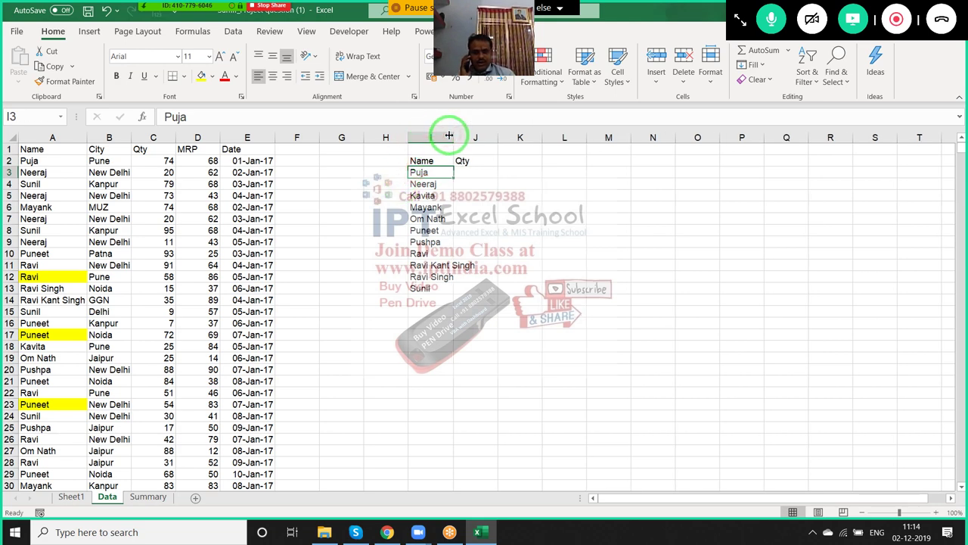
{"action": "double_click", "coordinate": [450, 136]}
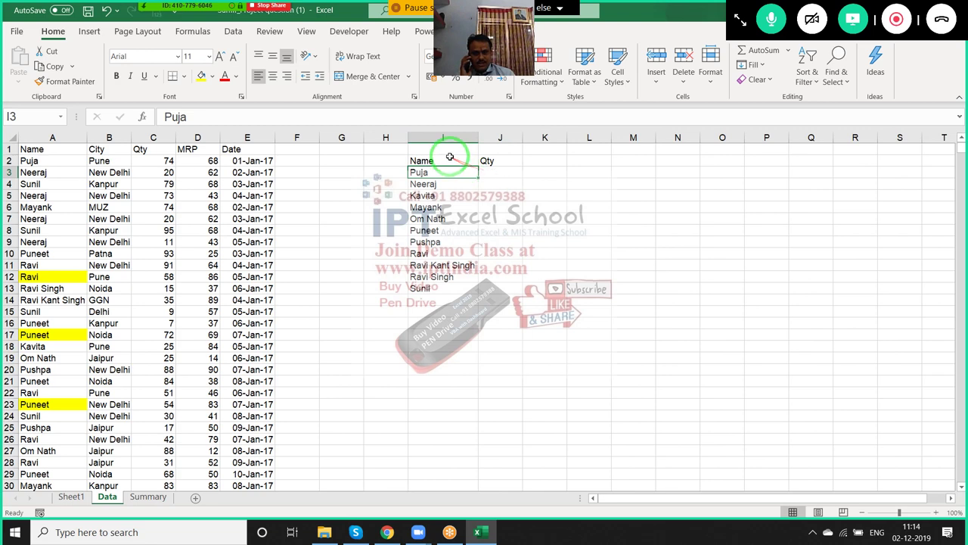
Apply All Borders to I2:J13, then begin editing the Neeraj cell.
{"action": "mouse_move", "coordinate": [450, 161]}
{"action": "left_mouse_down"}
{"action": "mouse_move", "coordinate": [498, 234]}
{"action": "mouse_move", "coordinate": [498, 289]}
{"action": "left_mouse_up"}
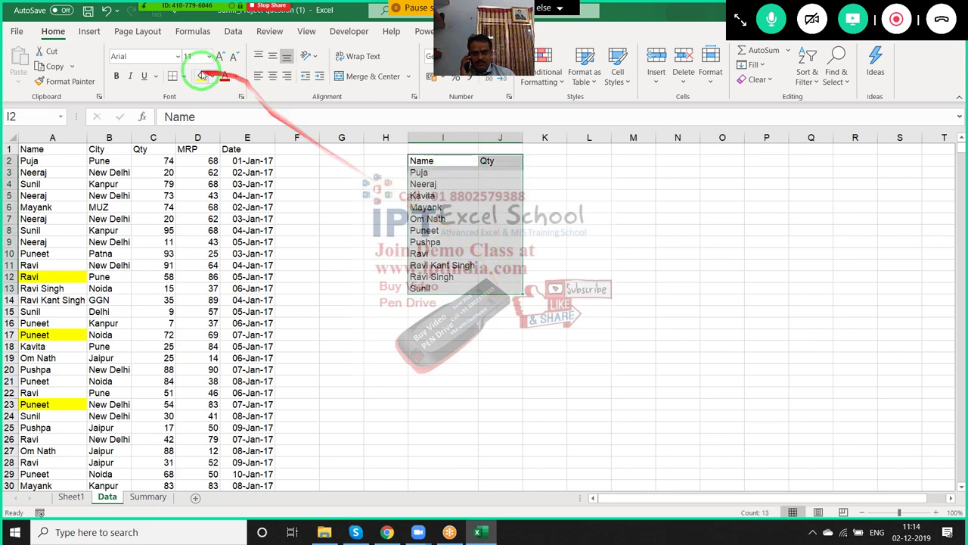
{"action": "left_click", "coordinate": [189, 76]}
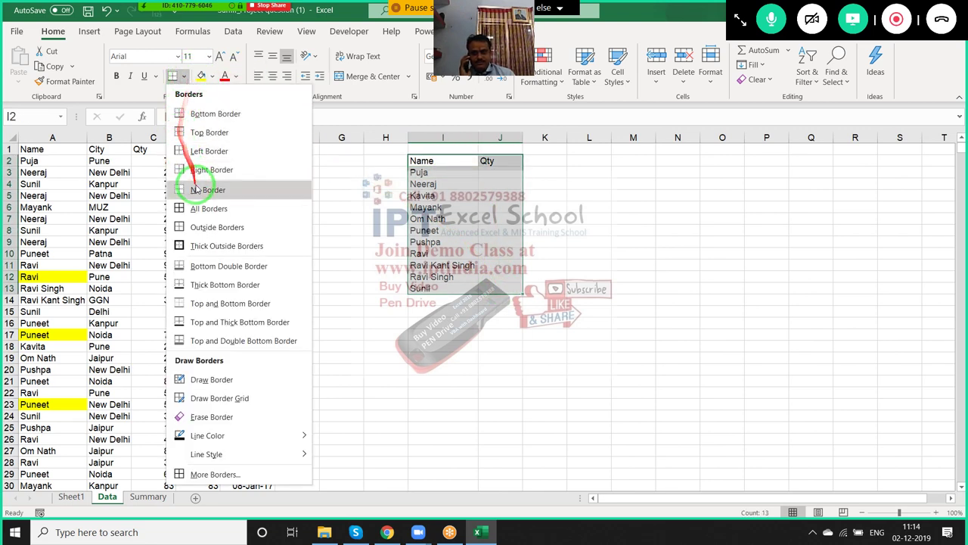
{"action": "left_click", "coordinate": [213, 206]}
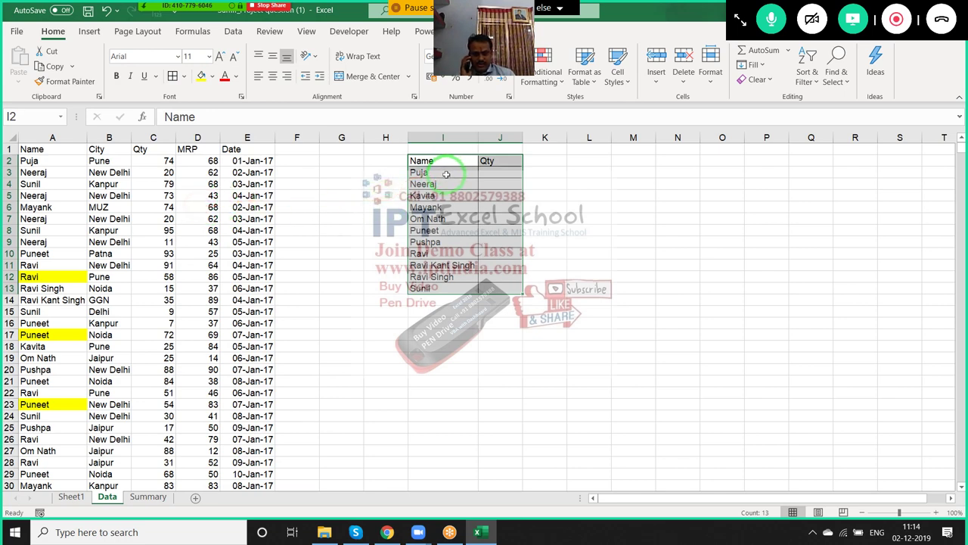
{"action": "left_click", "coordinate": [446, 175]}
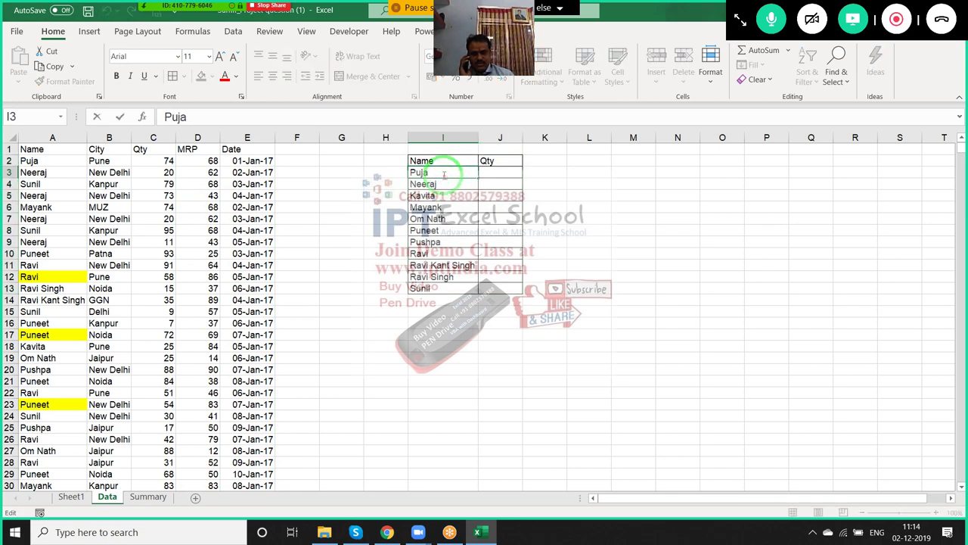
{"action": "key", "text": "Down"}
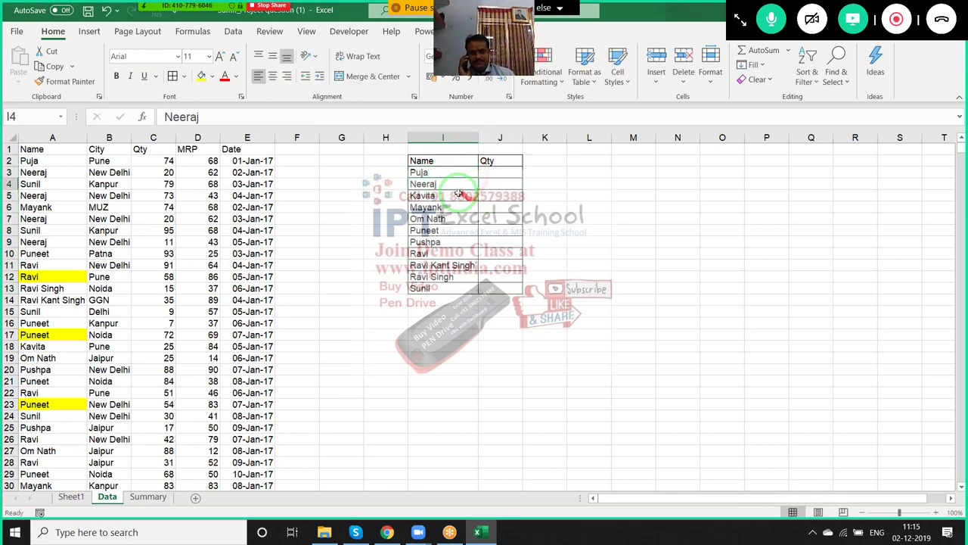
{"action": "double_click", "coordinate": [456, 185]}
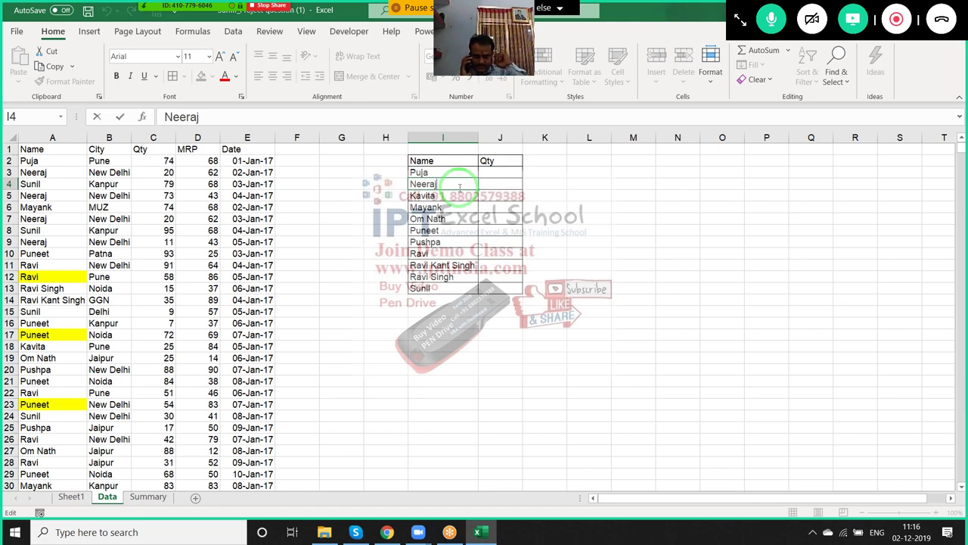
{"action": "left_click_drag", "start_coordinate": [459, 187], "coordinate": [622, 94]}
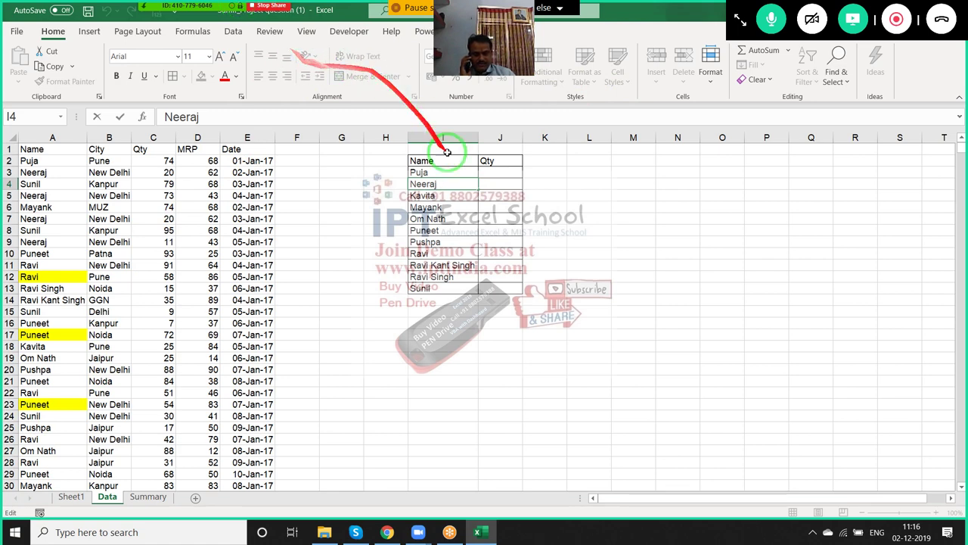
{"action": "left_click", "coordinate": [491, 218]}
{"action": "left_click", "coordinate": [492, 181]}
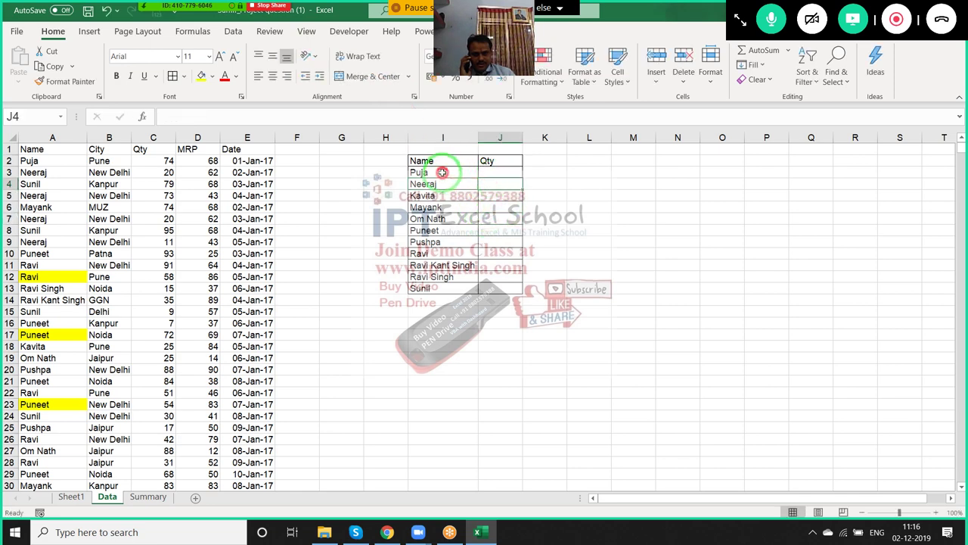
{"action": "left_click_drag", "start_coordinate": [443, 173], "coordinate": [443, 286]}
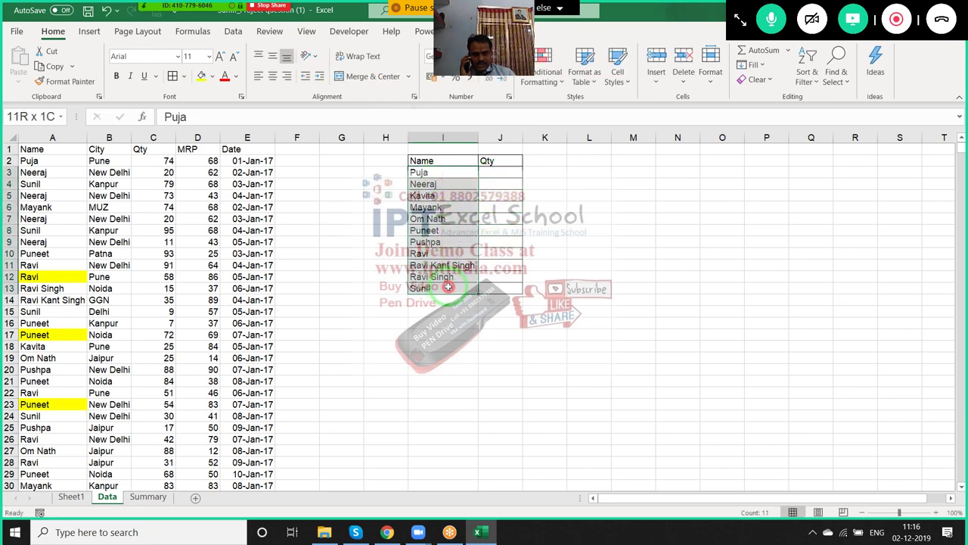
{"action": "mouse_move", "coordinate": [442, 287]}
{"action": "left_mouse_down"}
{"action": "mouse_move", "coordinate": [463, 286]}
{"action": "mouse_move", "coordinate": [457, 240]}
{"action": "left_mouse_up"}
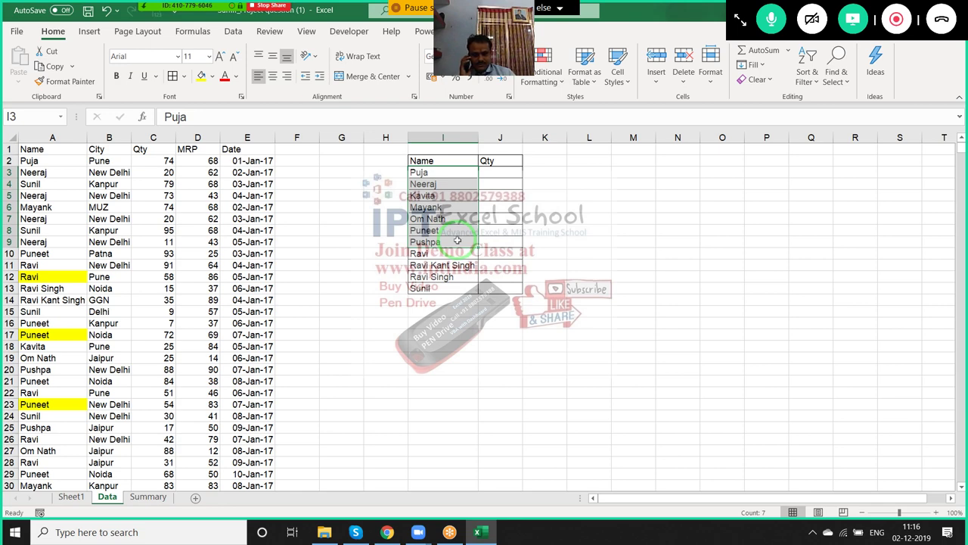
{"action": "left_click", "coordinate": [442, 173]}
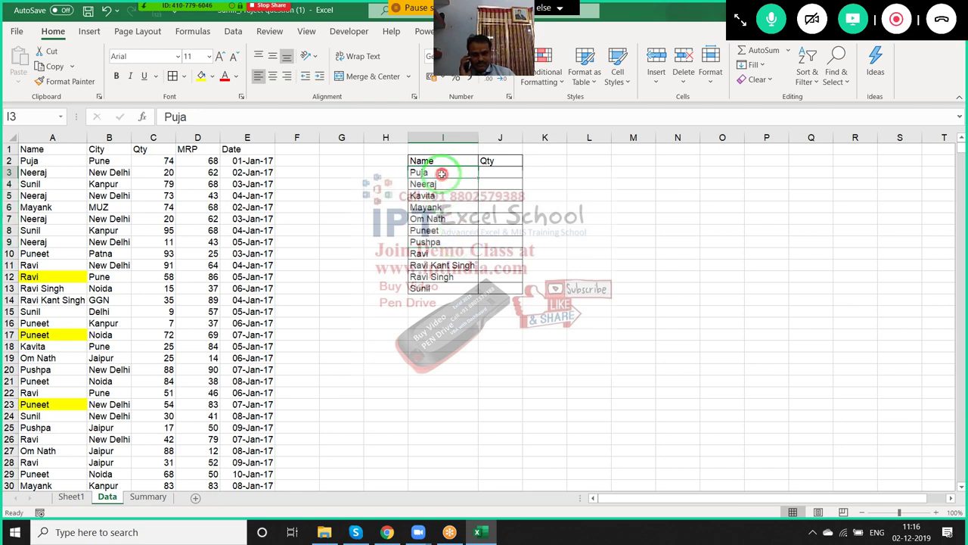
{"action": "mouse_move", "coordinate": [441, 174]}
{"action": "left_mouse_down"}
{"action": "mouse_move", "coordinate": [488, 252]}
{"action": "mouse_move", "coordinate": [488, 284]}
{"action": "mouse_move", "coordinate": [490, 173]}
{"action": "mouse_move", "coordinate": [488, 241]}
{"action": "left_mouse_up"}
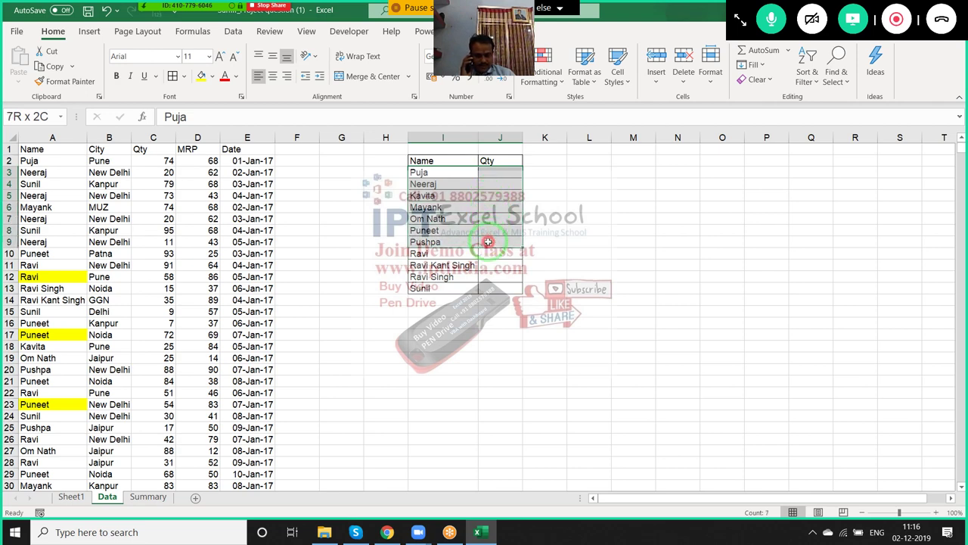
{"action": "left_click_drag", "start_coordinate": [487, 241], "coordinate": [484, 265]}
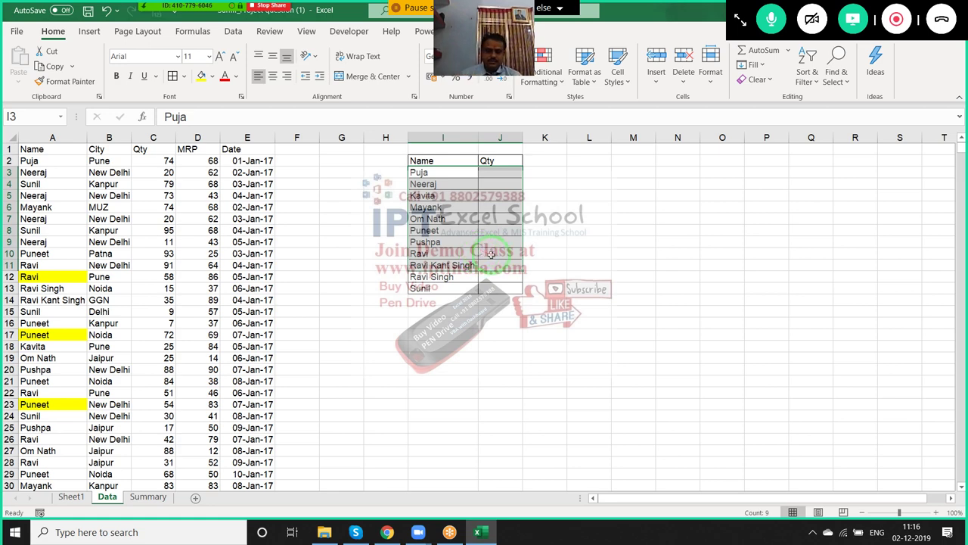
{"action": "left_click", "coordinate": [513, 228]}
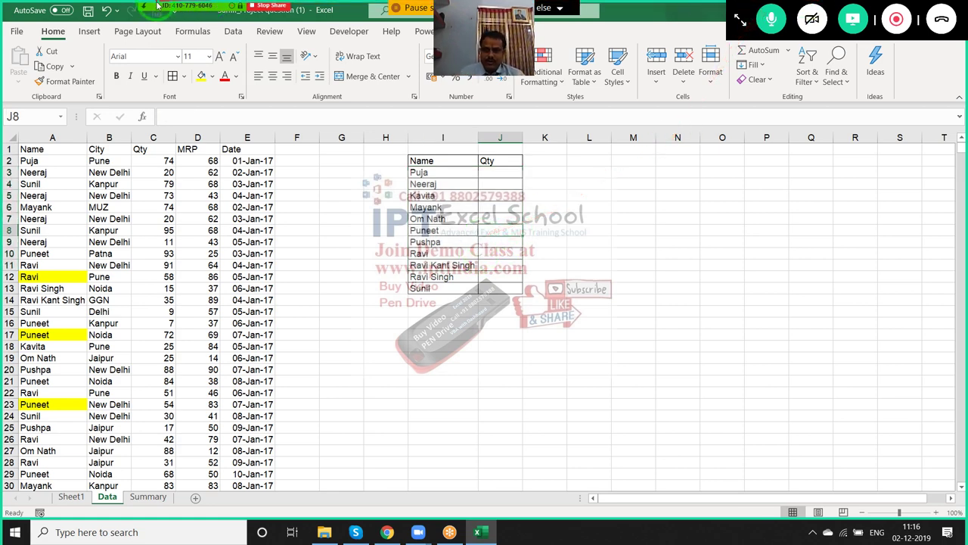
{"action": "mouse_move", "coordinate": [183, 15]}
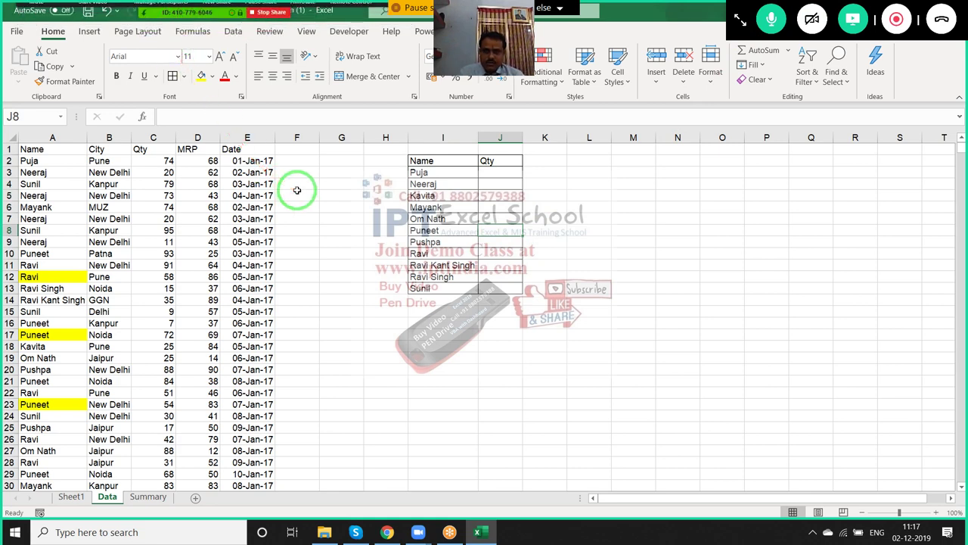
{"action": "left_click", "coordinate": [424, 183]}
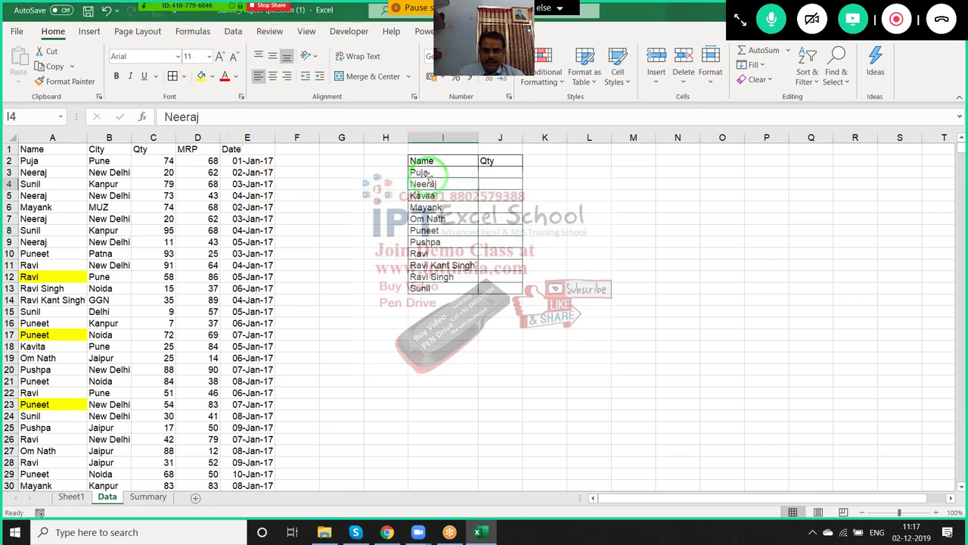
{"action": "left_click_drag", "start_coordinate": [429, 178], "coordinate": [423, 288]}
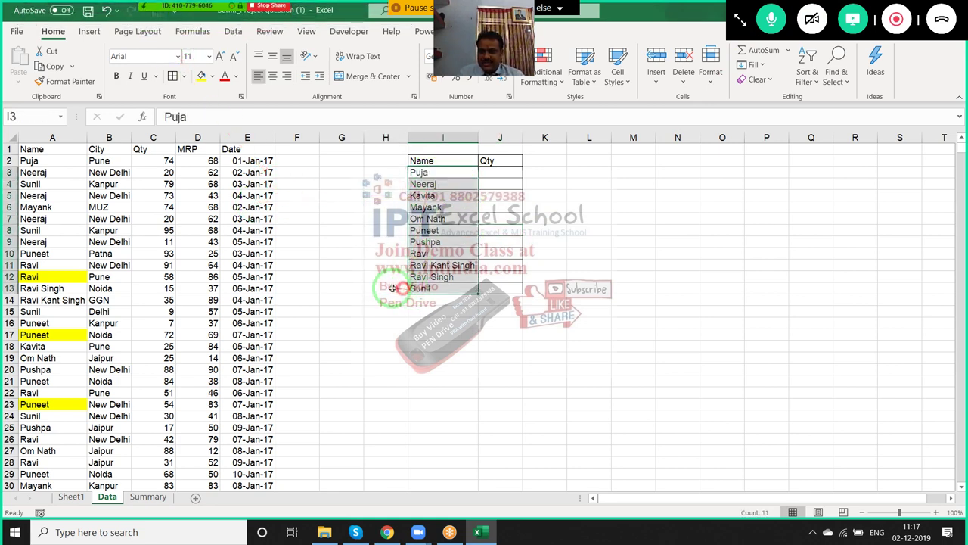
{"action": "left_click_drag", "start_coordinate": [45, 137], "coordinate": [224, 184]}
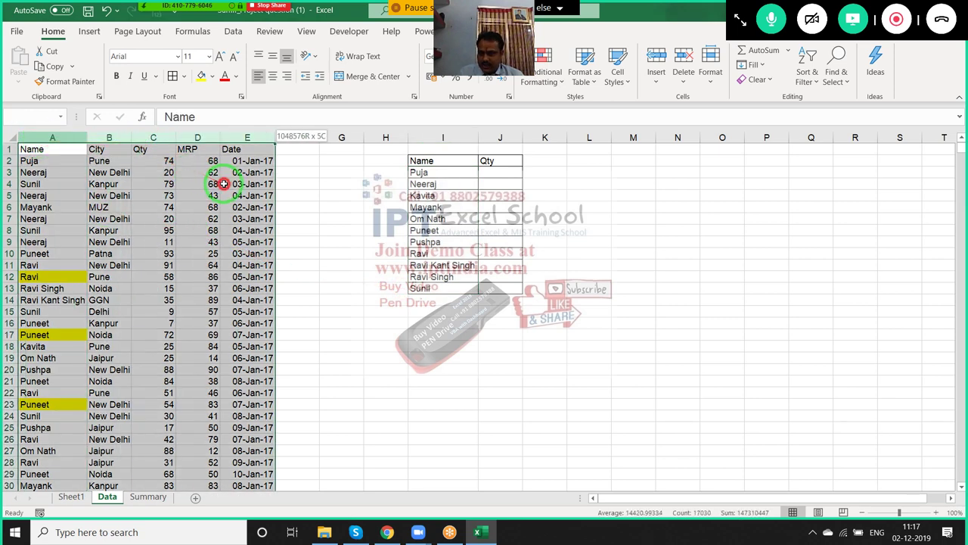
{"action": "left_click", "coordinate": [153, 137]}
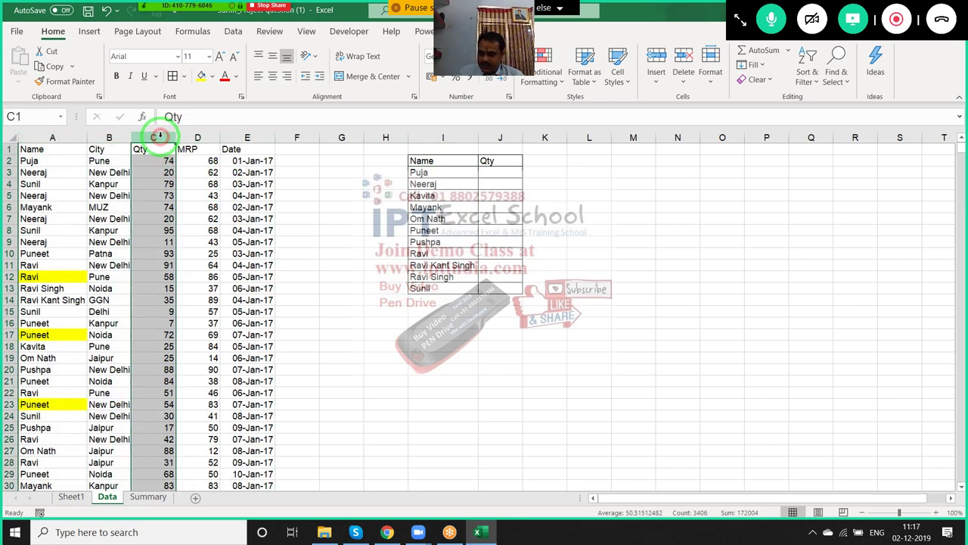
{"action": "left_click", "coordinate": [74, 496]}
{"action": "mouse_move", "coordinate": [116, 208]}
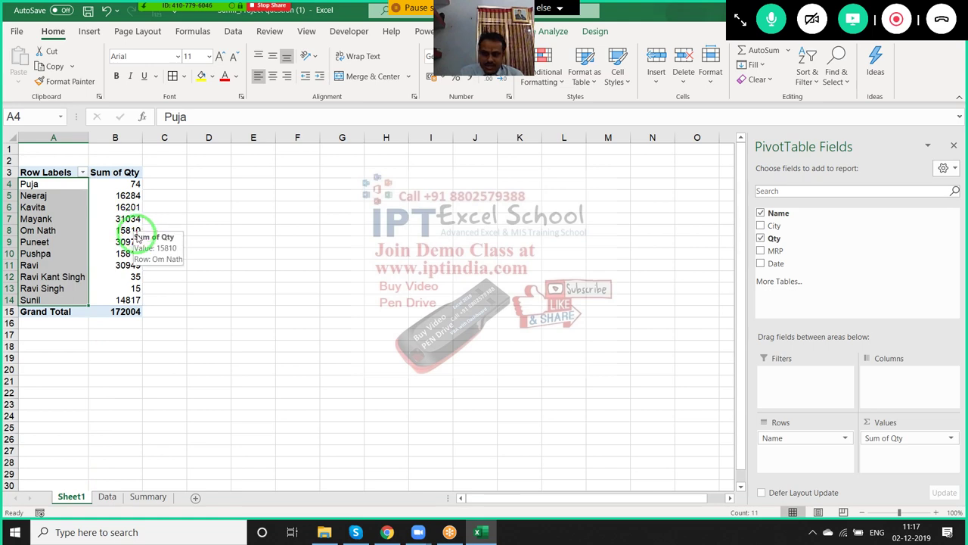
{"action": "left_click", "coordinate": [106, 496]}
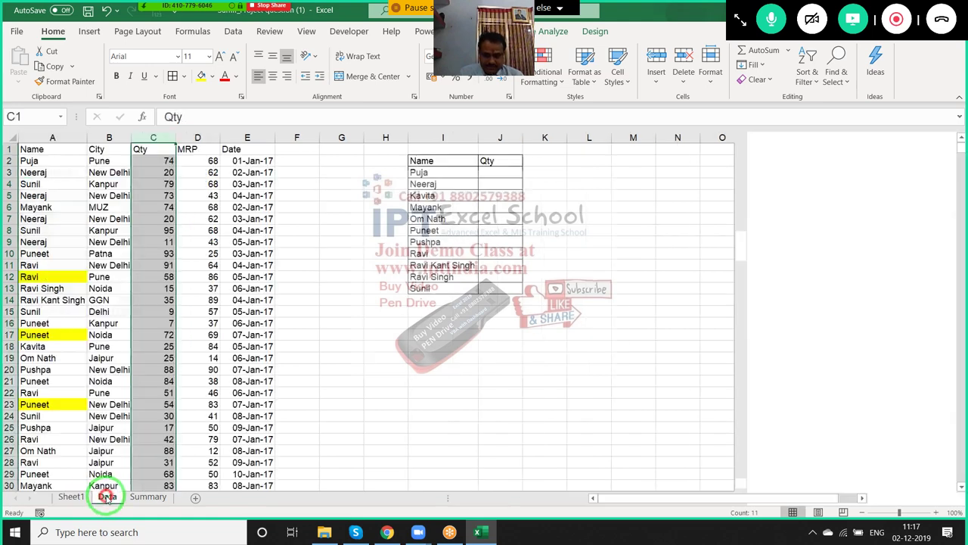
Start a formula in J3 for Puja, choosing SUMIF rather than SUMIFS.
{"action": "left_click", "coordinate": [498, 173]}
{"action": "type", "text": "=sum"}
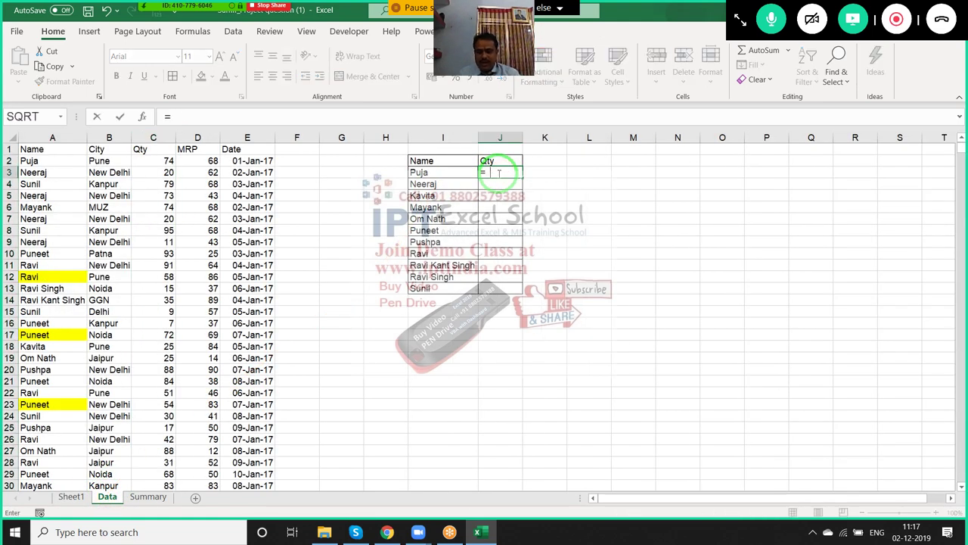
{"action": "key", "text": "Down"}
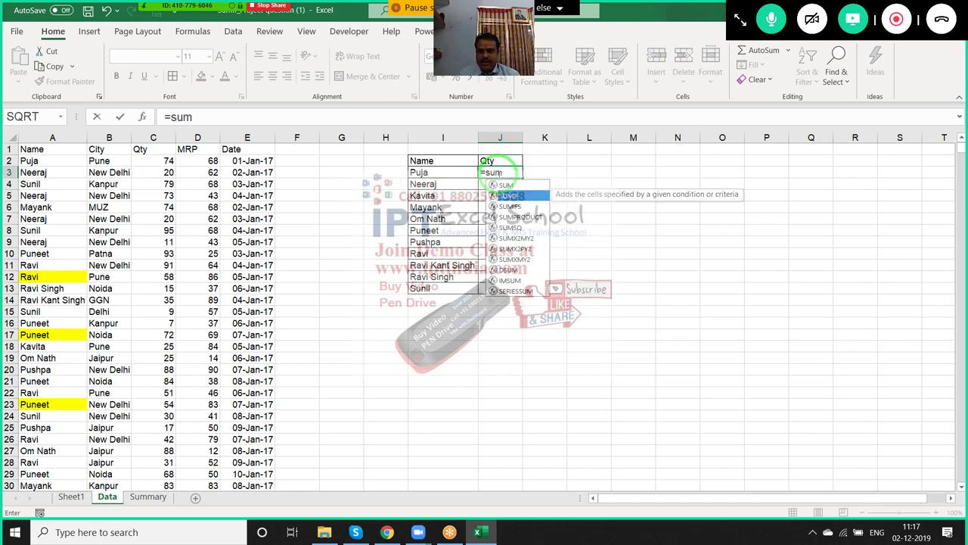
{"action": "key", "text": "Tab"}
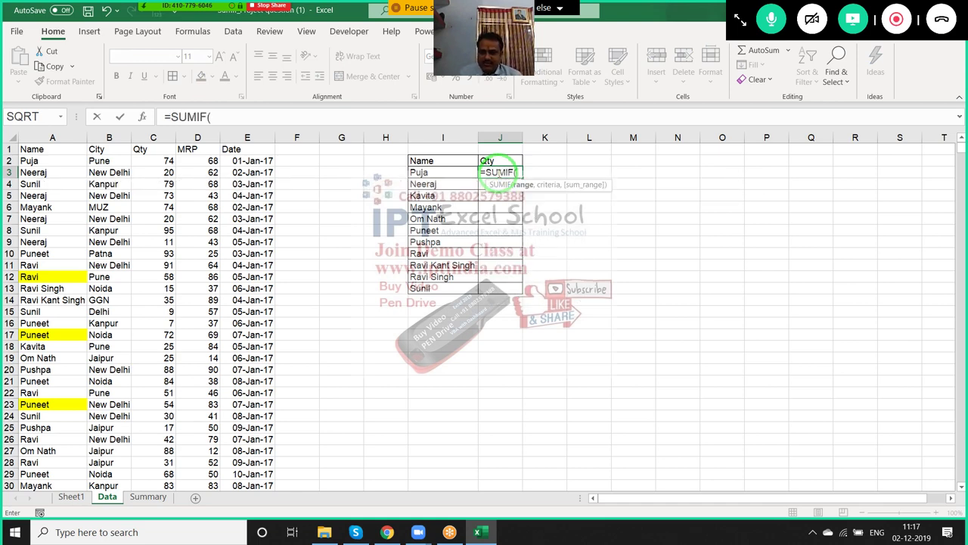
{"action": "key", "text": "BackSpace"}
{"action": "key", "text": "BackSpace"}
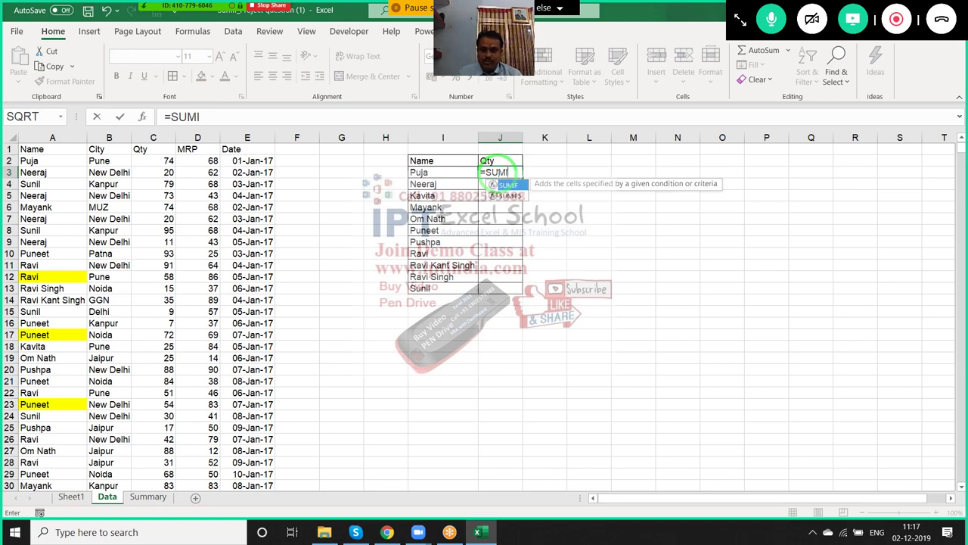
{"action": "key", "text": "Down"}
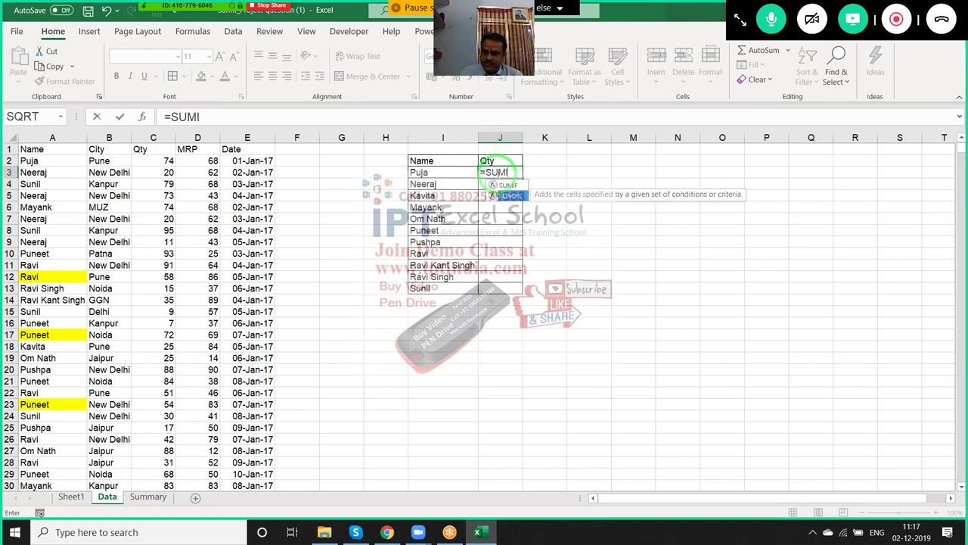
{"action": "key", "text": "Up"}
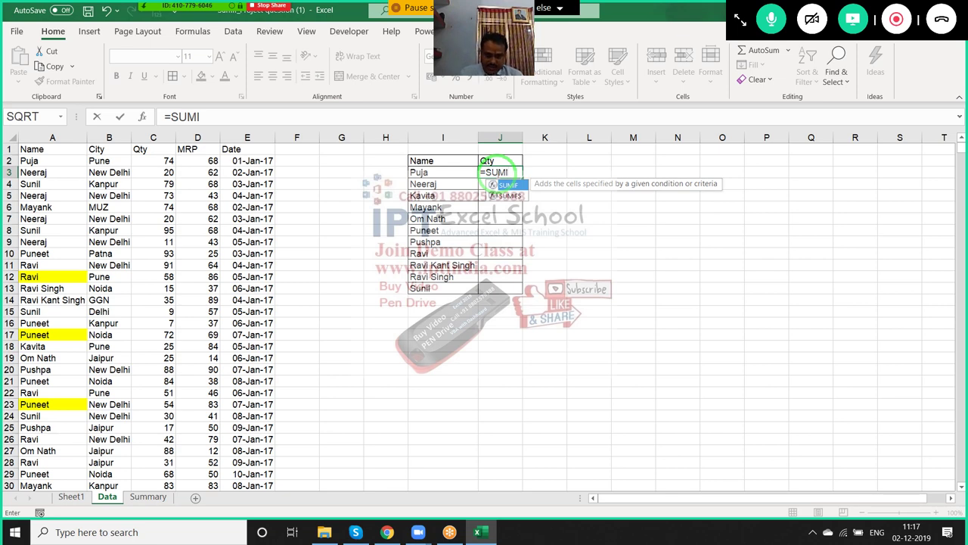
{"action": "key", "text": "Tab"}
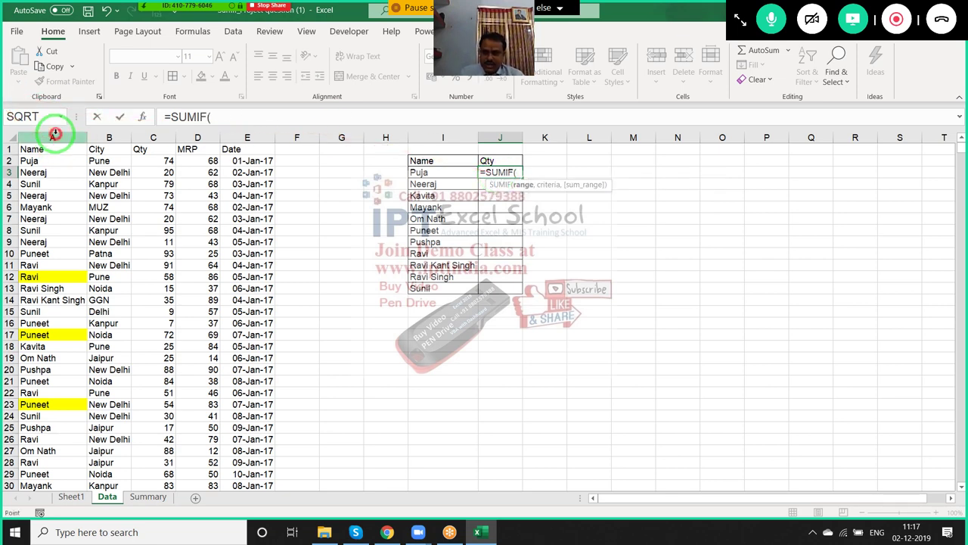
Complete =SUMIF(A:A,I3,C:C) for Puja using Name range, I3 criteria and Qty sum range.
{"action": "left_click", "coordinate": [54, 133]}
{"action": "type", "text": ","}
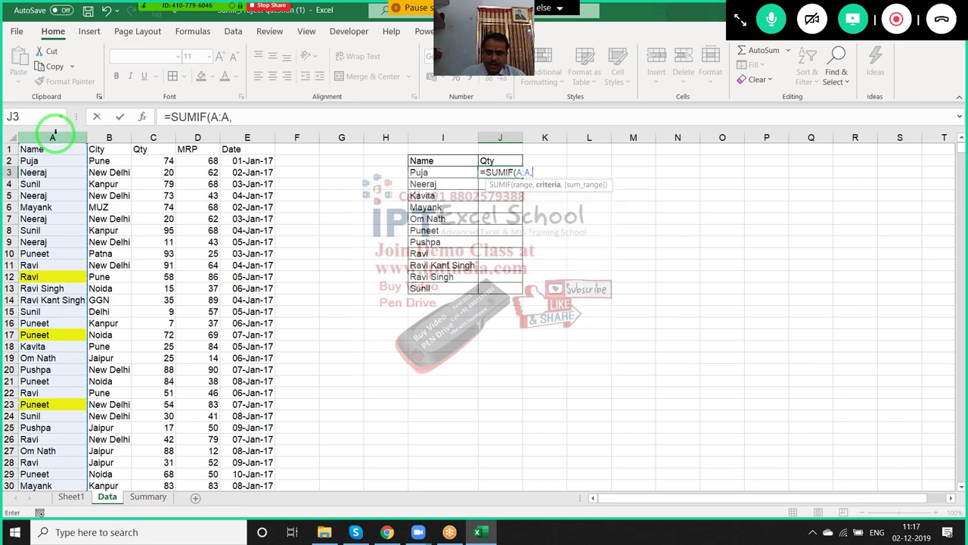
{"action": "left_click", "coordinate": [469, 177]}
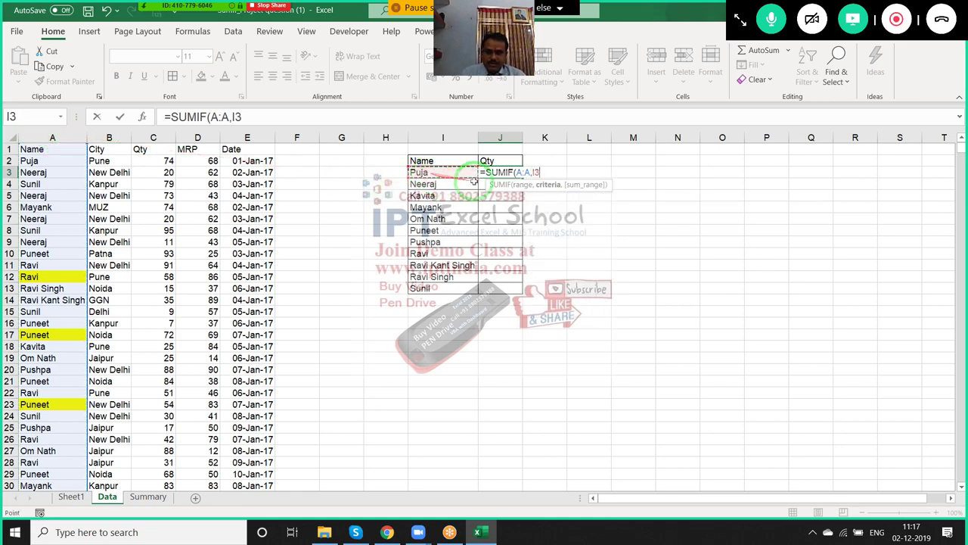
{"action": "left_click", "coordinate": [49, 133]}
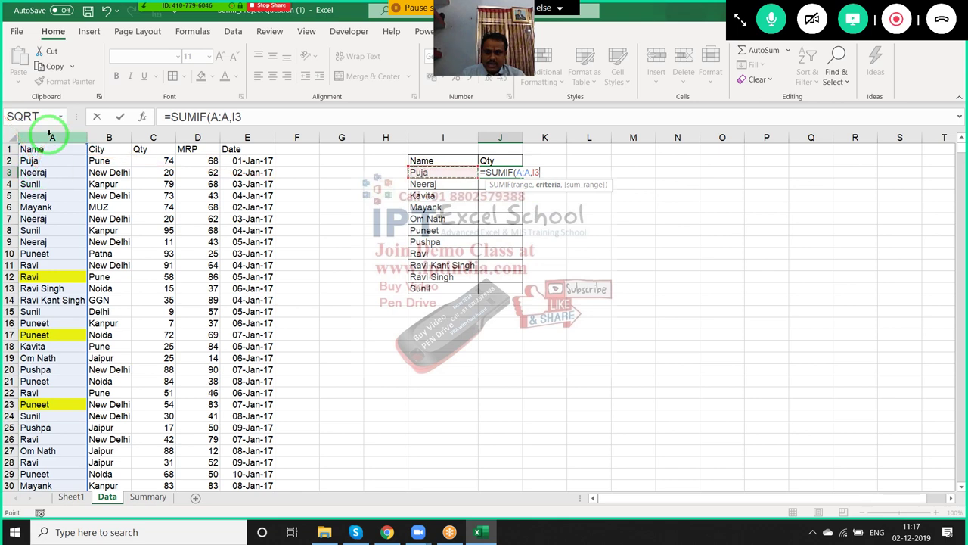
{"action": "type", "text": ","}
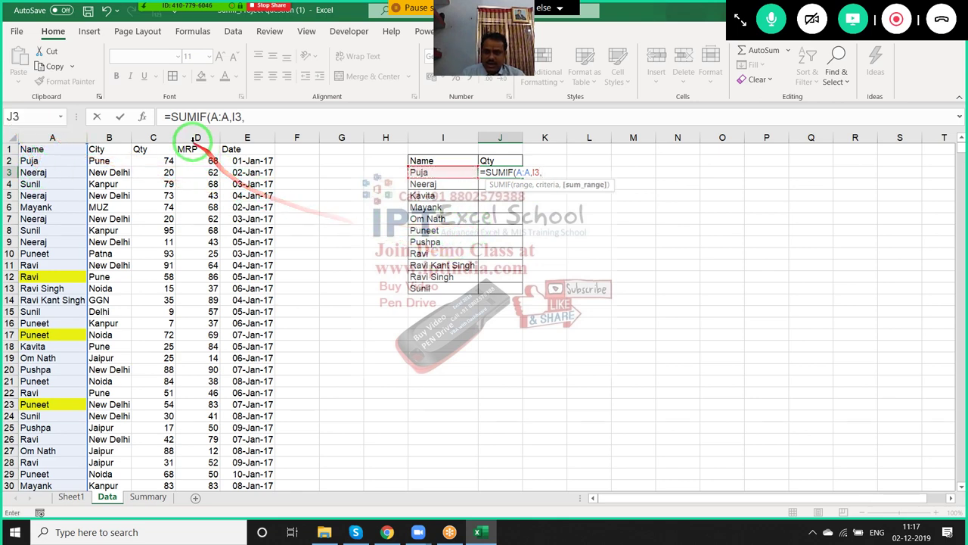
{"action": "left_click", "coordinate": [153, 135]}
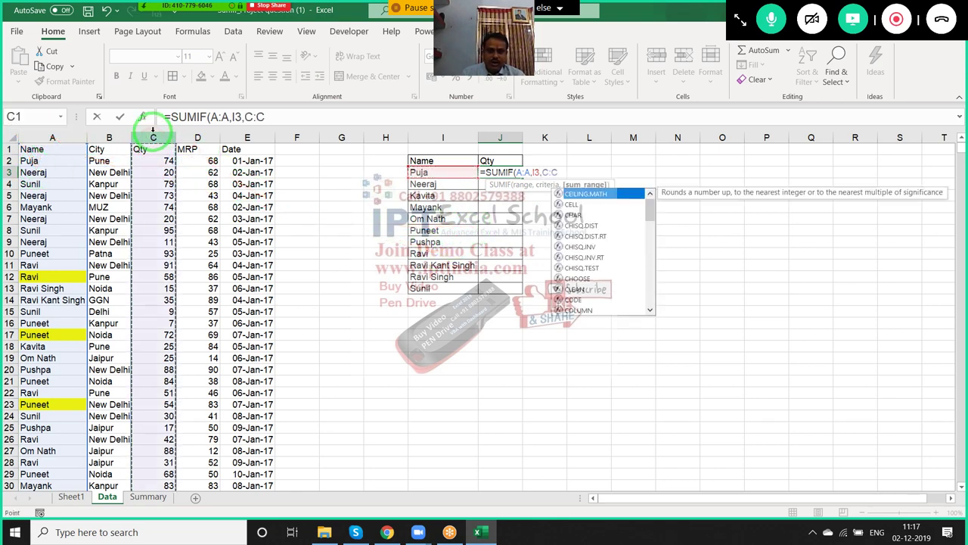
{"action": "key", "text": "Return"}
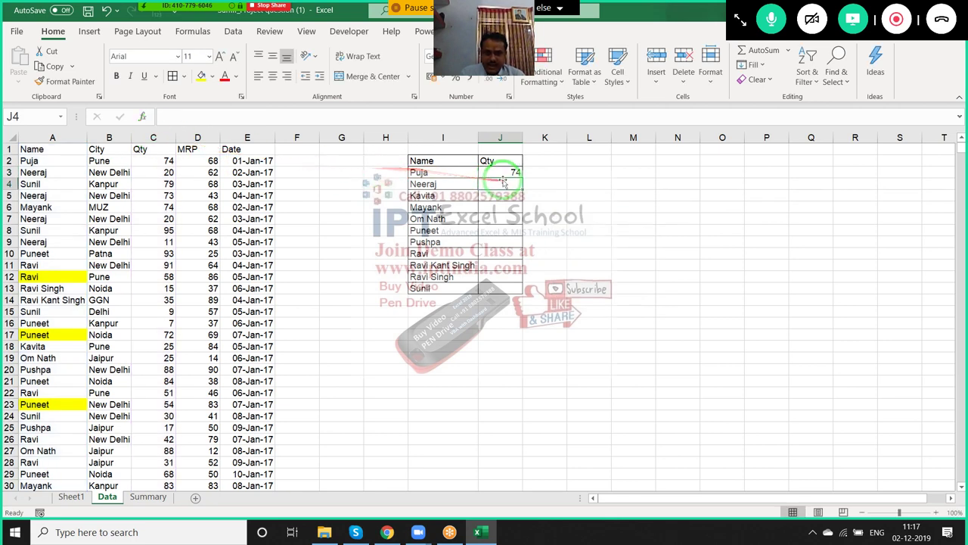
Fill Puja's SUMIF down the Qty column and inspect Neeraj's copied formula.
{"action": "left_click", "coordinate": [500, 173]}
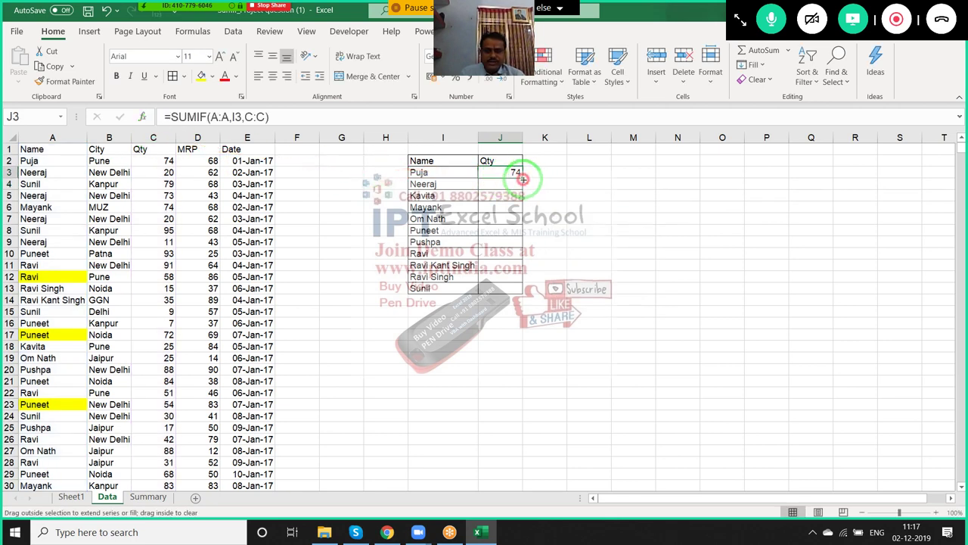
{"action": "double_click", "coordinate": [522, 179]}
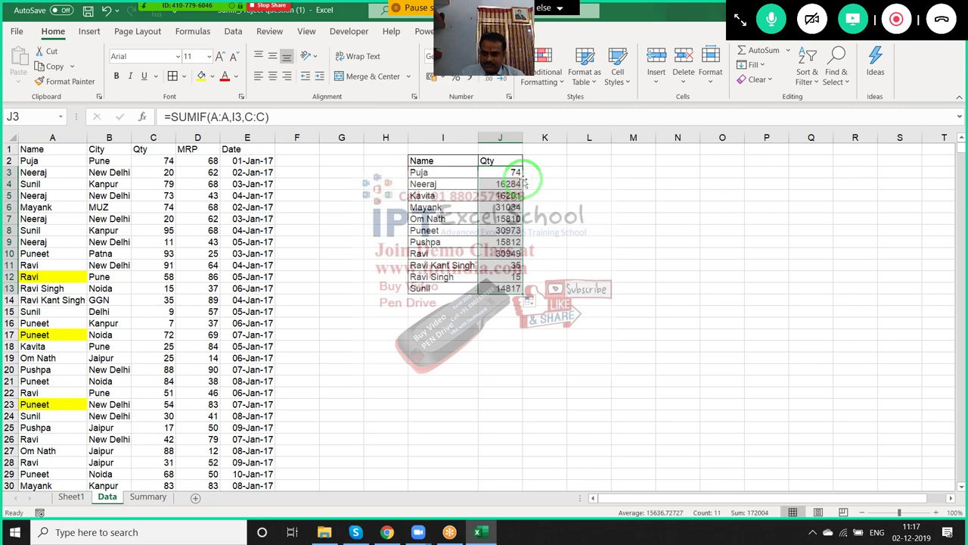
{"action": "left_click", "coordinate": [511, 183]}
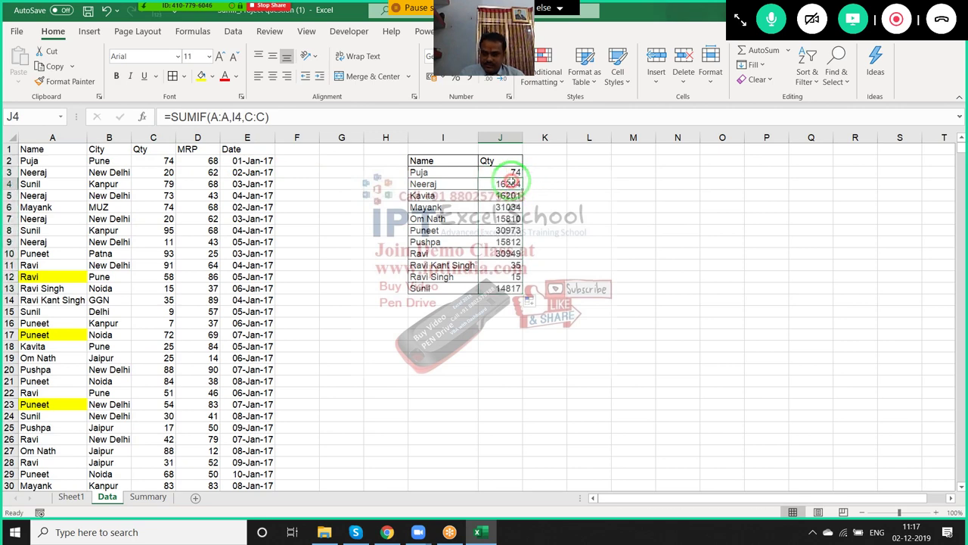
{"action": "double_click", "coordinate": [512, 183]}
{"action": "key", "text": "Escape"}
Clear the filled totals below Puja's row.
{"action": "left_click", "coordinate": [507, 172]}
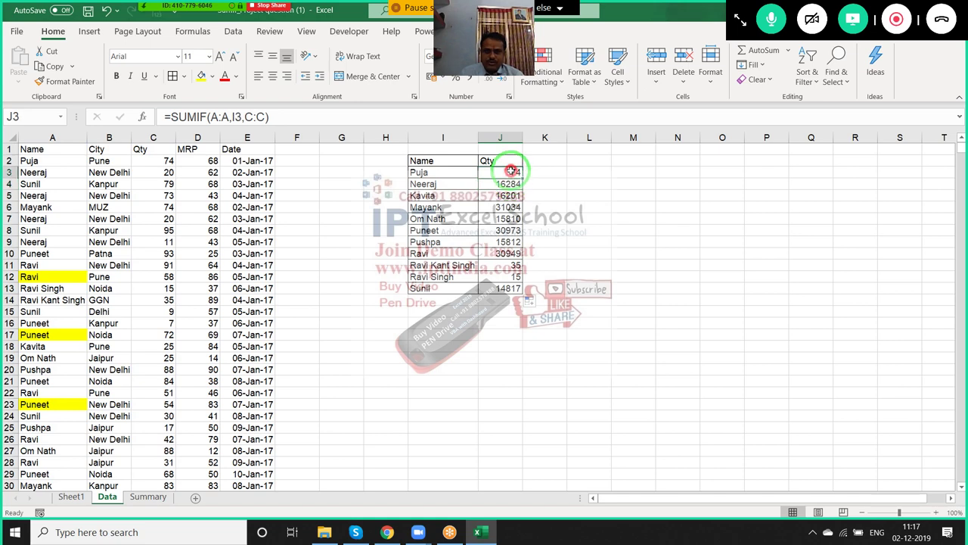
{"action": "key", "text": "Down"}
{"action": "key", "text": "ctrl+shift+Down"}
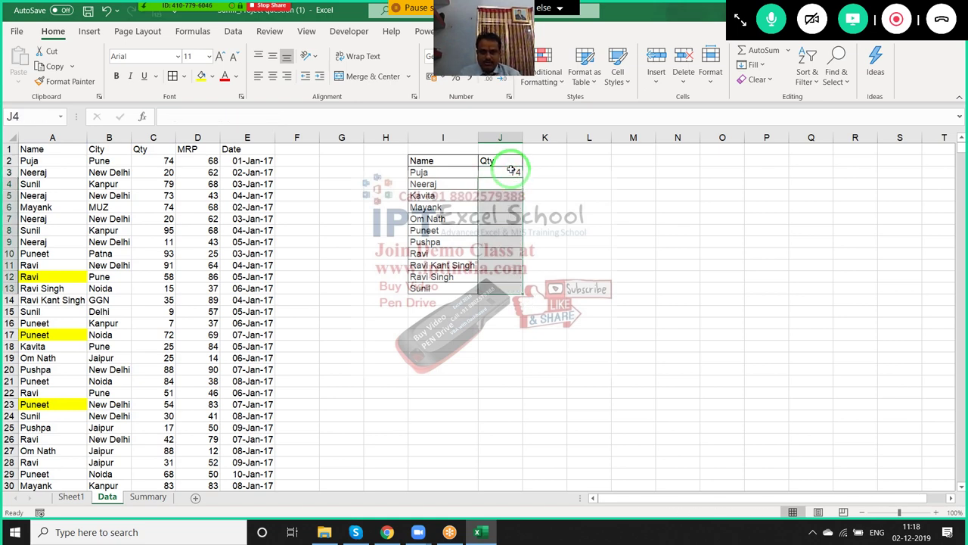
{"action": "key", "text": "Delete"}
Enter =SUMIF(A:A,I4,C:C) for Neeraj in J4.
{"action": "type", "text": "=su"}
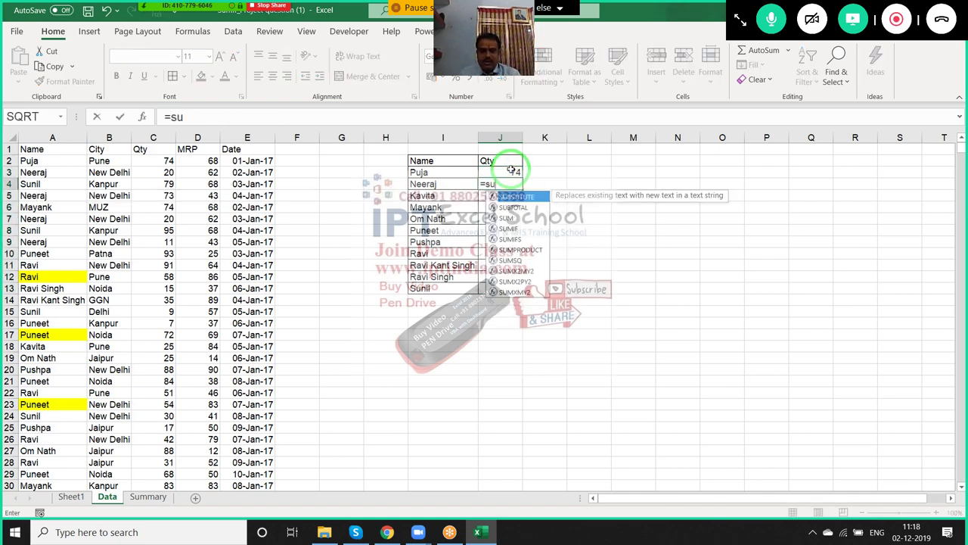
{"action": "type", "text": "m"}
{"action": "key", "text": "Tab"}
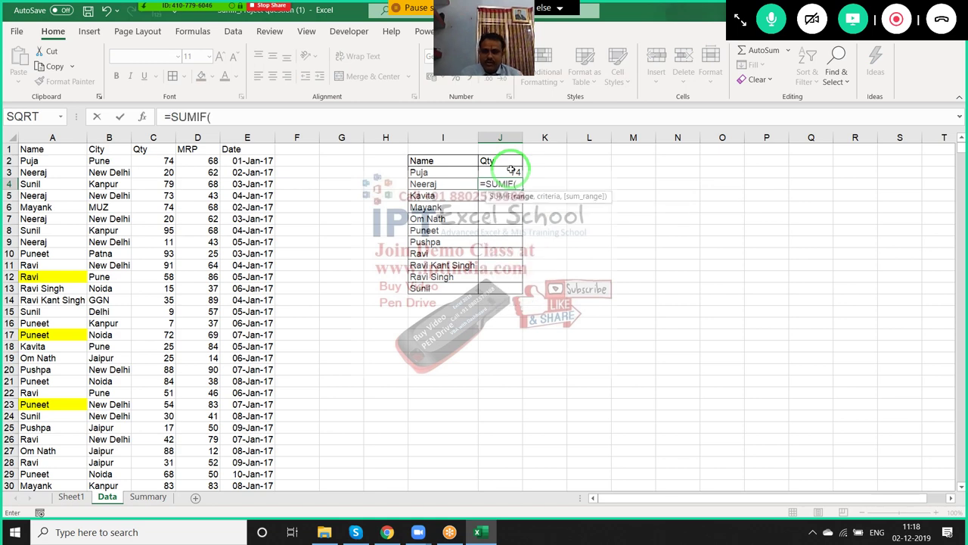
{"action": "left_click", "coordinate": [55, 139]}
{"action": "type", "text": ","}
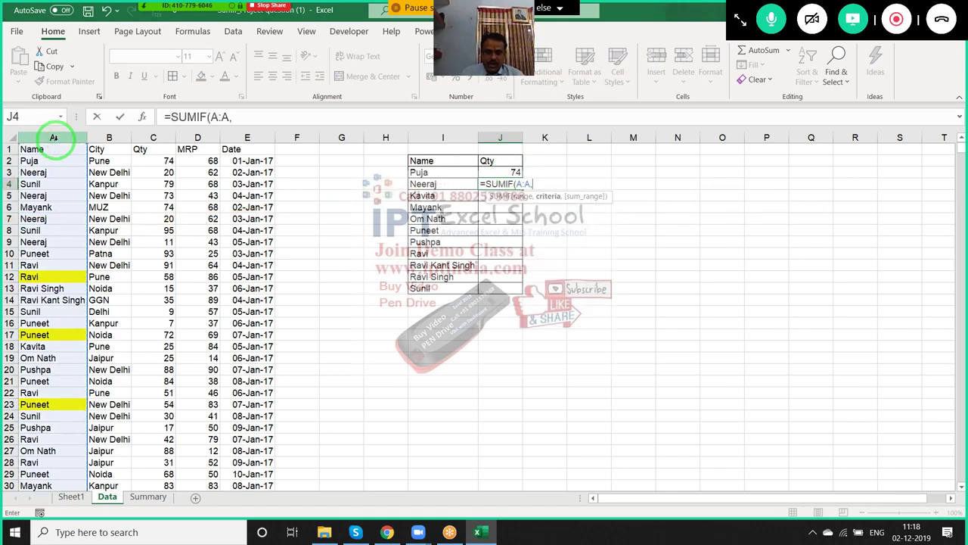
{"action": "left_click", "coordinate": [424, 184]}
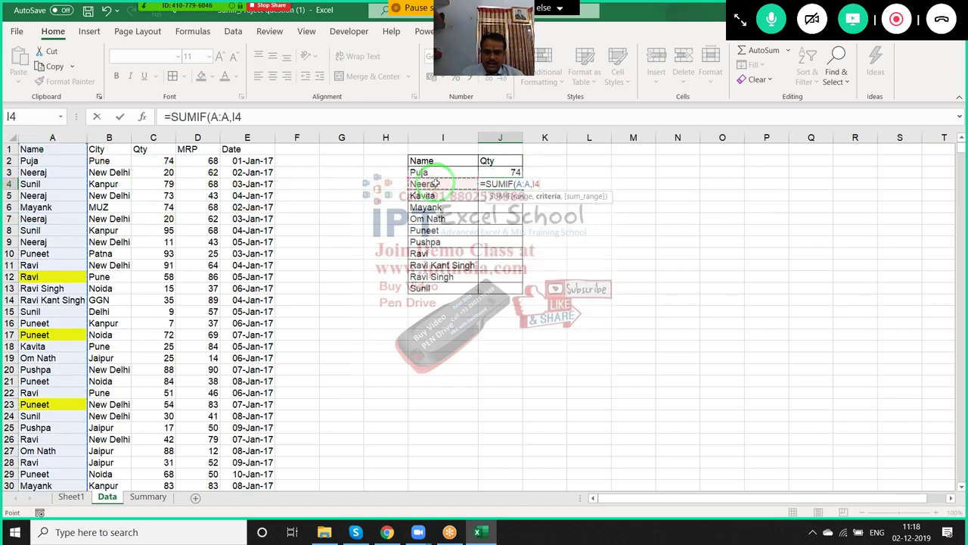
{"action": "type", "text": ","}
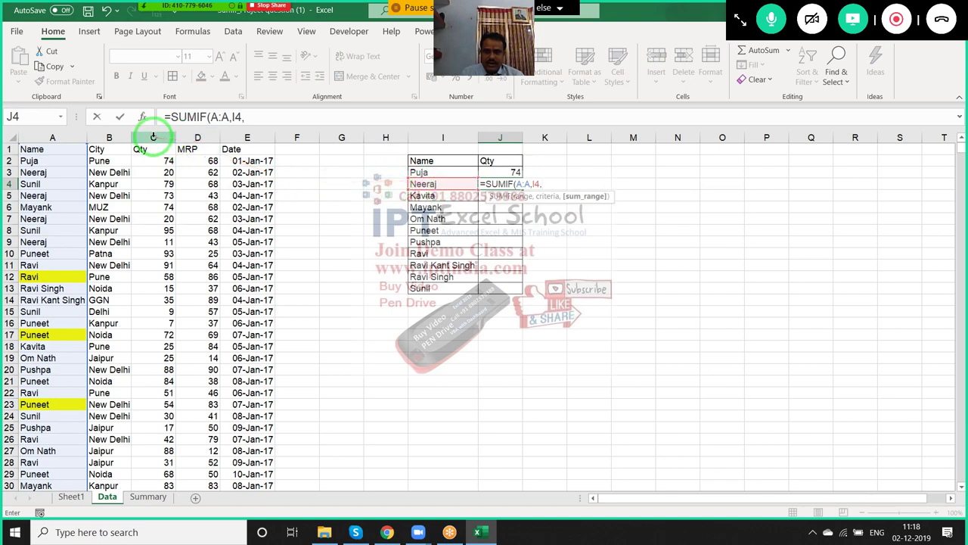
{"action": "left_click", "coordinate": [153, 137]}
{"action": "type", "text": ")"}
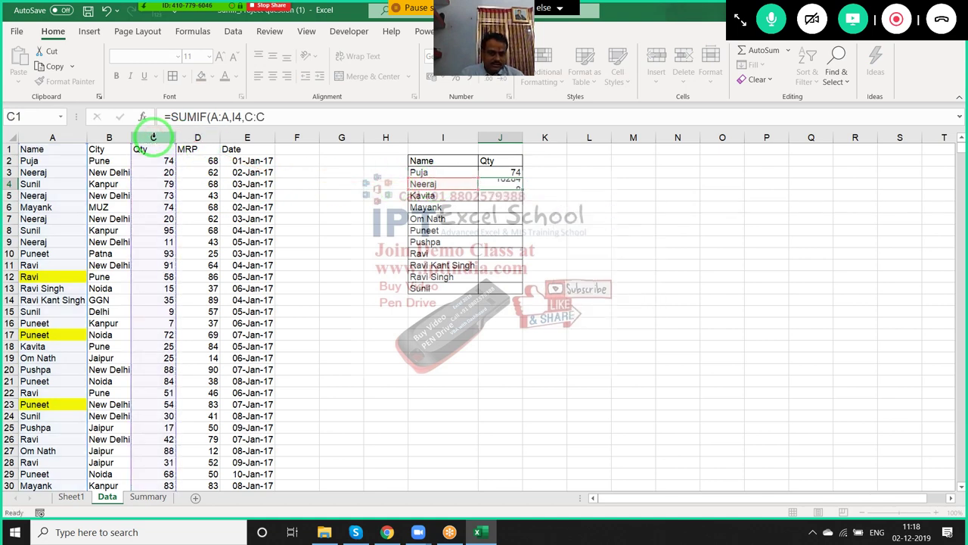
{"action": "key", "text": "Return"}
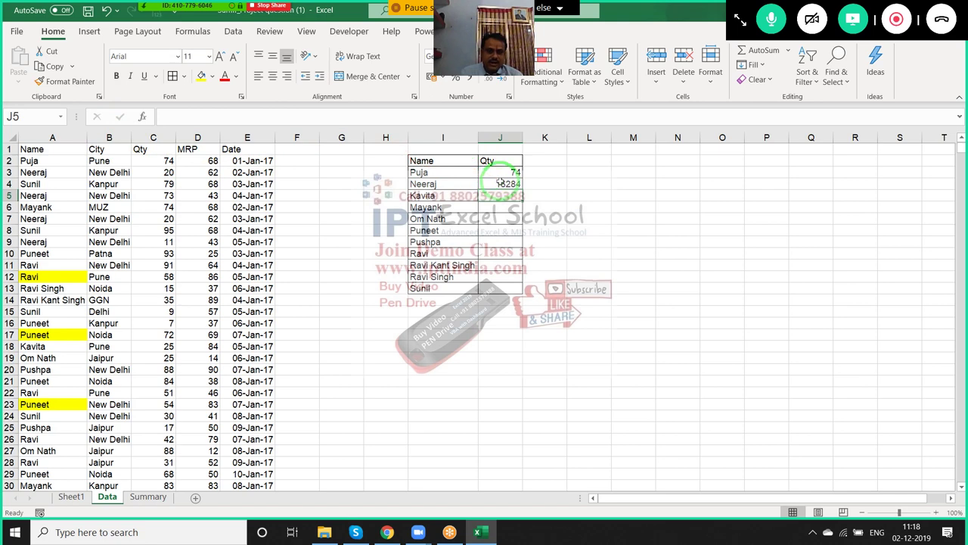
Fill Neeraj's formula down through Sunil's row and check Mayank's total.
{"action": "left_click", "coordinate": [505, 186]}
{"action": "double_click", "coordinate": [521, 190]}
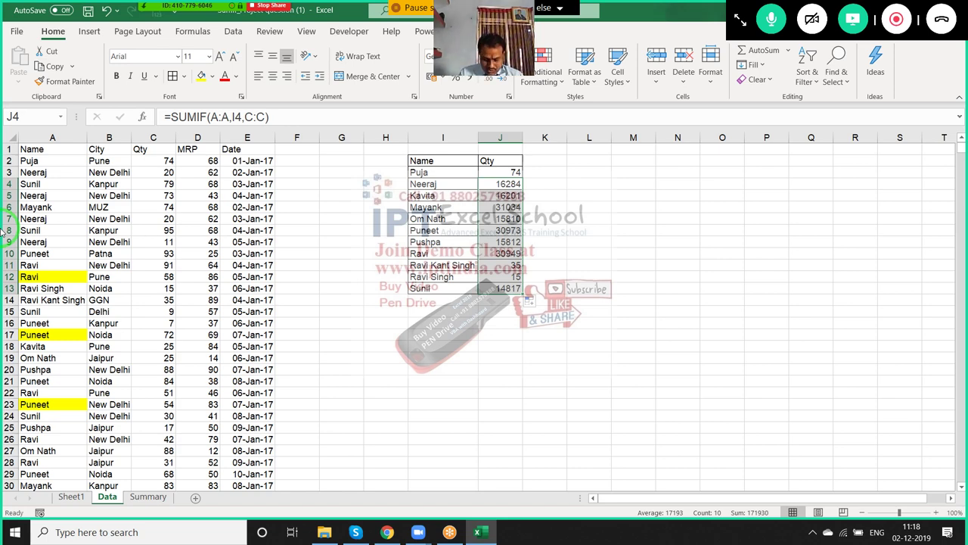
{"action": "left_click", "coordinate": [487, 211]}
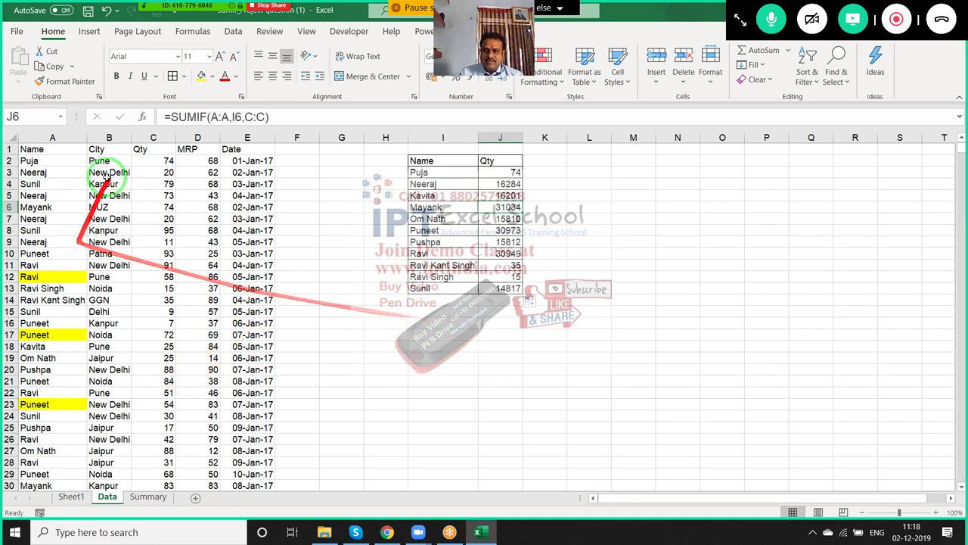
Enter the >45 criterion in H16 next to the MRP values.
{"action": "left_click", "coordinate": [403, 323]}
{"action": "type", "text": ">45"}
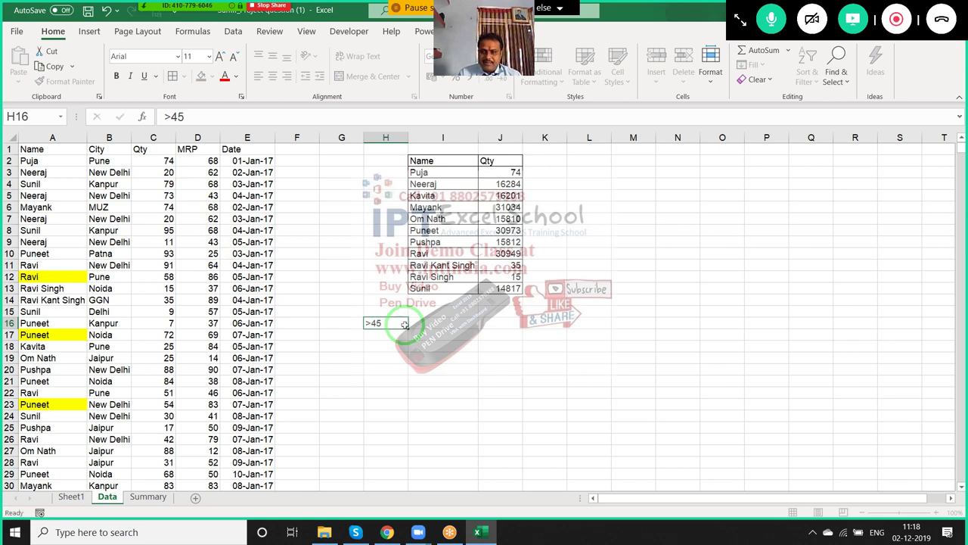
{"action": "key", "text": "Tab"}
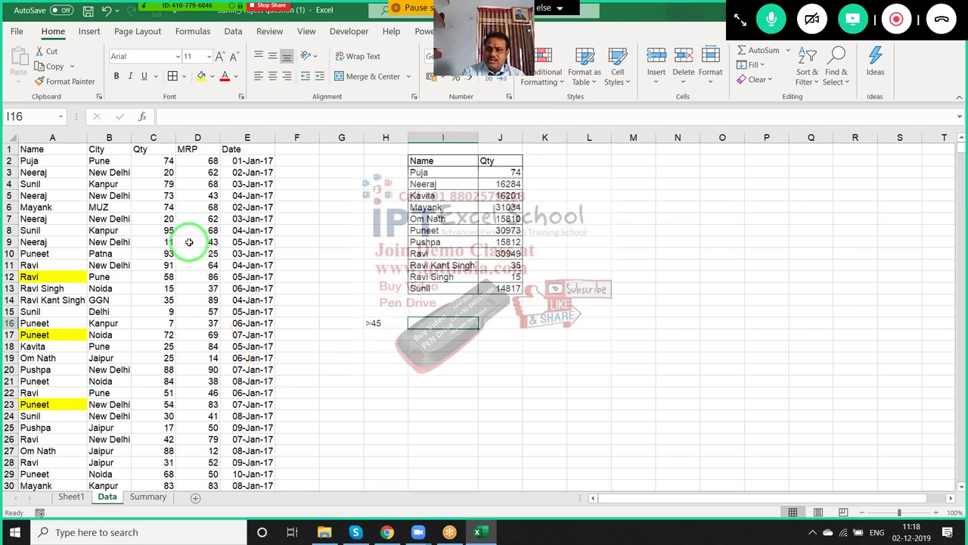
{"action": "left_click_drag", "start_coordinate": [198, 184], "coordinate": [197, 230]}
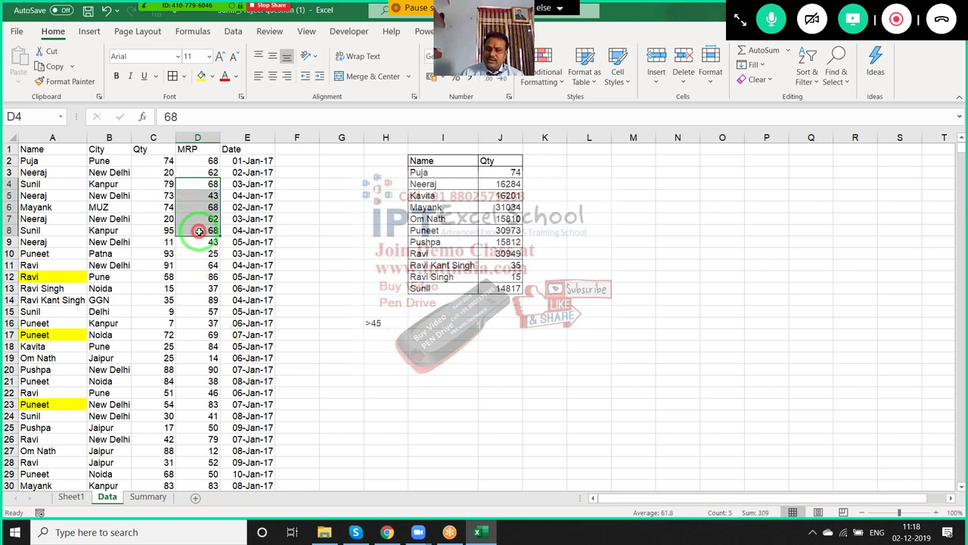
Enter =SUMIF(D:D,H16,C:C) in I16 to total Qty by MRP criterion.
{"action": "left_click", "coordinate": [412, 324]}
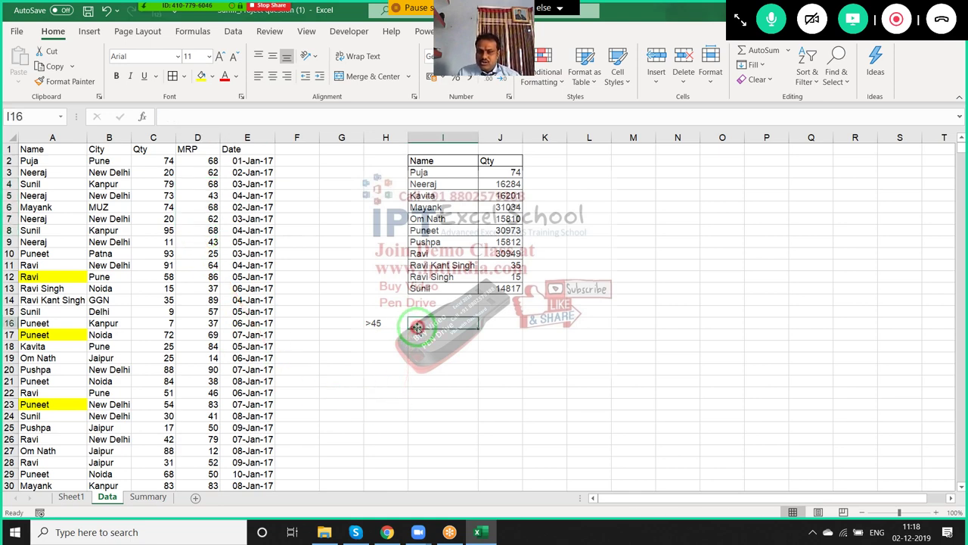
{"action": "type", "text": "=sum"}
{"action": "double_click", "coordinate": [414, 335]}
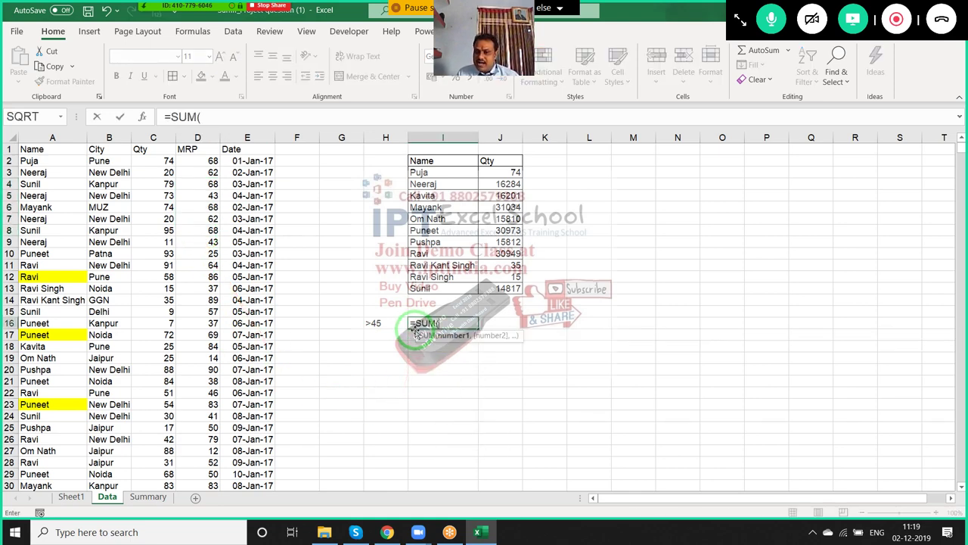
{"action": "key", "text": "BackSpace"}
{"action": "key", "text": "Down"}
{"action": "key", "text": "Tab"}
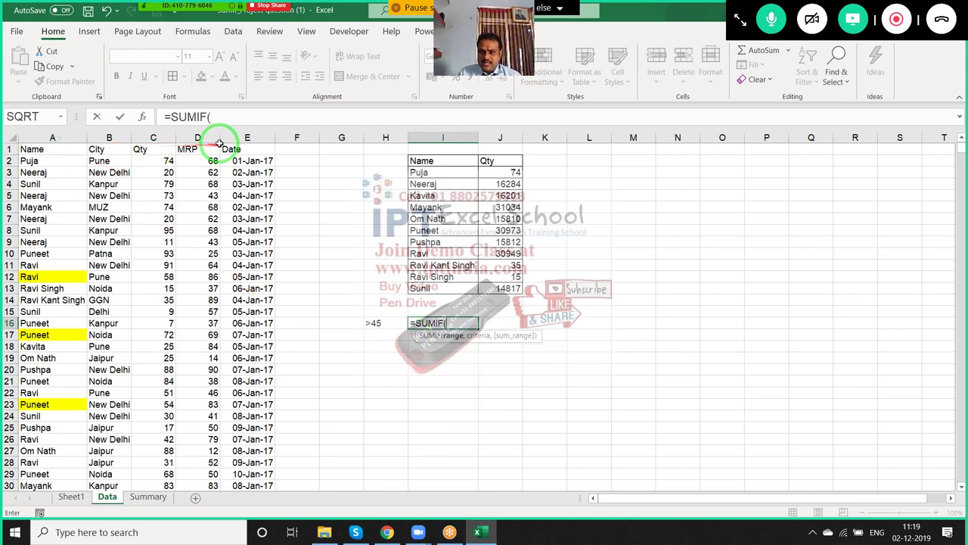
{"action": "left_click", "coordinate": [197, 137]}
{"action": "type", "text": ","}
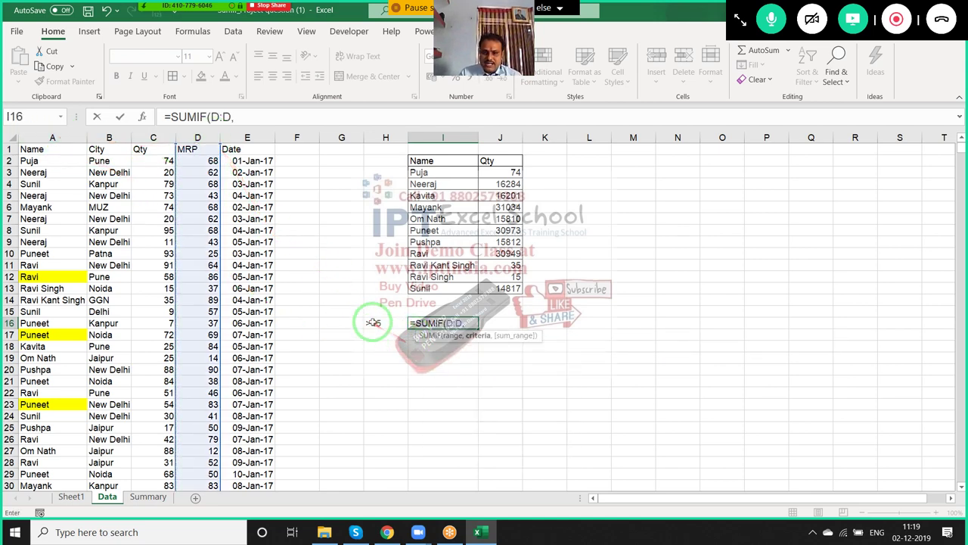
{"action": "left_click", "coordinate": [373, 323]}
{"action": "type", "text": ","}
{"action": "left_click", "coordinate": [155, 137]}
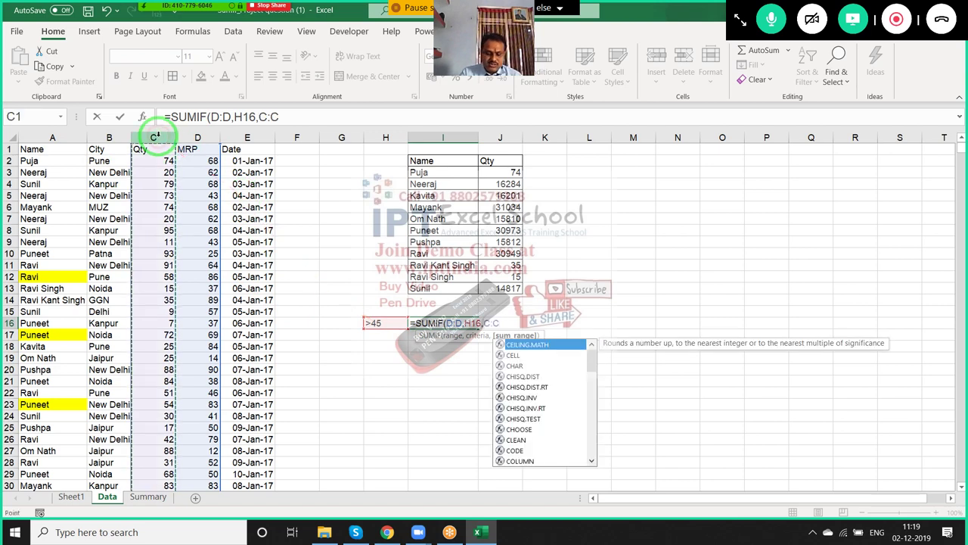
{"action": "key", "text": "Return"}
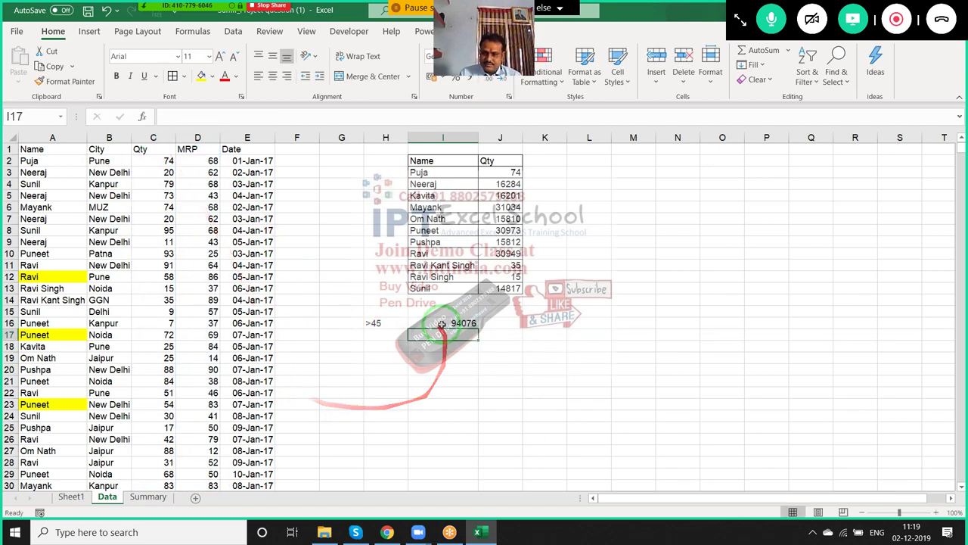
Replace the H16 reference with ">45", giving =SUMIF(D:D,">45",C:C) = 94076.
{"action": "left_click", "coordinate": [452, 323]}
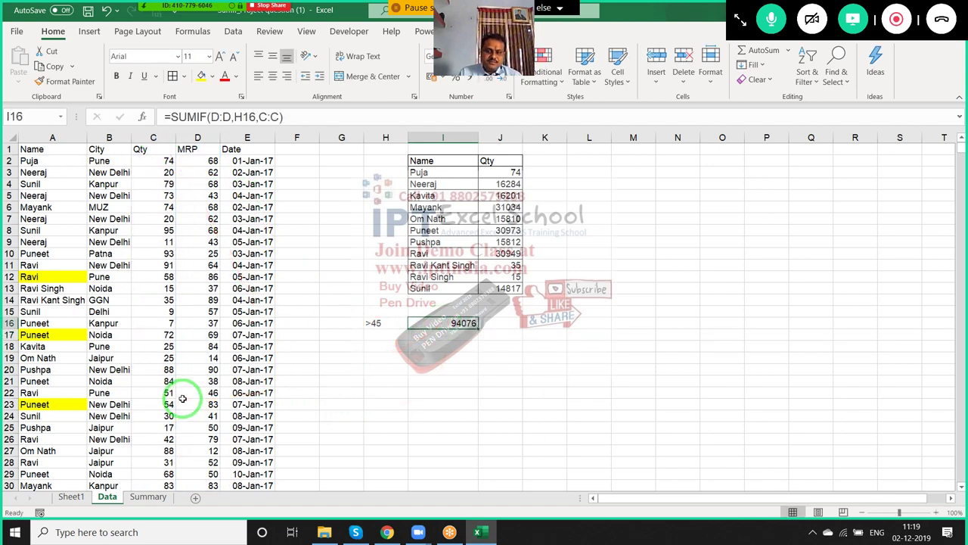
{"action": "double_click", "coordinate": [244, 116]}
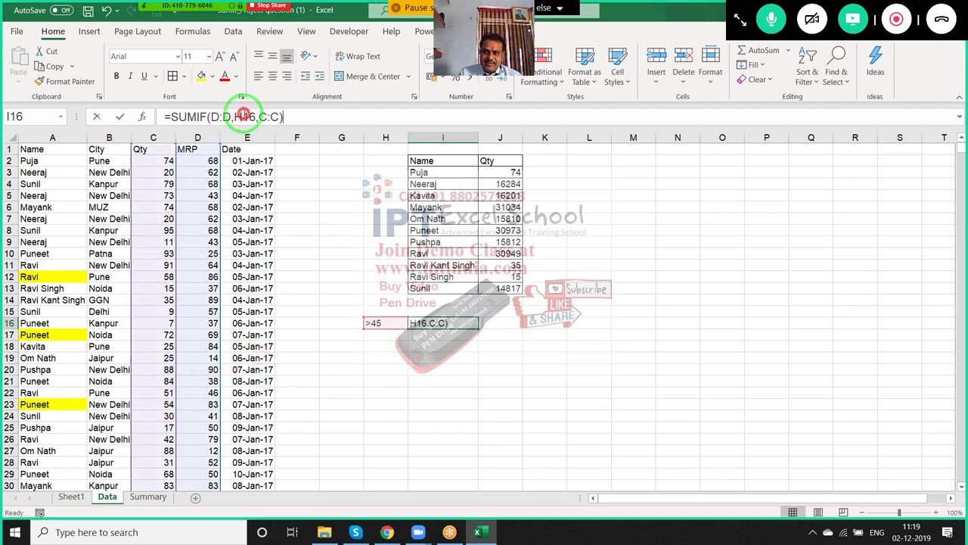
{"action": "type", "text": "\">"}
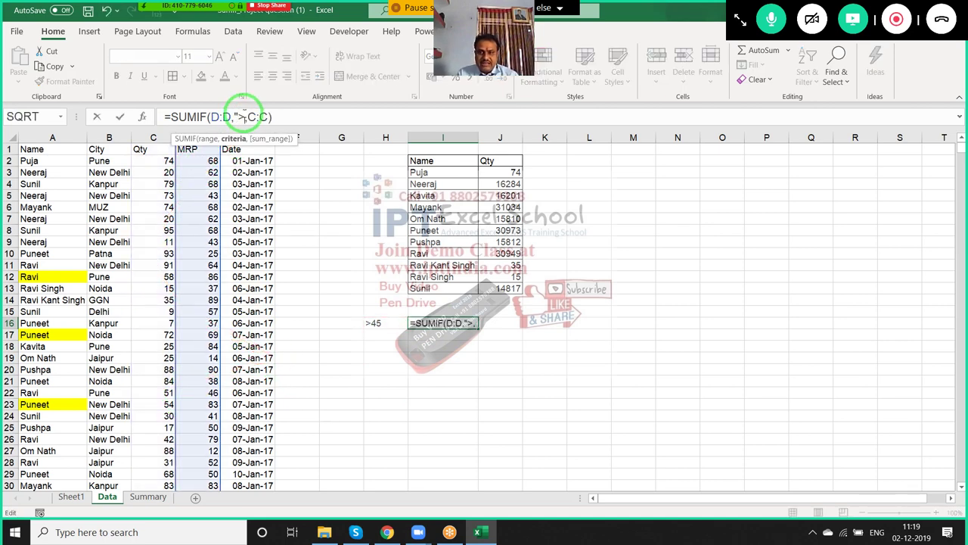
{"action": "type", "text": "45\""}
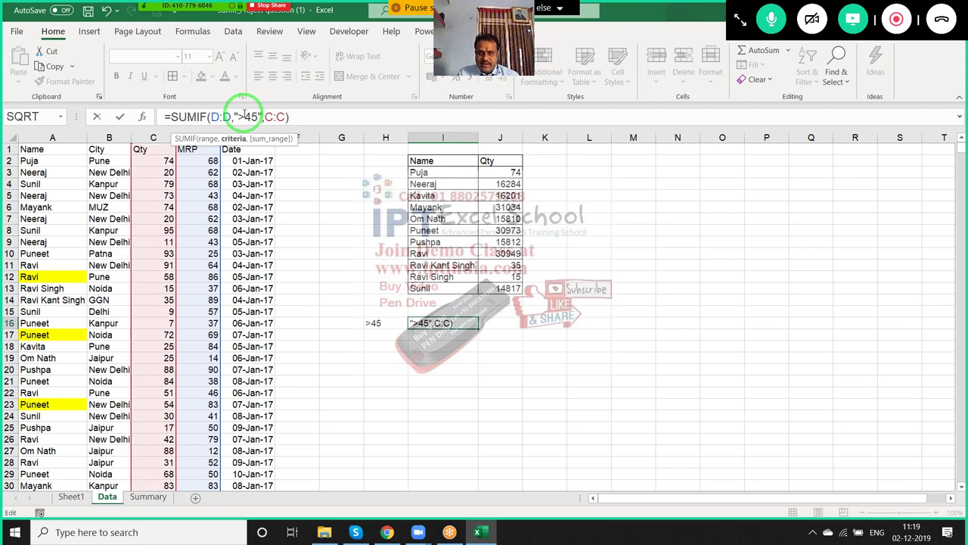
{"action": "key", "text": "Return"}
{"action": "key", "text": "Up"}
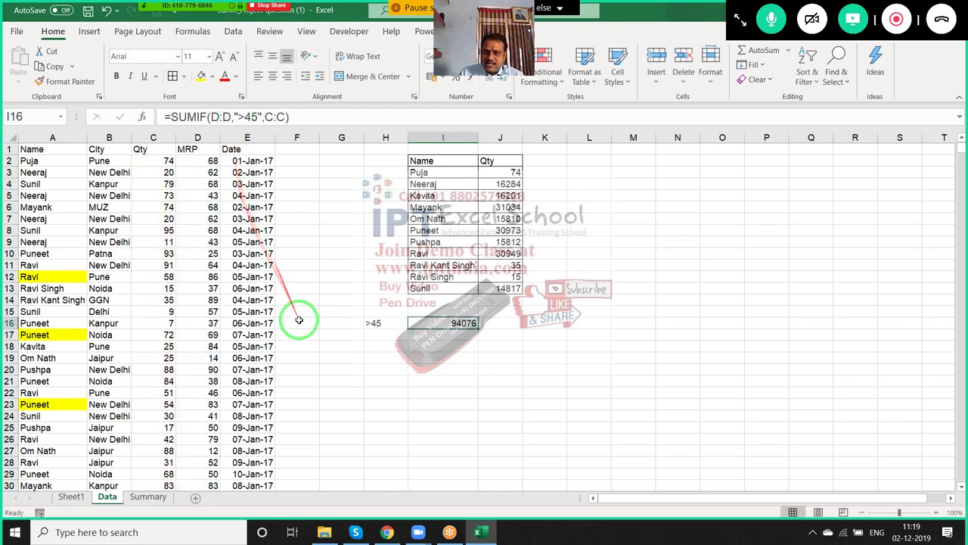
Type the operators >, <, >=, <= and <> into H17:H21.
{"action": "left_click", "coordinate": [378, 336]}
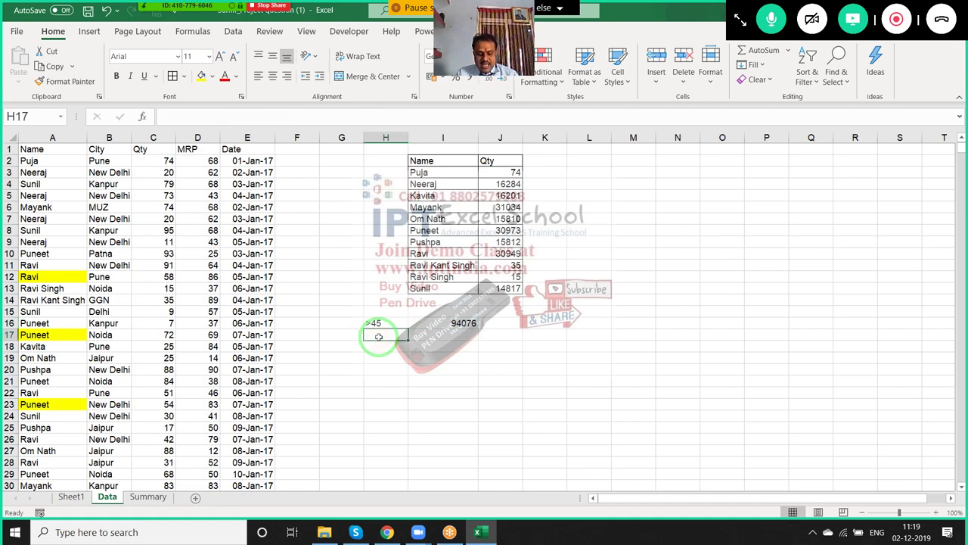
{"action": "type", "text": ">"}
{"action": "key", "text": "Return"}
{"action": "type", "text": "<"}
{"action": "key", "text": "Return"}
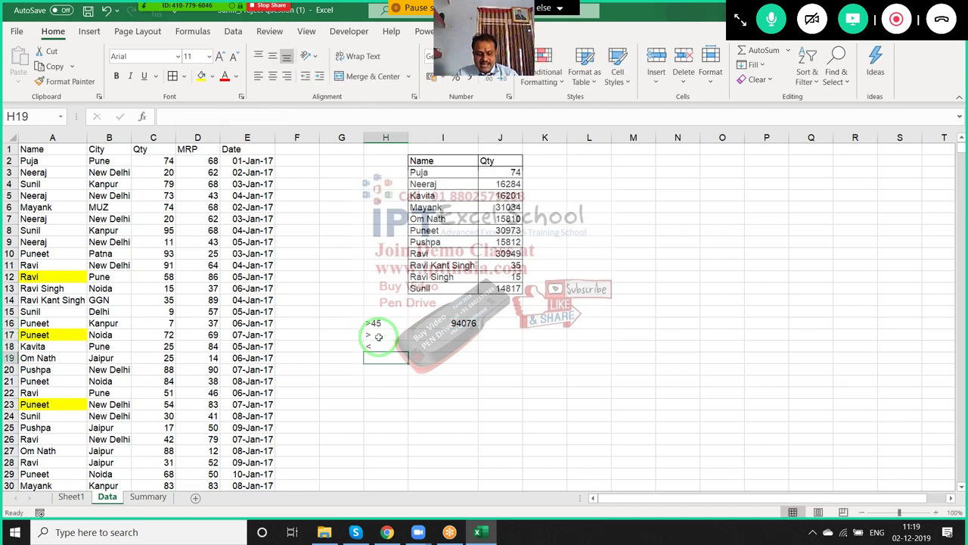
{"action": "type", "text": ">="}
{"action": "key", "text": "Return"}
{"action": "type", "text": "<="}
{"action": "key", "text": "Return"}
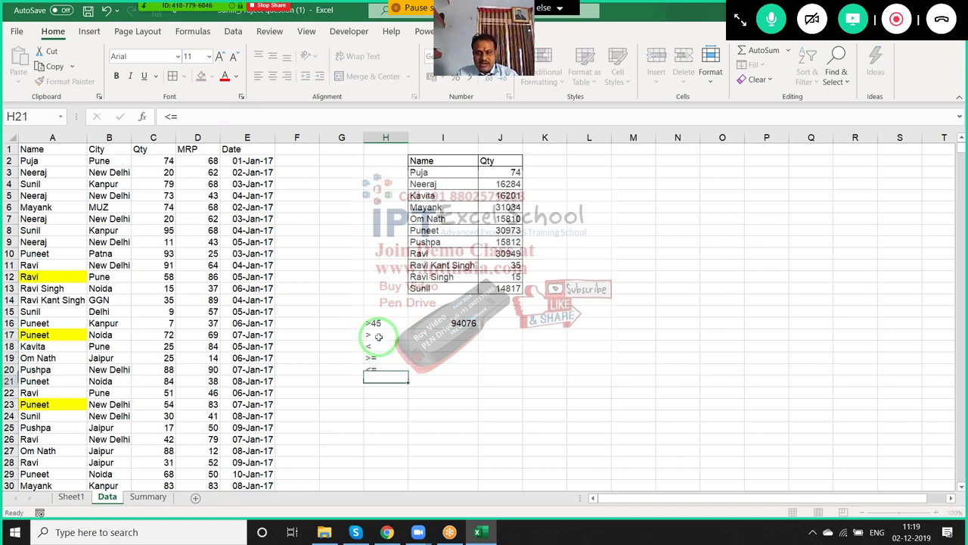
{"action": "type", "text": "<>"}
{"action": "key", "text": "Return"}
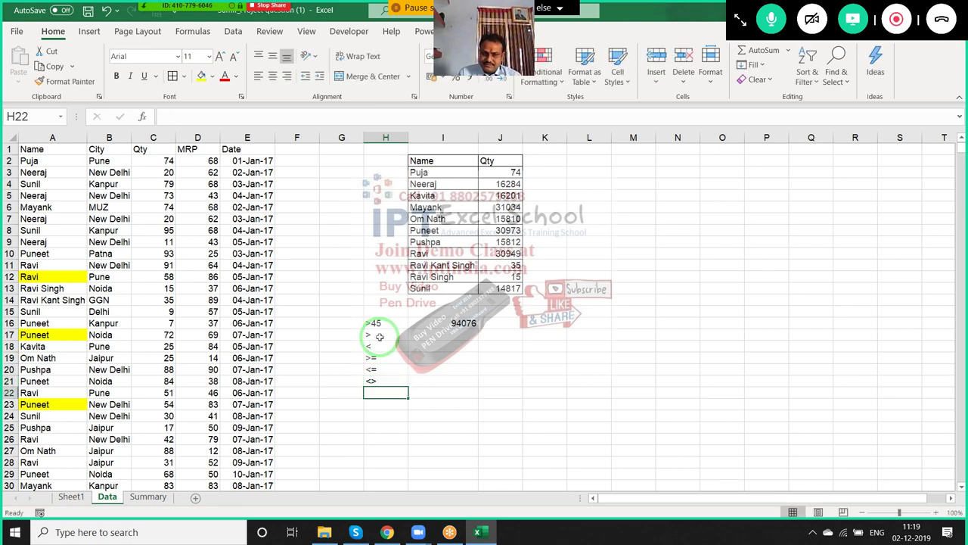
Select the criteria and result block H16:I21.
{"action": "left_click", "coordinate": [396, 321]}
{"action": "left_click_drag", "start_coordinate": [396, 321], "coordinate": [447, 389]}
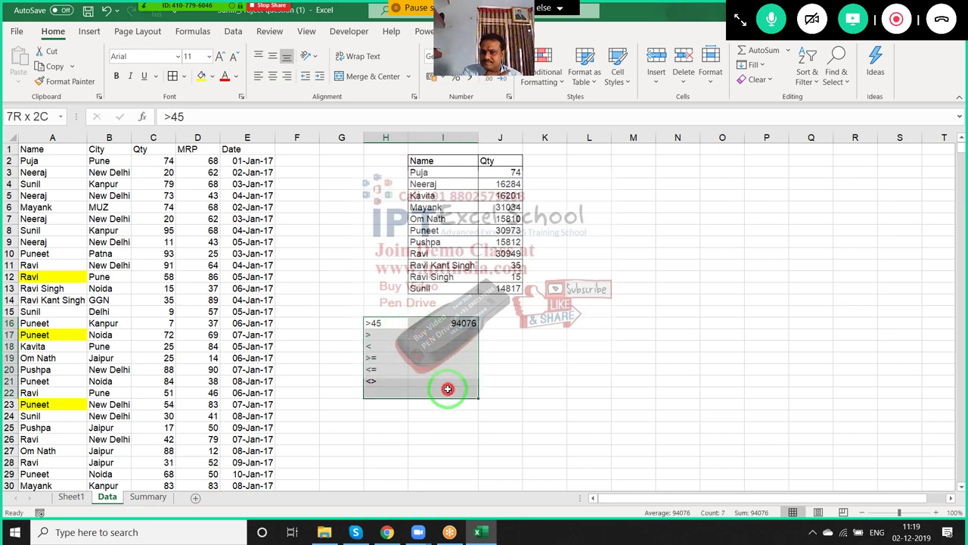
{"action": "left_click_drag", "start_coordinate": [448, 389], "coordinate": [446, 383]}
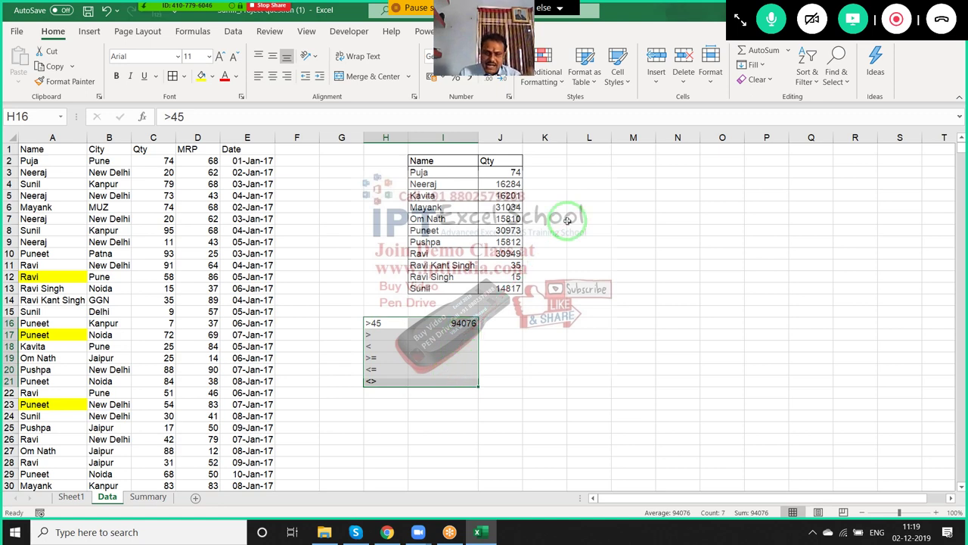
Copy Neeraj and New Delhi from A7:B7 into M6:N6.
{"action": "left_click", "coordinate": [424, 172]}
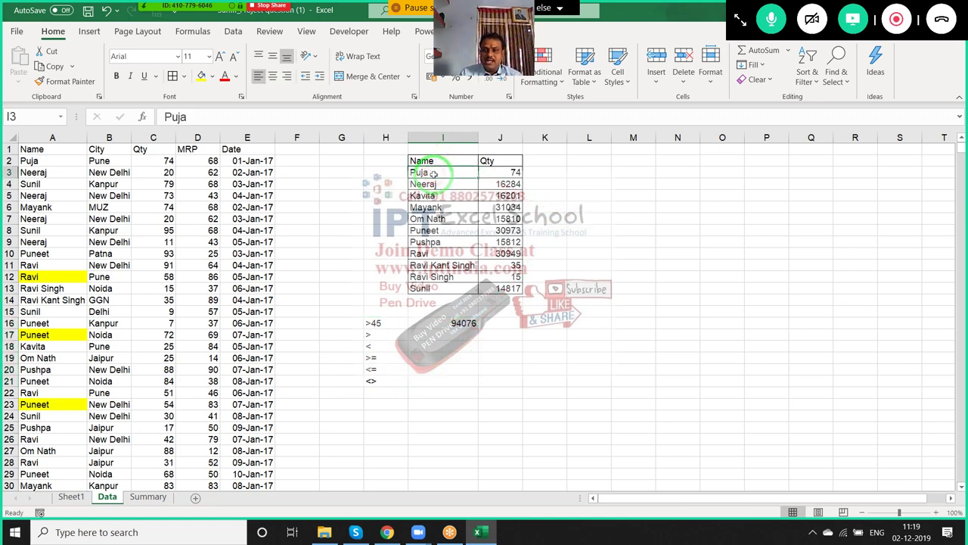
{"action": "left_click", "coordinate": [29, 219]}
{"action": "left_click", "coordinate": [109, 218], "text": "ctrl"}
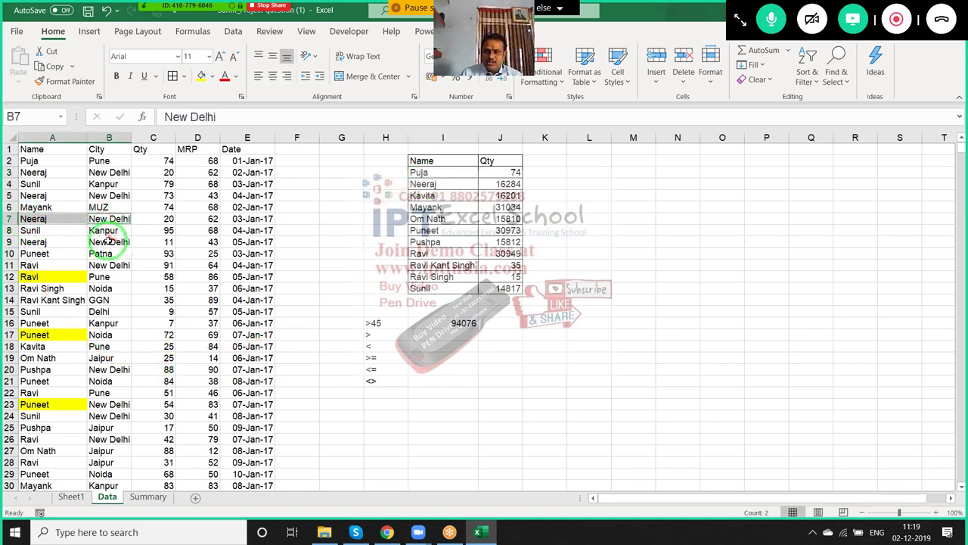
{"action": "key", "text": "ctrl+c"}
{"action": "left_click", "coordinate": [620, 207]}
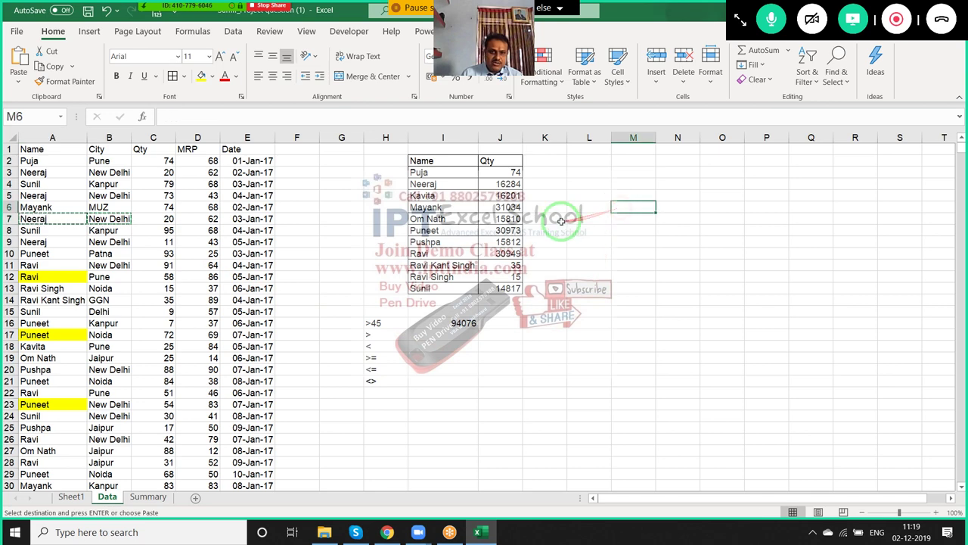
{"action": "key", "text": "ctrl+v"}
{"action": "key", "text": "Escape"}
Label K15 '>80 to 95' and begin a SUM formula in O6.
{"action": "left_click", "coordinate": [573, 288]}
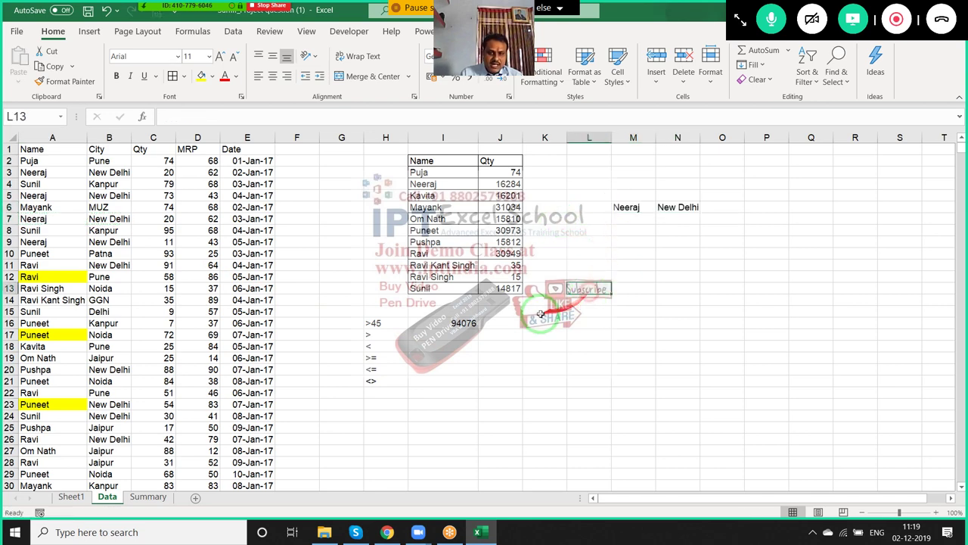
{"action": "left_click", "coordinate": [537, 313]}
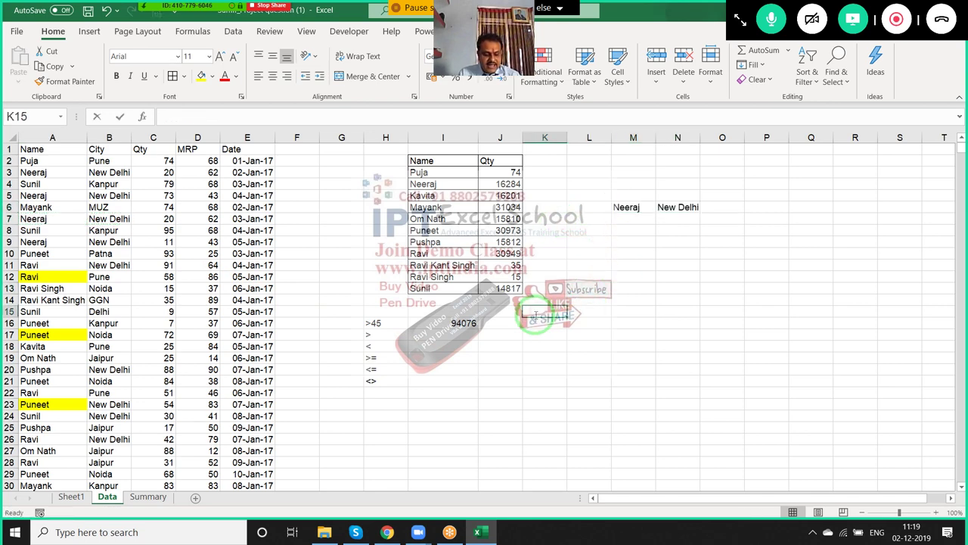
{"action": "type", "text": ">80 to 95"}
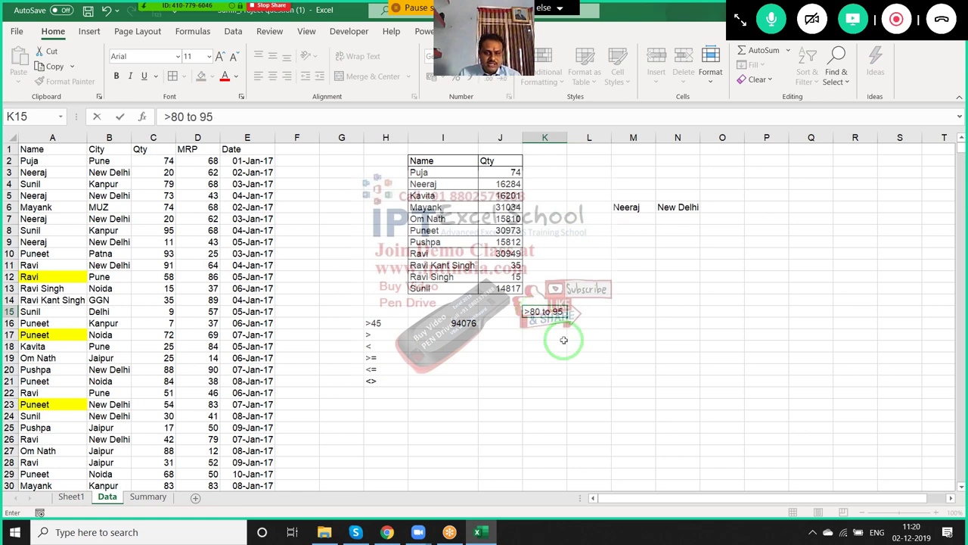
{"action": "left_click", "coordinate": [572, 344]}
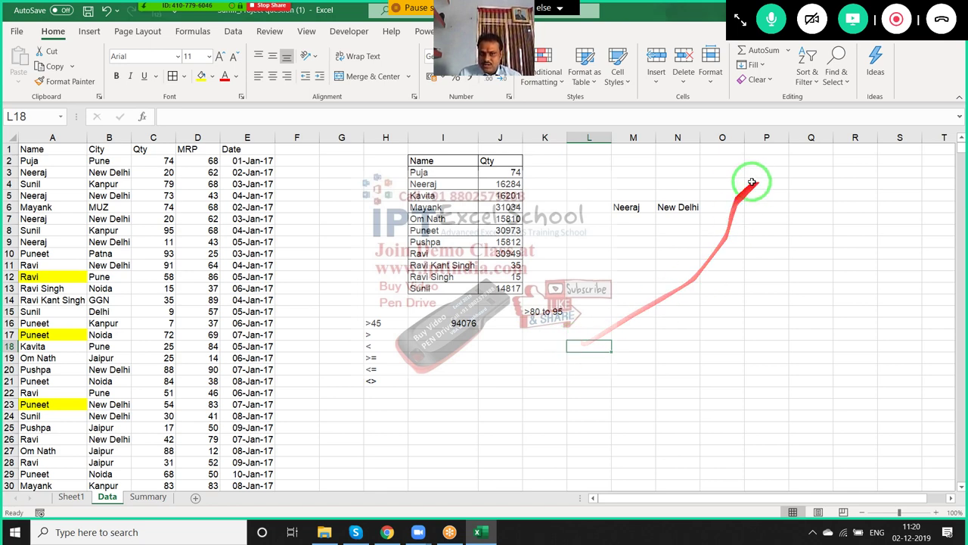
{"action": "left_click", "coordinate": [723, 206]}
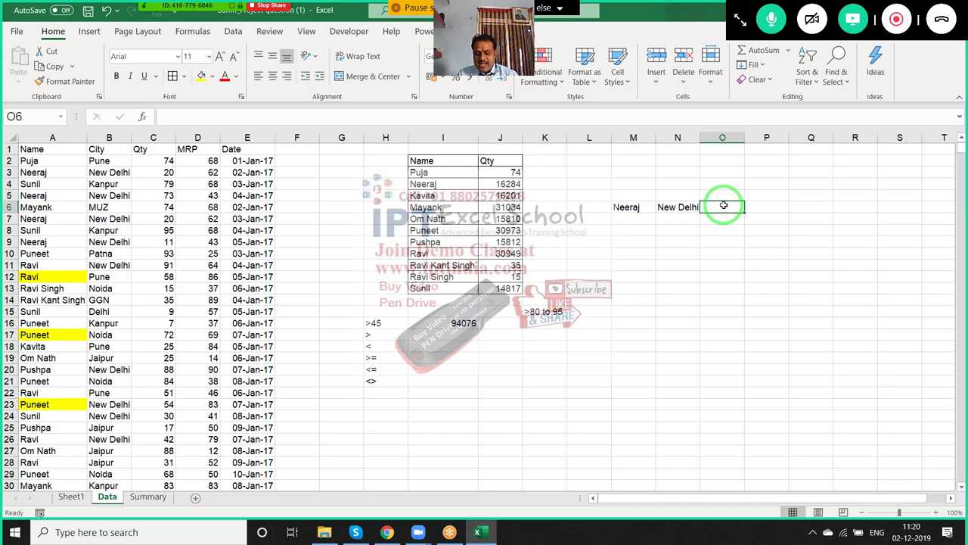
{"action": "type", "text": "=sum"}
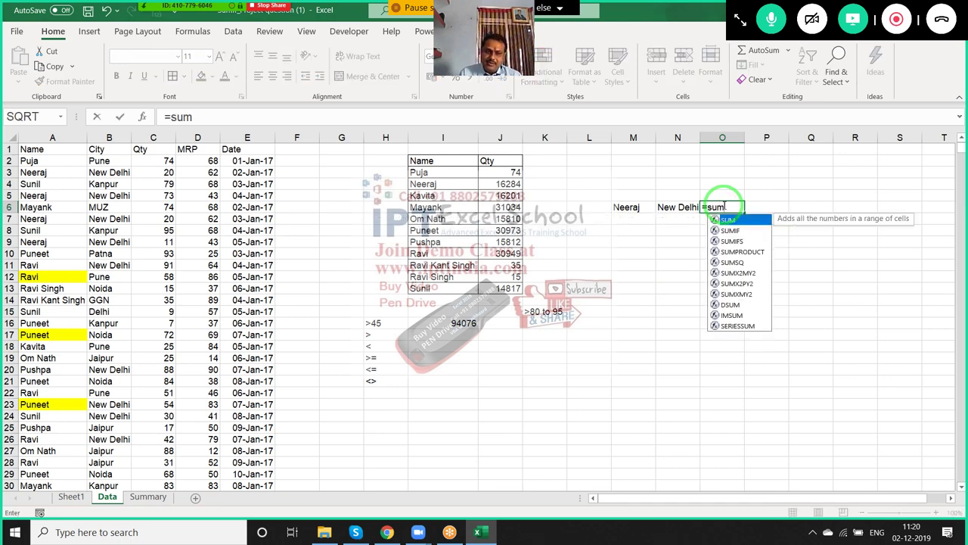
Start a SUMIFS in O6 summing column C, with column A as first criteria range.
{"action": "key", "text": "Down"}
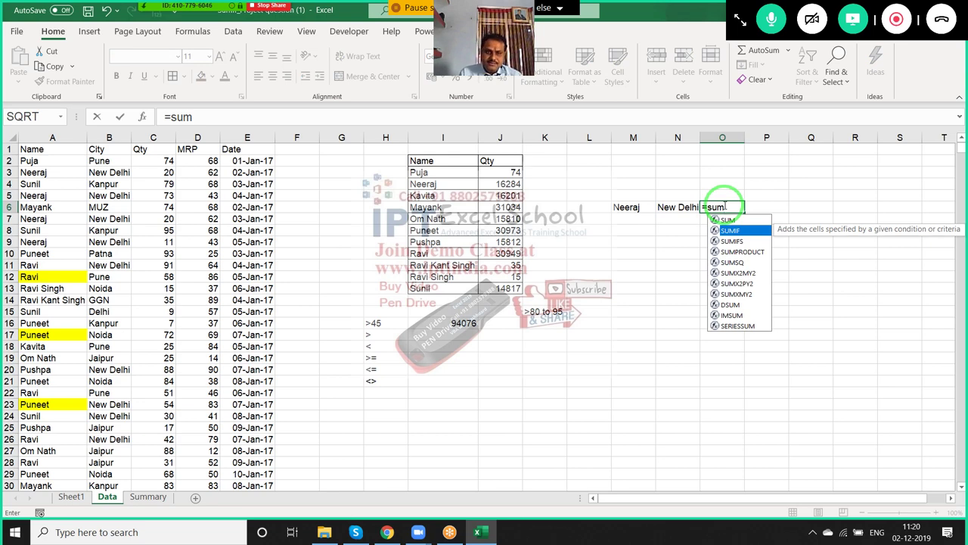
{"action": "key", "text": "Down"}
{"action": "key", "text": "Tab"}
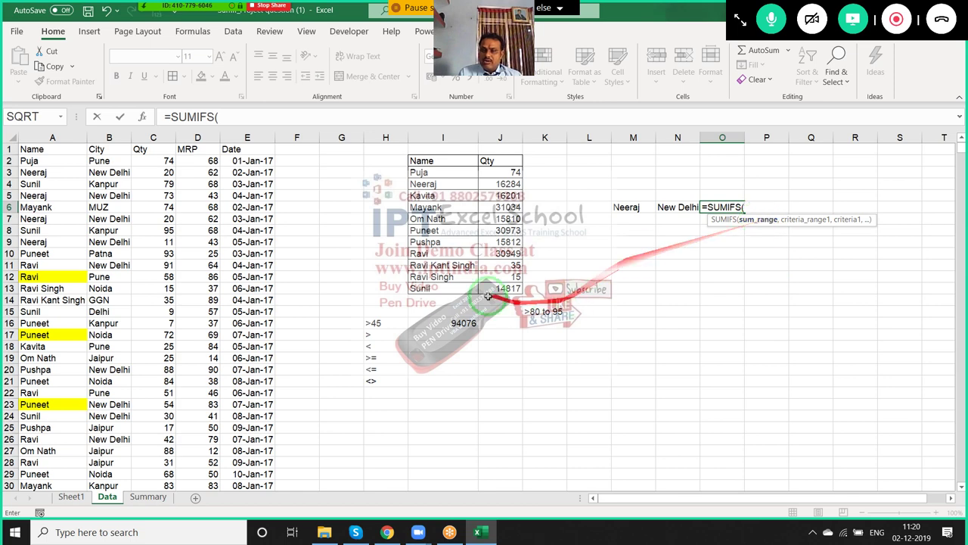
{"action": "left_click", "coordinate": [155, 138]}
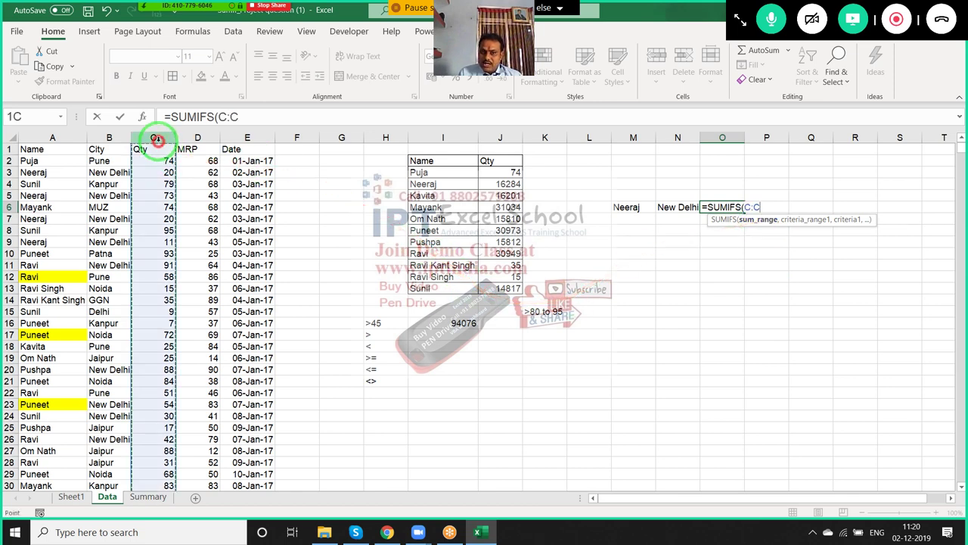
{"action": "type", "text": ","}
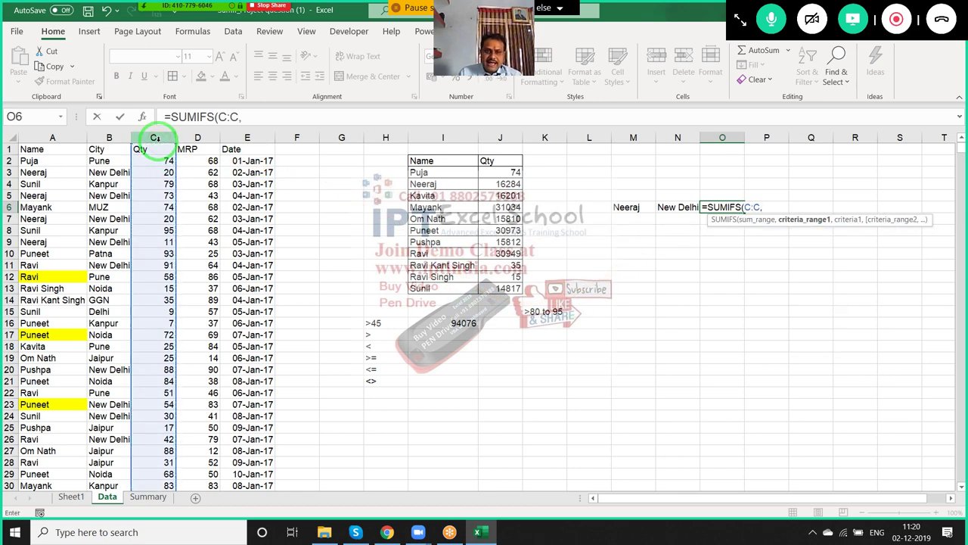
{"action": "left_click", "coordinate": [35, 138]}
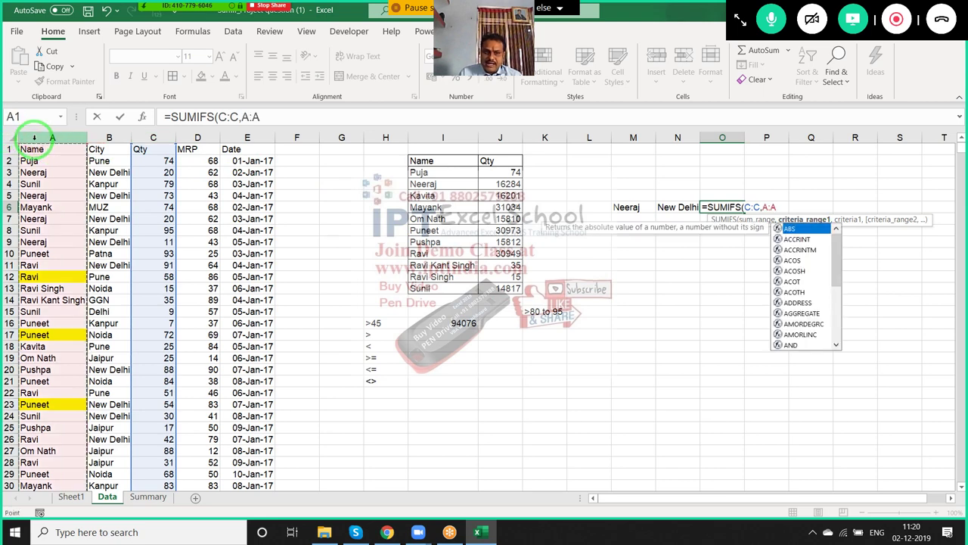
{"action": "type", "text": ","}
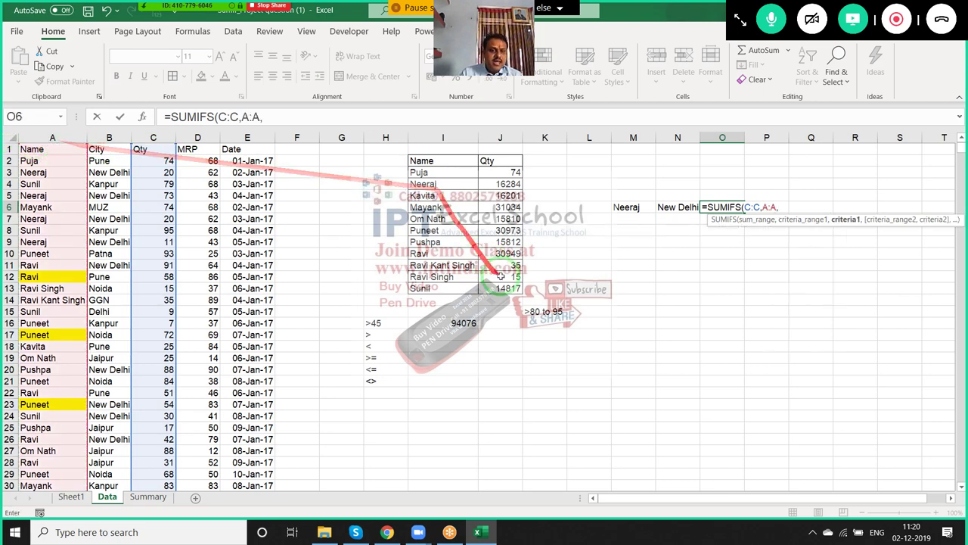
Complete the criteria with M6, column B and N6, so O6 returns 2661.
{"action": "left_click", "coordinate": [627, 208]}
{"action": "type", "text": ","}
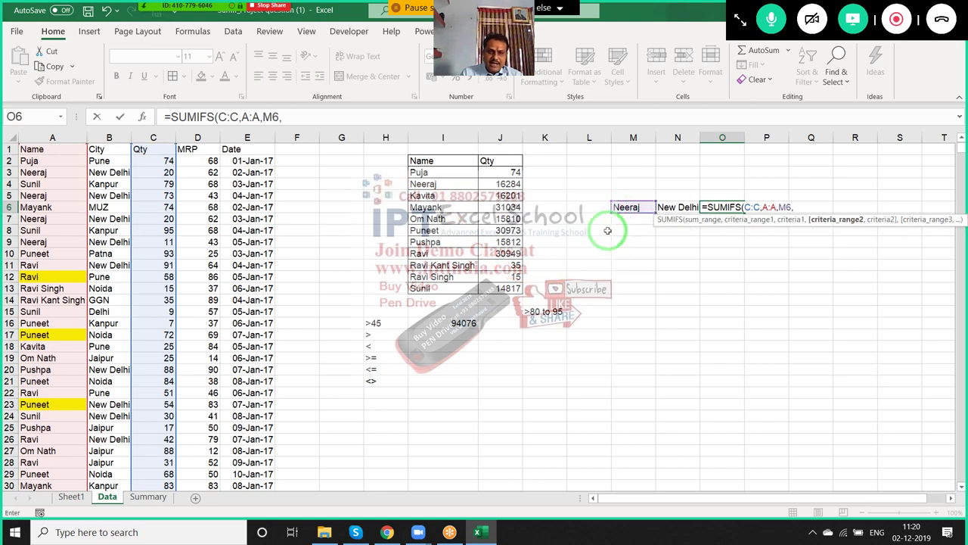
{"action": "left_click", "coordinate": [114, 138]}
{"action": "type", "text": ","}
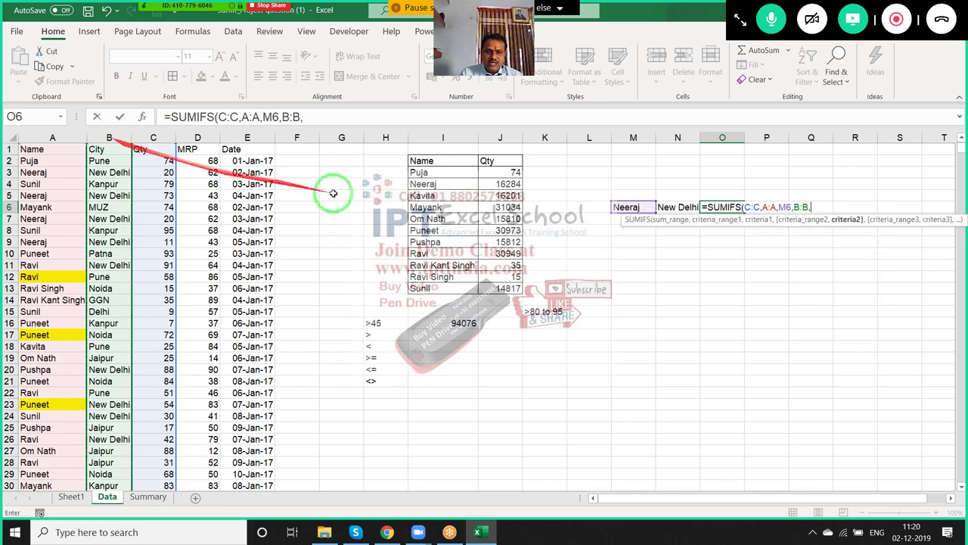
{"action": "left_click", "coordinate": [683, 207]}
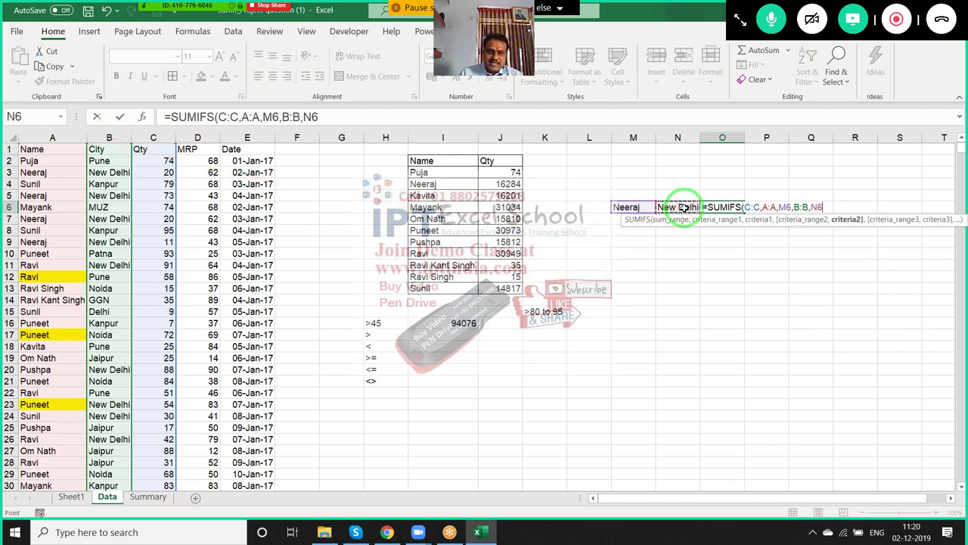
{"action": "key", "text": "Return"}
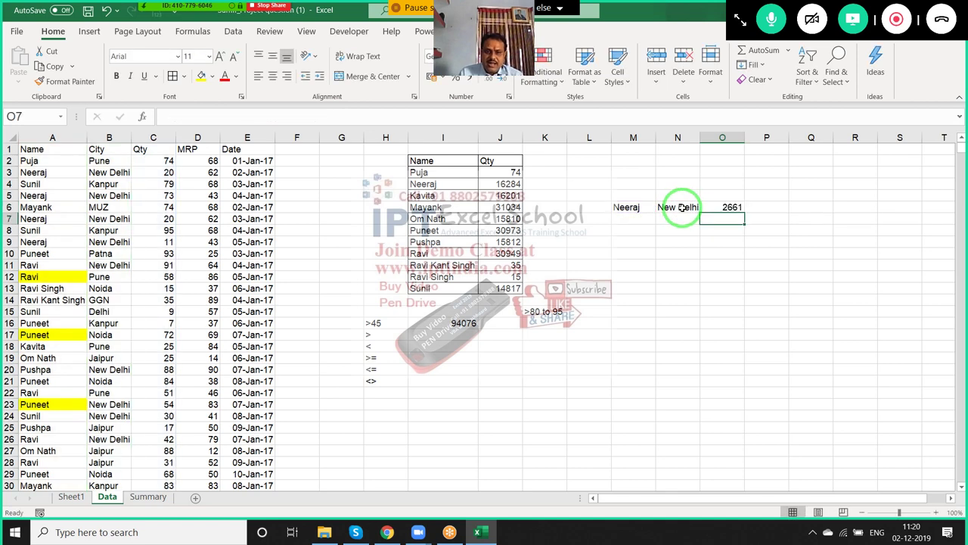
{"action": "key", "text": "Up"}
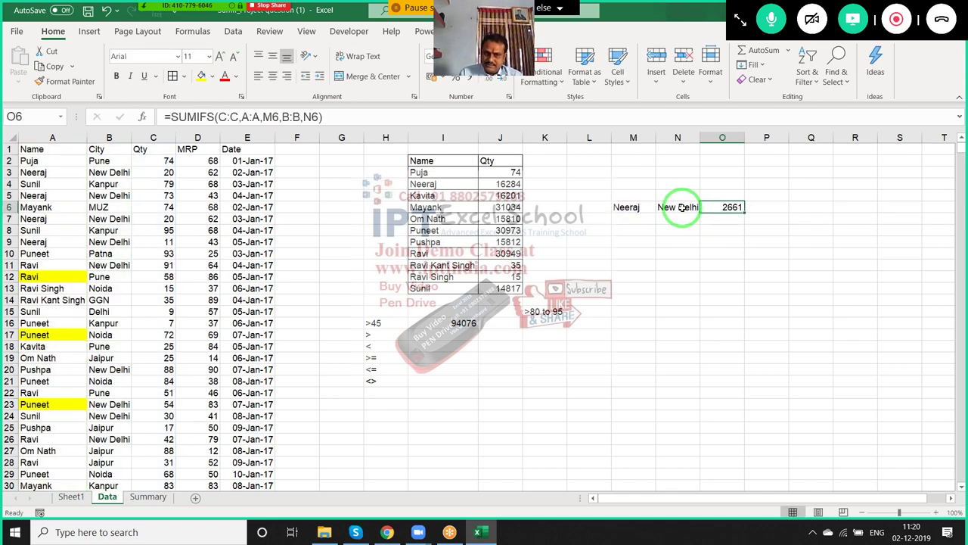
Start a SUMIFS in L15 summing column C with an MRP criterion and a second range.
{"action": "left_click", "coordinate": [587, 312]}
{"action": "type", "text": "=su"}
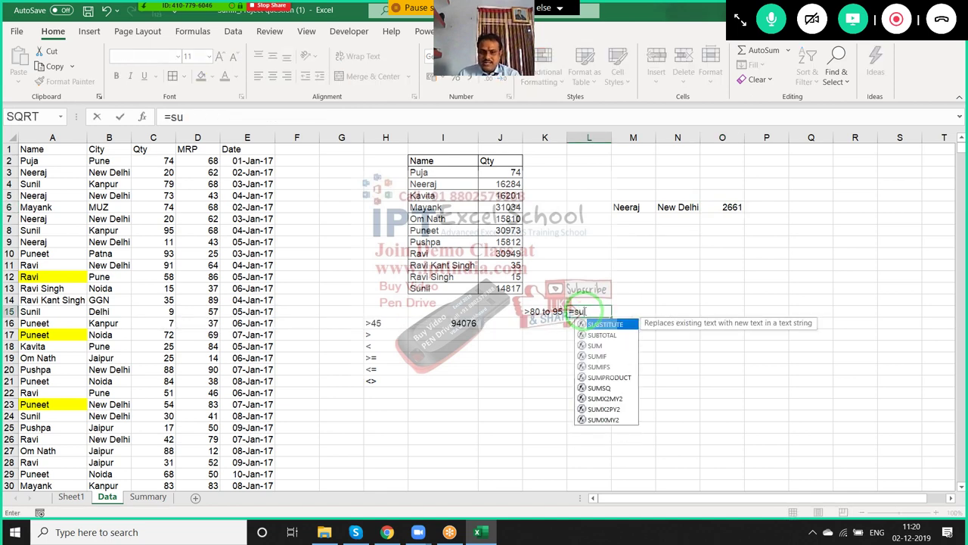
{"action": "type", "text": "m"}
{"action": "key", "text": "Down"}
{"action": "key", "text": "Down"}
{"action": "key", "text": "Tab"}
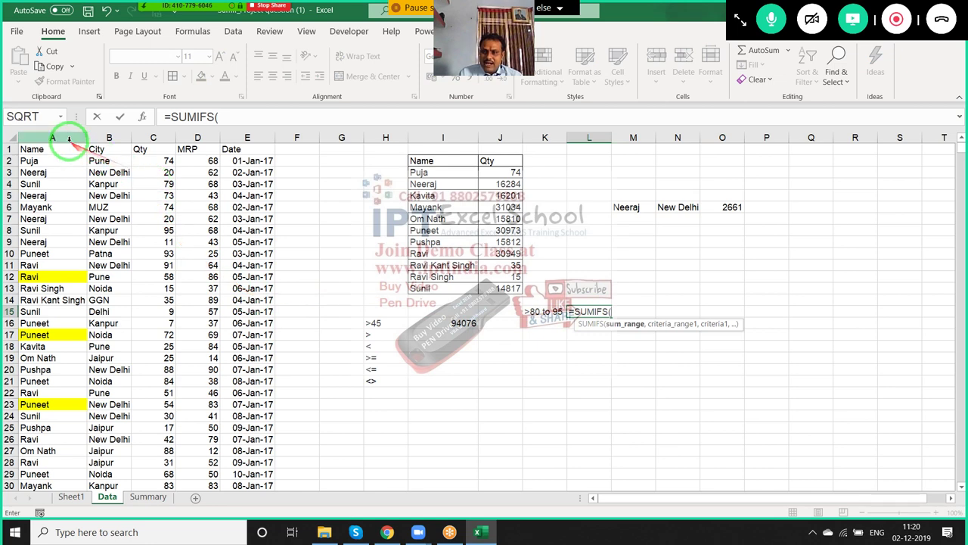
{"action": "left_click", "coordinate": [153, 138]}
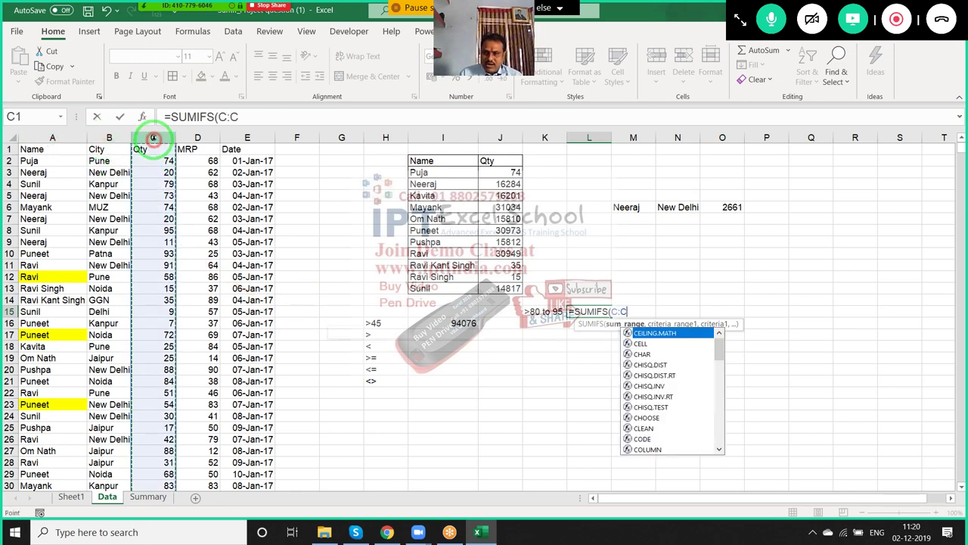
{"action": "type", "text": ","}
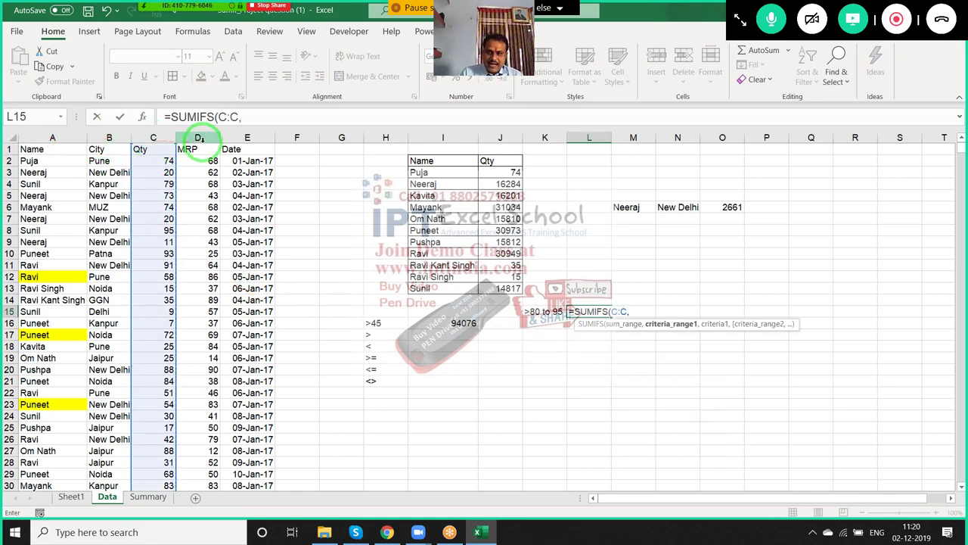
{"action": "left_click", "coordinate": [199, 138]}
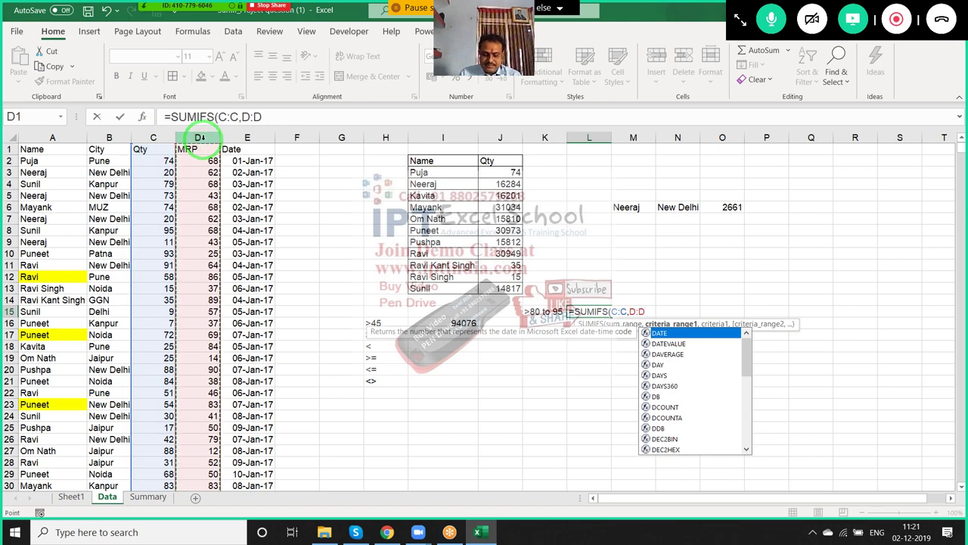
{"action": "type", "text": ","}
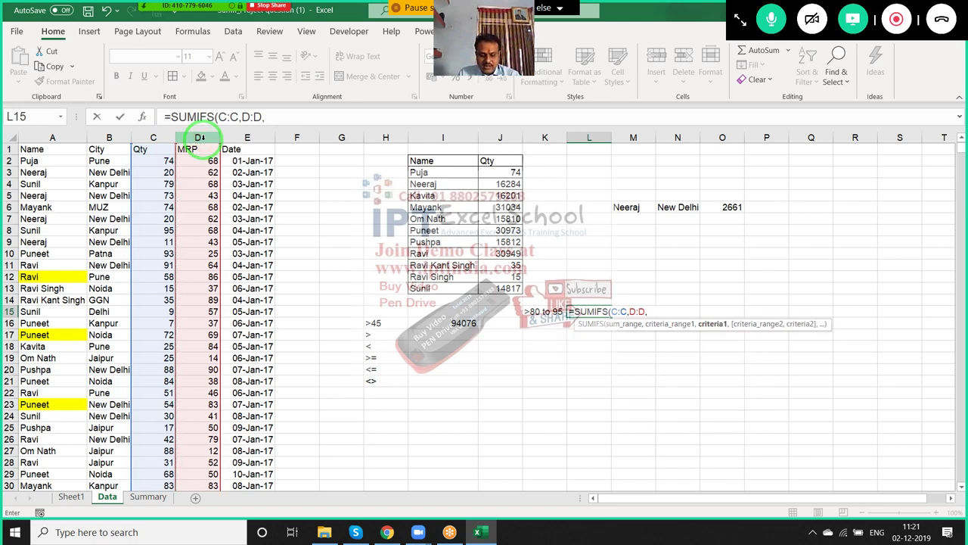
{"action": "type", "text": "\">"}
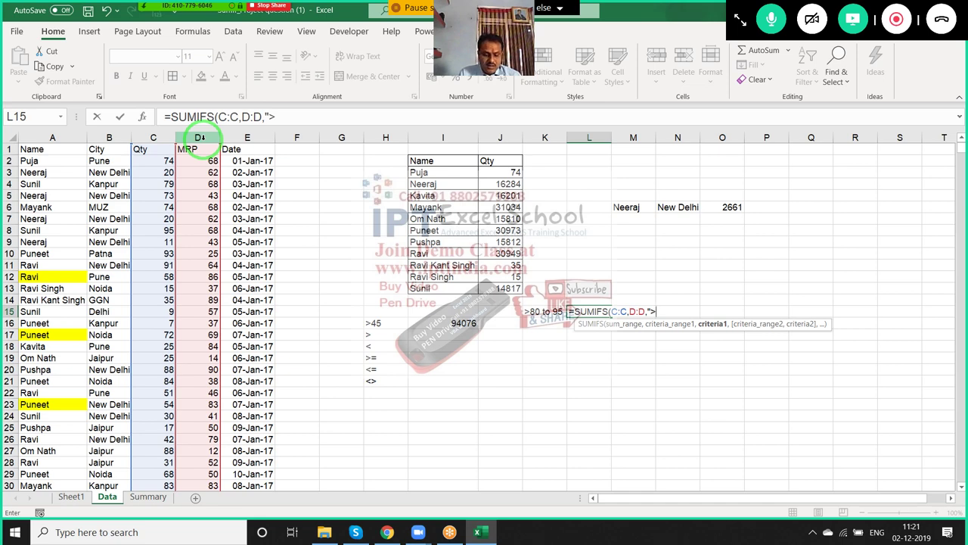
{"action": "type", "text": "=45\""}
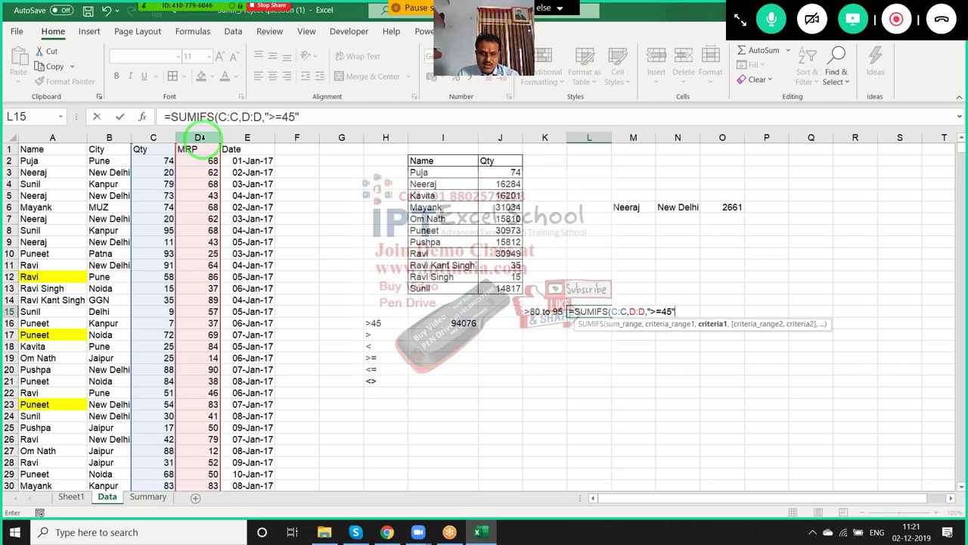
{"action": "type", "text": ","}
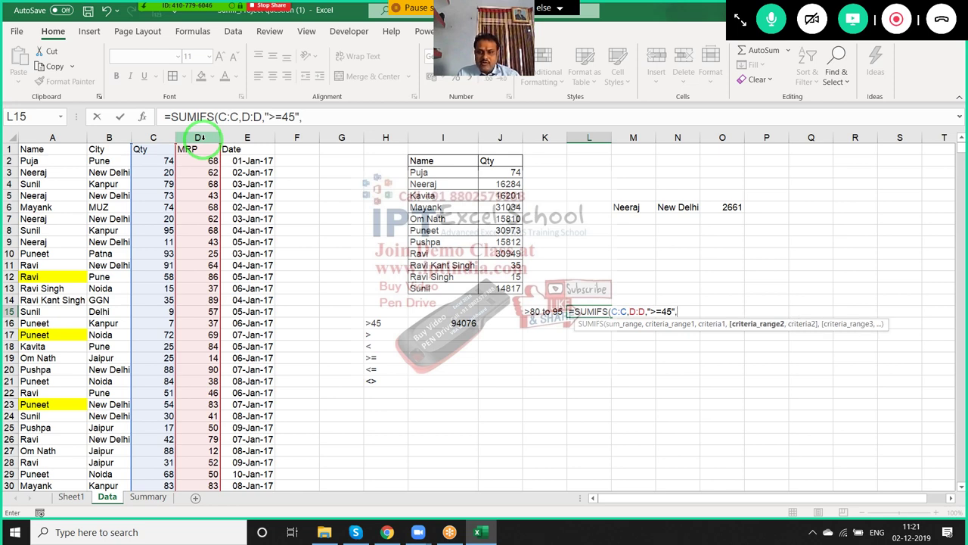
{"action": "left_click", "coordinate": [153, 136]}
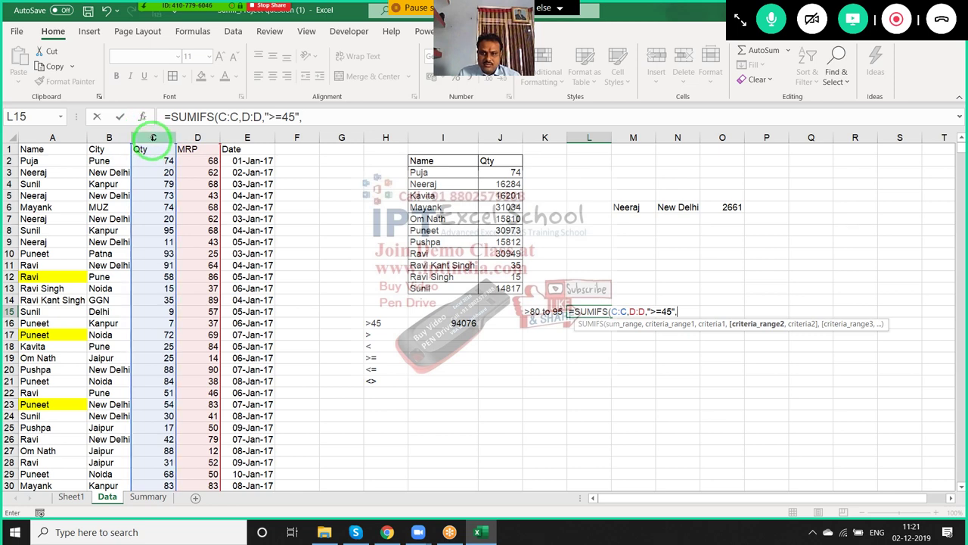
{"action": "left_click", "coordinate": [153, 137]}
{"action": "type", "text": ",\"<=95"}
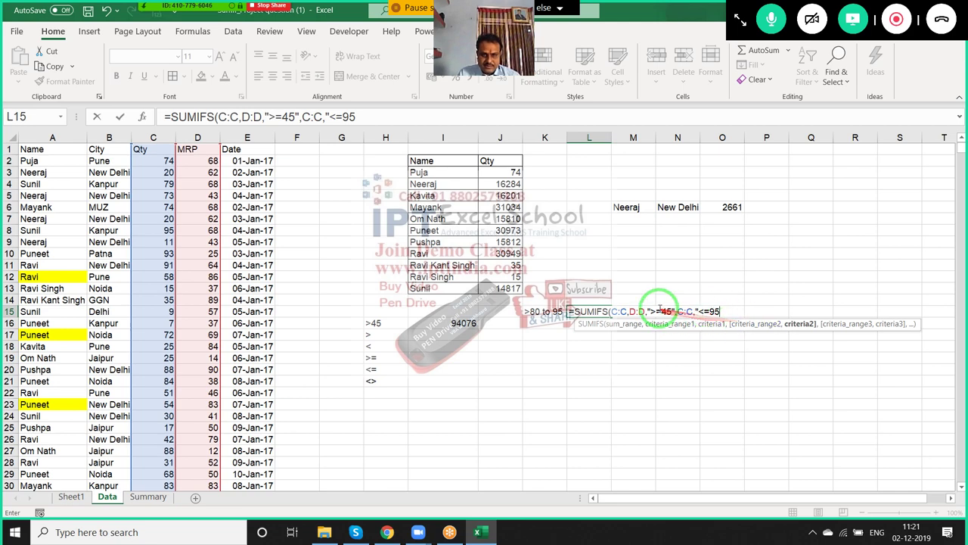
Change the first criterion from 45 to 80 and switch the second range to column D.
{"action": "double_click", "coordinate": [666, 311]}
{"action": "type", "text": "80"}
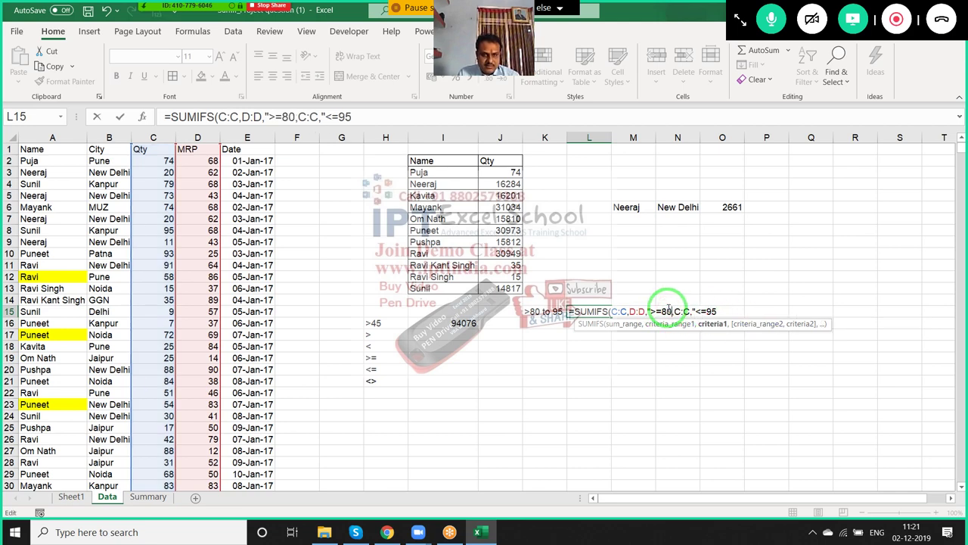
{"action": "type", "text": "\""}
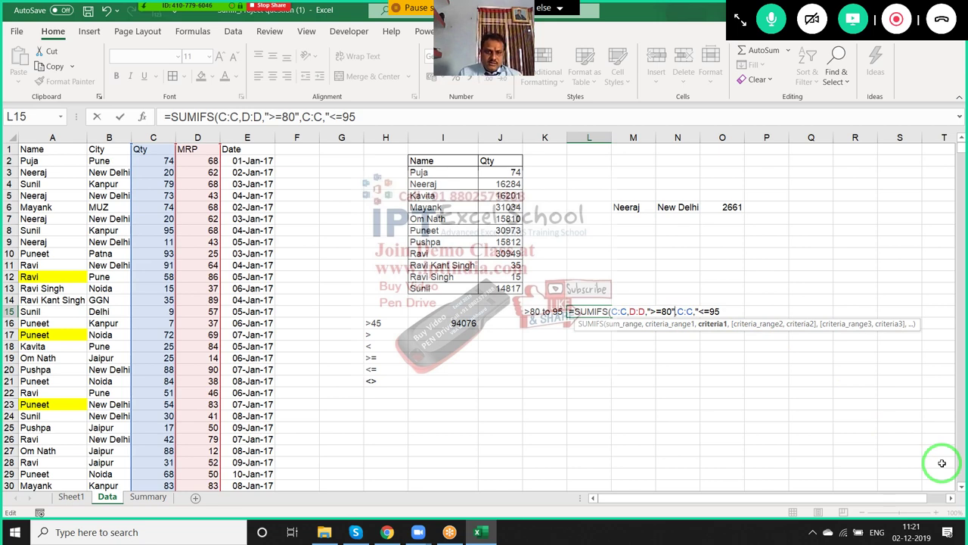
{"action": "left_click", "coordinate": [677, 310]}
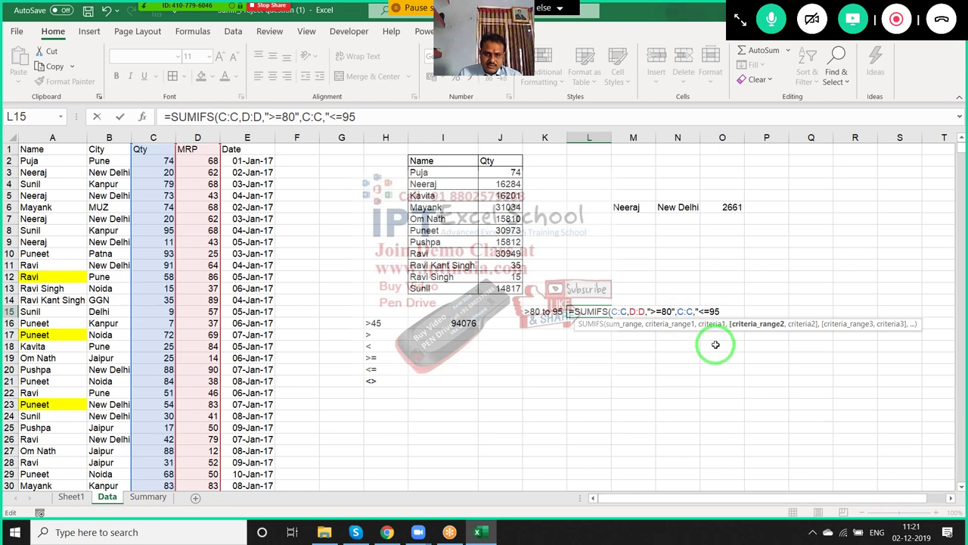
{"action": "key", "text": "Delete"}
{"action": "type", "text": "d"}
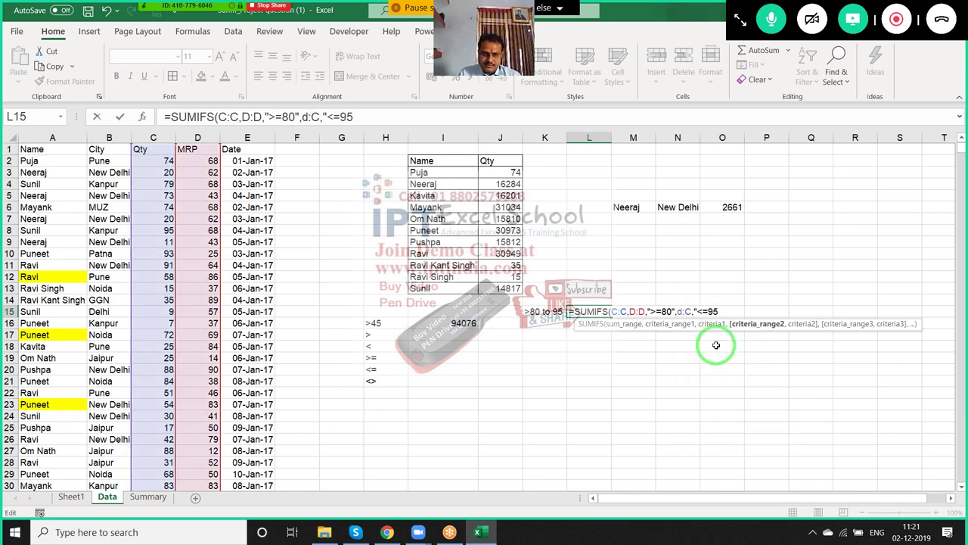
{"action": "key", "text": "Delete"}
Fix the L15 formula to =SUMIFS(C:C,D:D,">=80",D:D,"<=95") by removing the duplicate comma.
{"action": "type", "text": "d"}
{"action": "key", "text": "Return"}
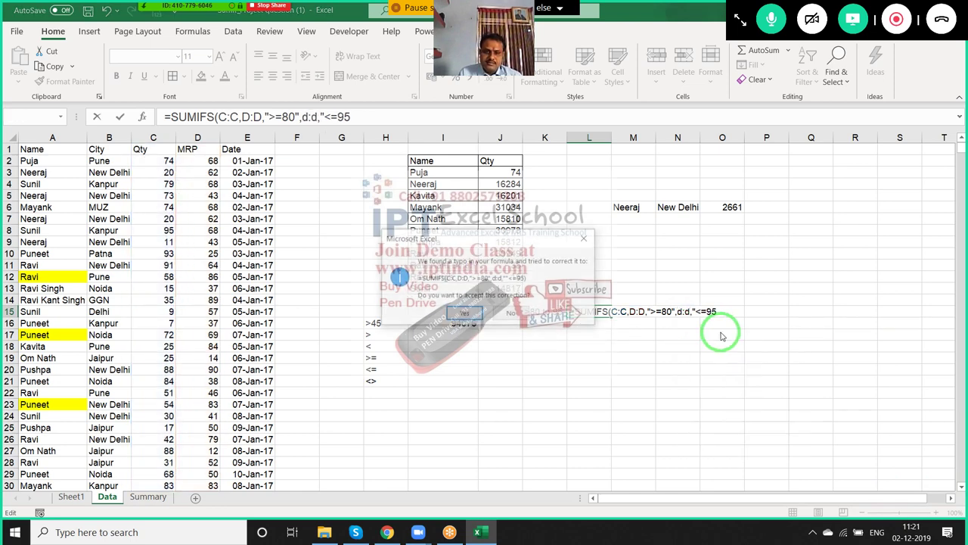
{"action": "key", "text": "Return"}
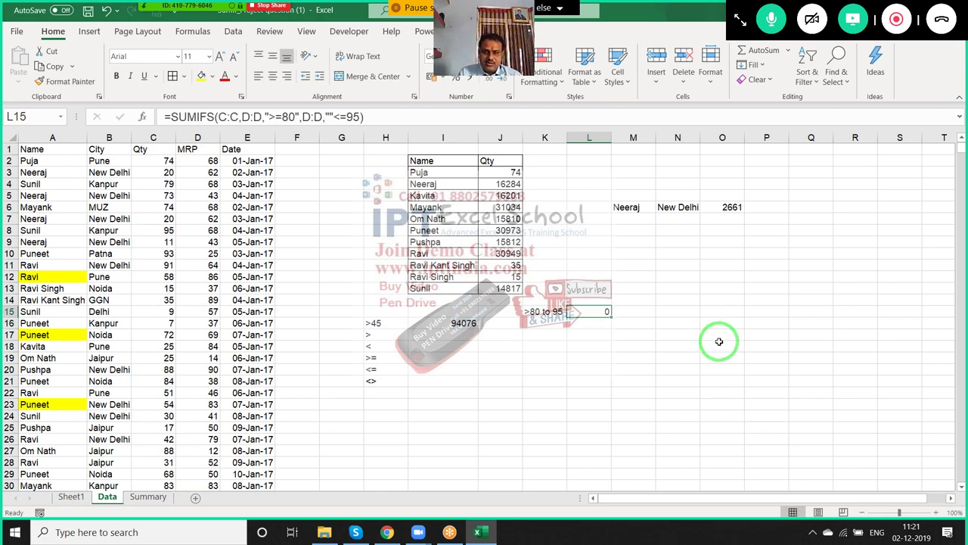
{"action": "left_click", "coordinate": [312, 117]}
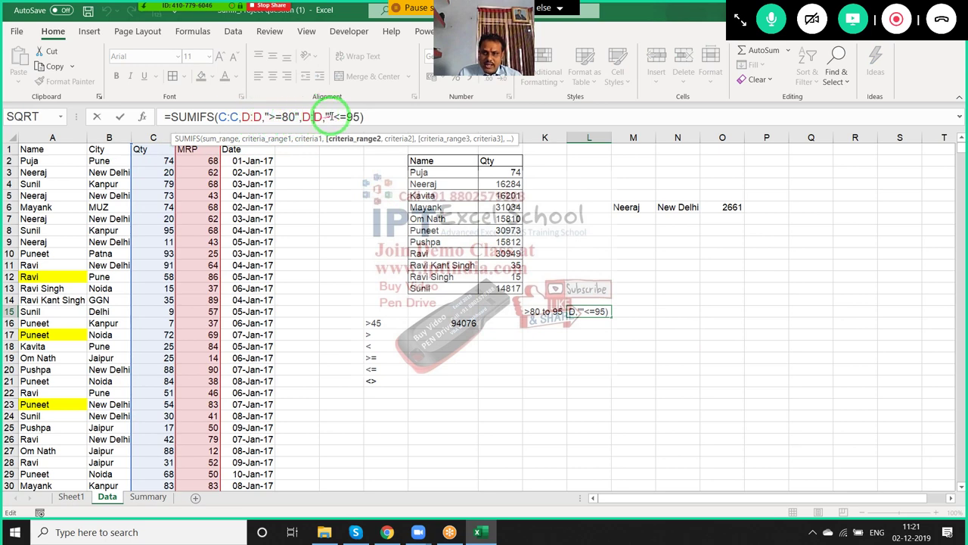
{"action": "left_click", "coordinate": [331, 115]}
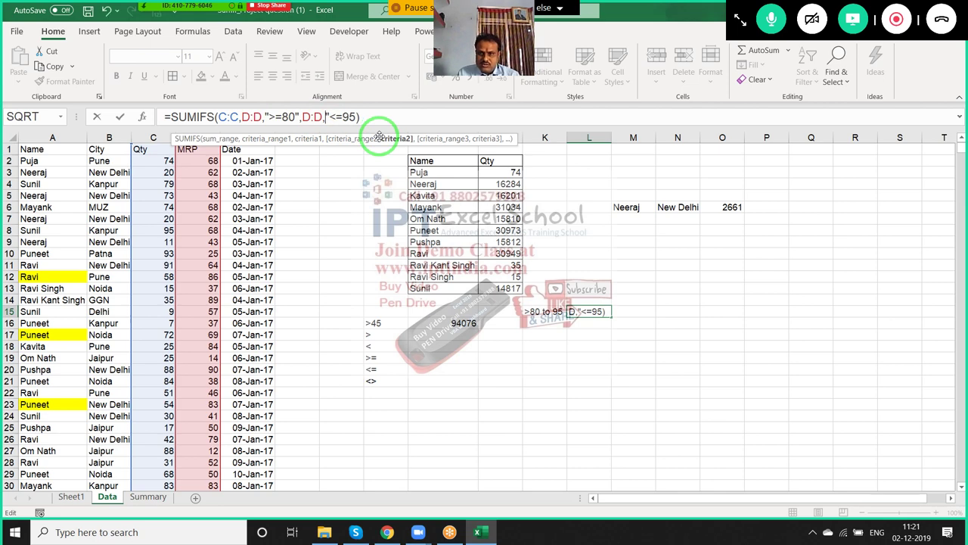
{"action": "type", "text": ","}
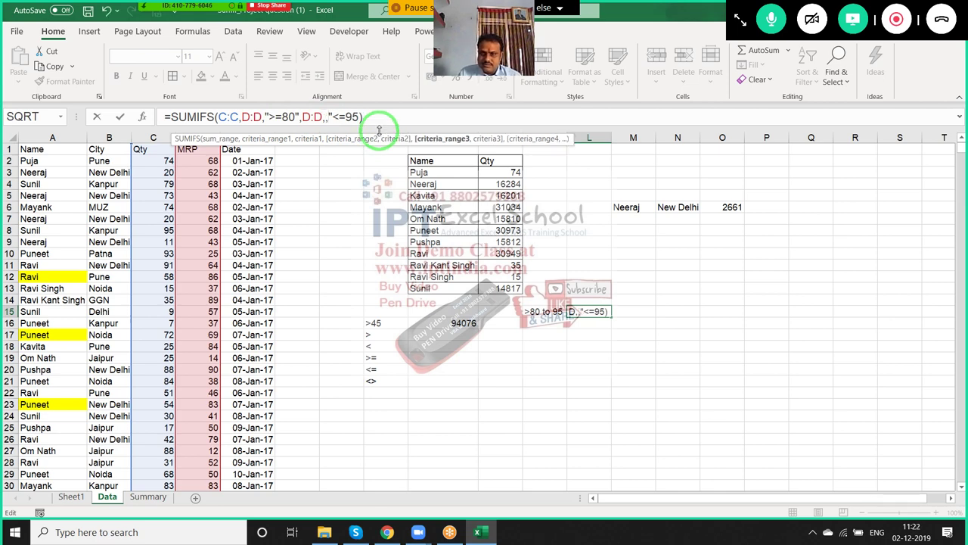
{"action": "left_click", "coordinate": [360, 118]}
{"action": "type", "text": "\""}
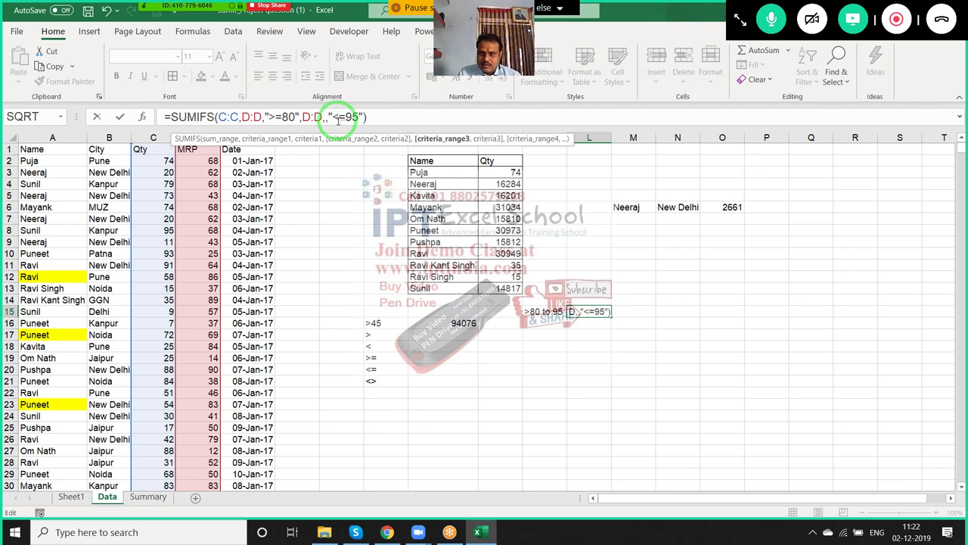
{"action": "left_click", "coordinate": [326, 117]}
{"action": "key", "text": "BackSpace"}
{"action": "key", "text": "ctrl+Return"}
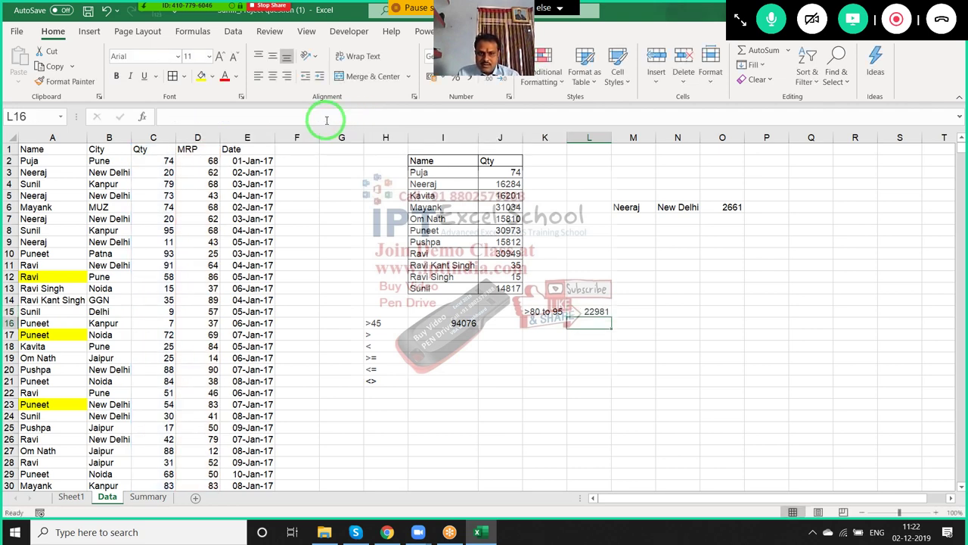
Review the L15 result of 22981, leaving the formula unchanged.
{"action": "key", "text": "ctrl+Up"}
{"action": "left_click", "coordinate": [583, 309]}
{"action": "double_click", "coordinate": [583, 309]}
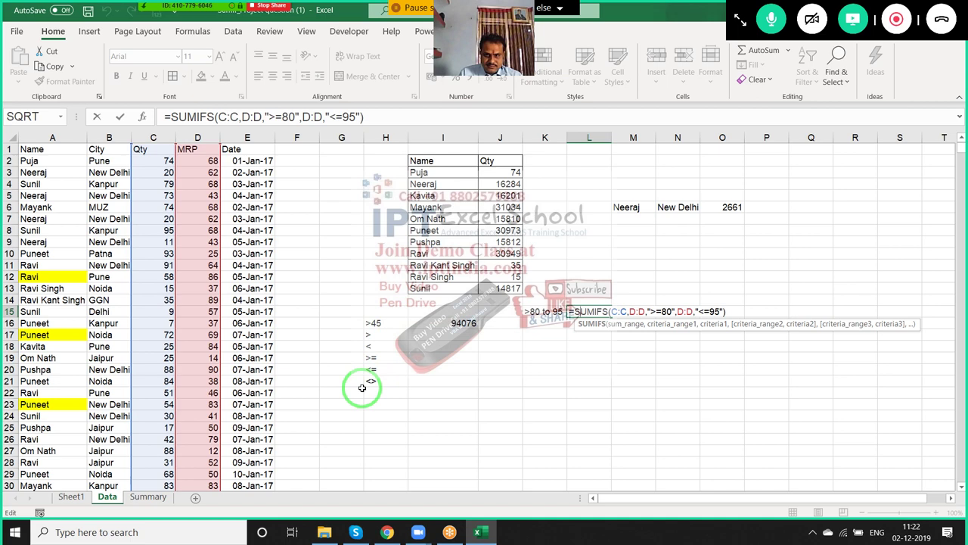
{"action": "key", "text": "Return"}
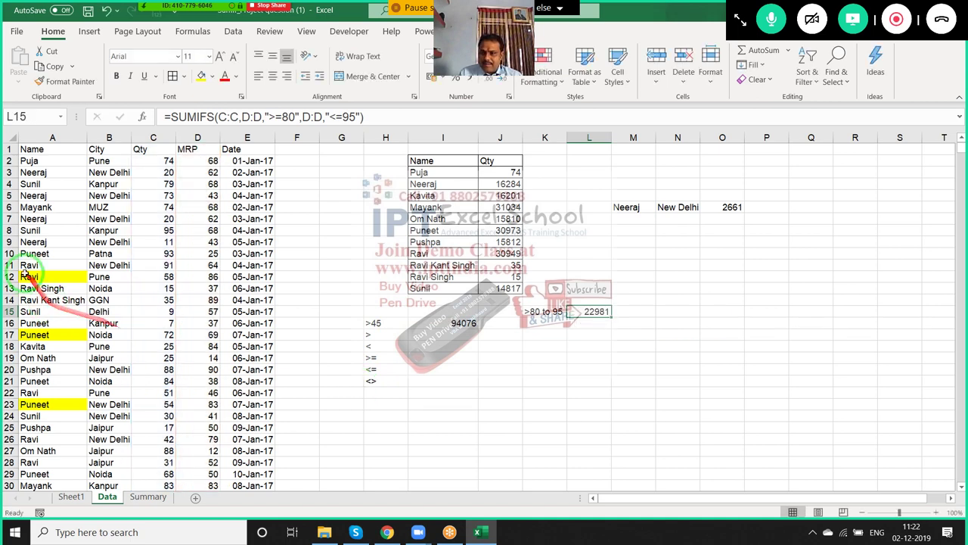
{"action": "left_click", "coordinate": [25, 277]}
Enter the name Ravi in H23.
{"action": "left_click", "coordinate": [29, 288]}
{"action": "left_click", "coordinate": [389, 405]}
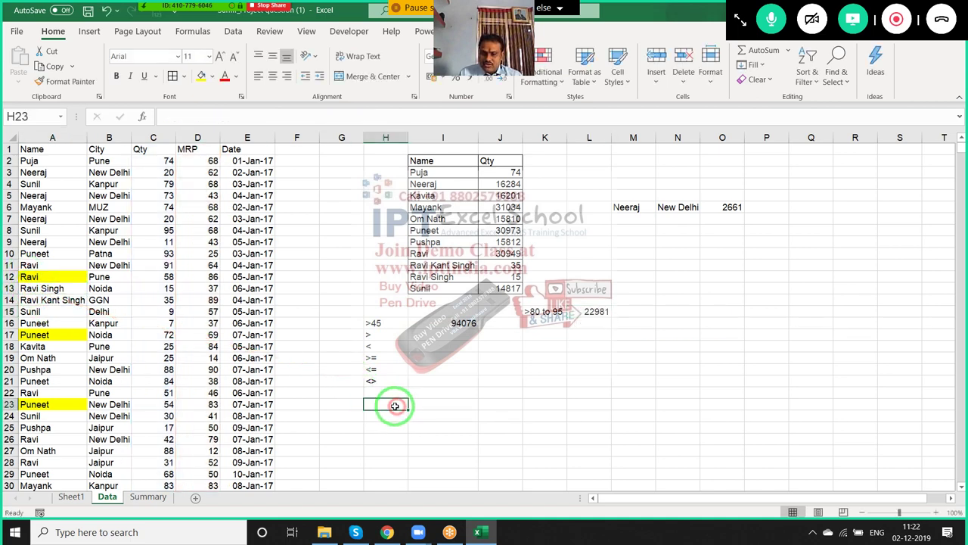
{"action": "type", "text": "Ravi"}
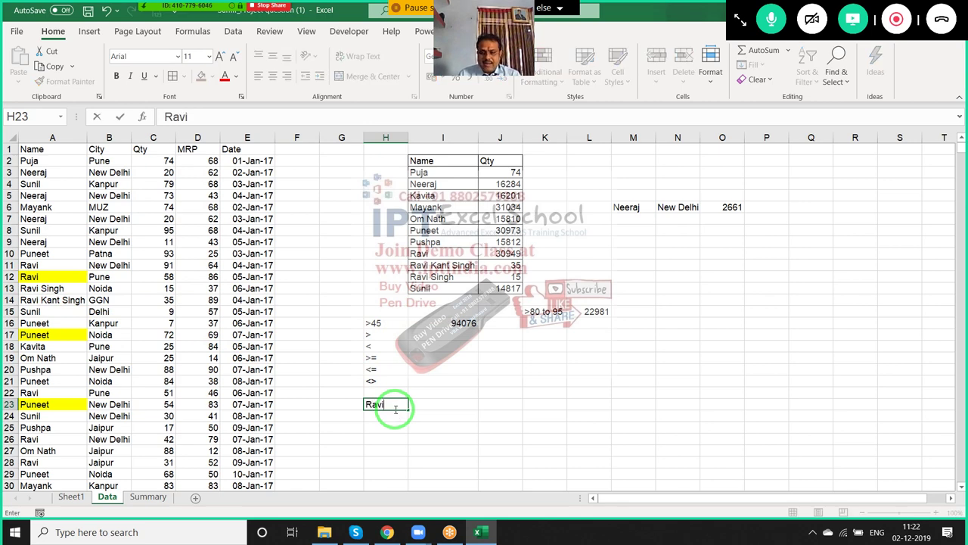
{"action": "key", "text": "Return"}
{"action": "key", "text": "Up"}
{"action": "key", "text": "Right"}
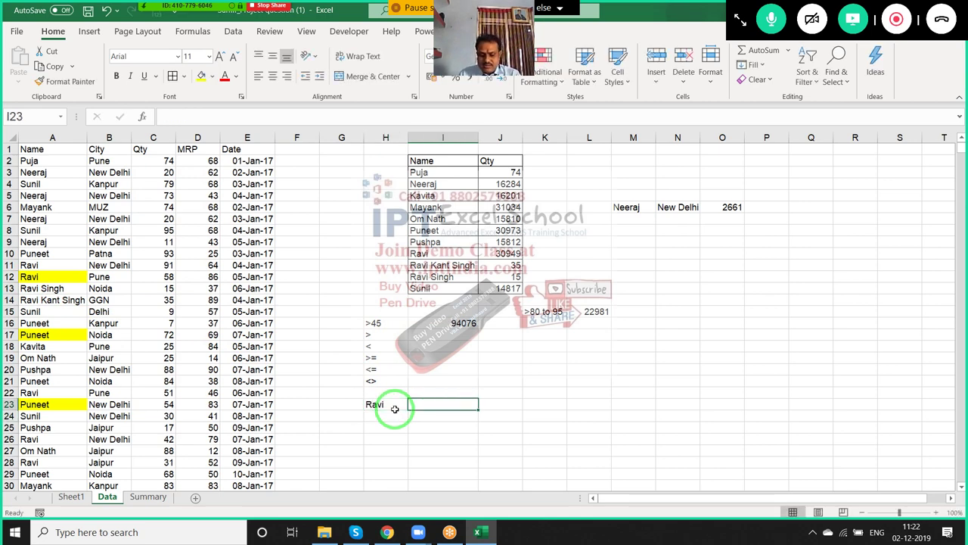
Start a SUMIF in I23 over the whole of column A, clearing a stray-character error.
{"action": "type", "text": "=sum"}
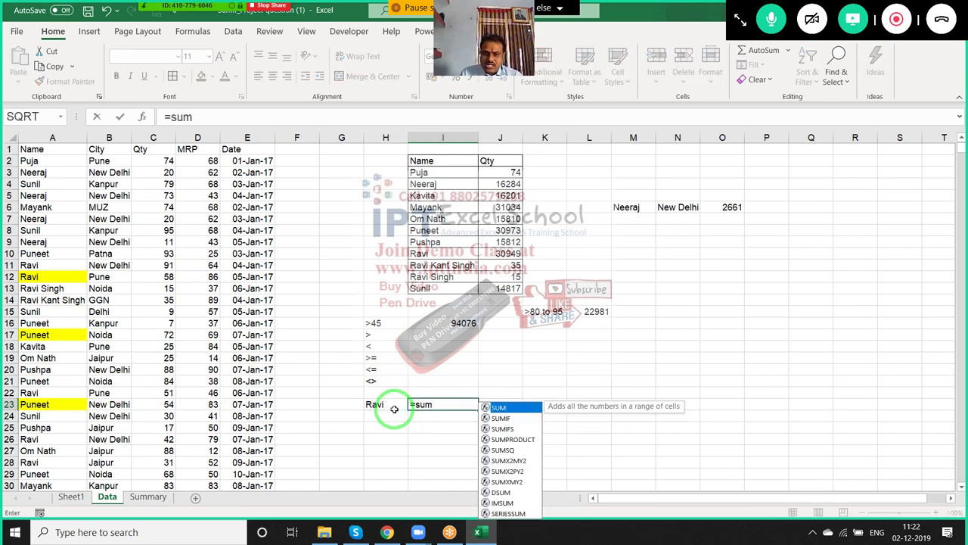
{"action": "key", "text": "Down"}
{"action": "key", "text": "Tab"}
{"action": "key", "text": "Left"}
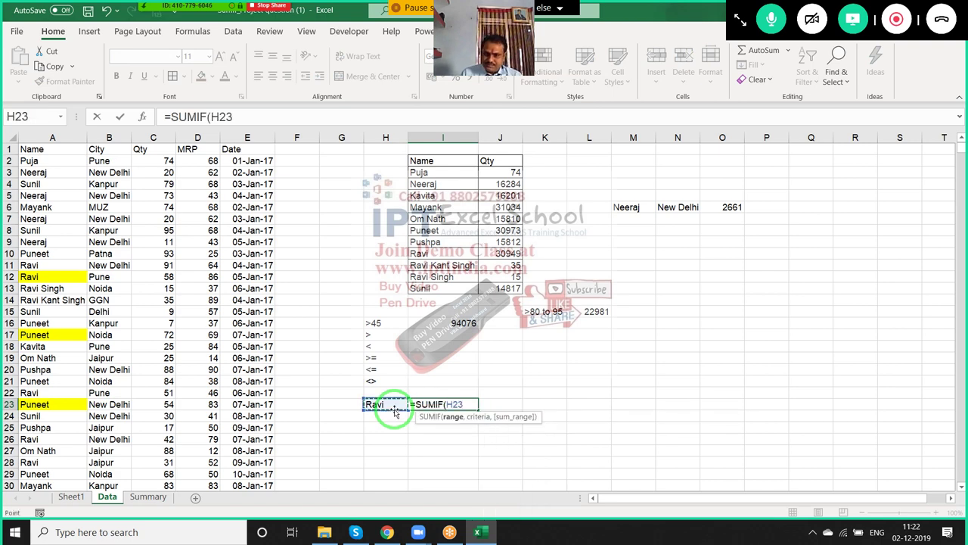
{"action": "key", "text": "Left"}
{"action": "key", "text": "Left"}
{"action": "key", "text": "Left"}
{"action": "key", "text": "Left"}
{"action": "key", "text": "Left"}
{"action": "key", "text": "Left"}
{"action": "key", "text": "Left"}
{"action": "key", "text": "ctrl+space"}
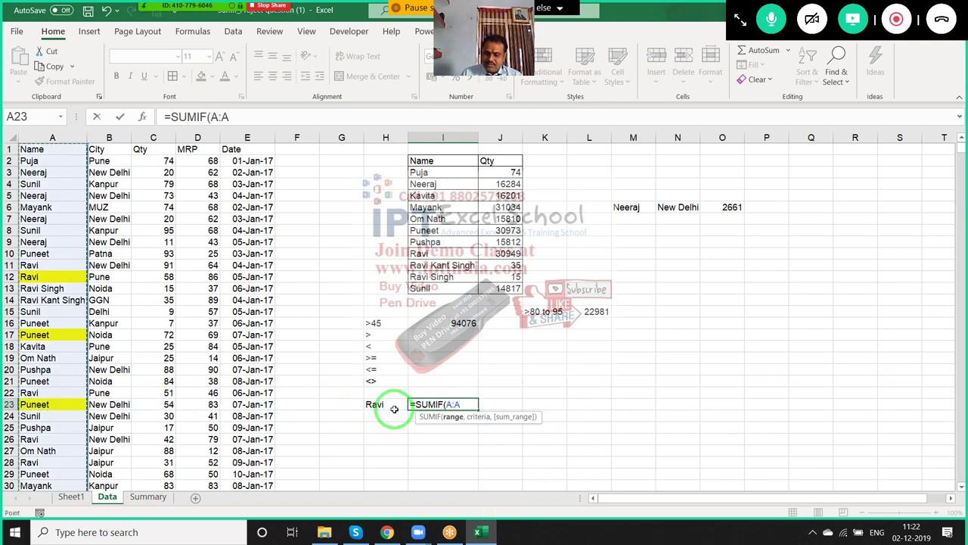
{"action": "type", "text": "v"}
{"action": "key", "text": "Return"}
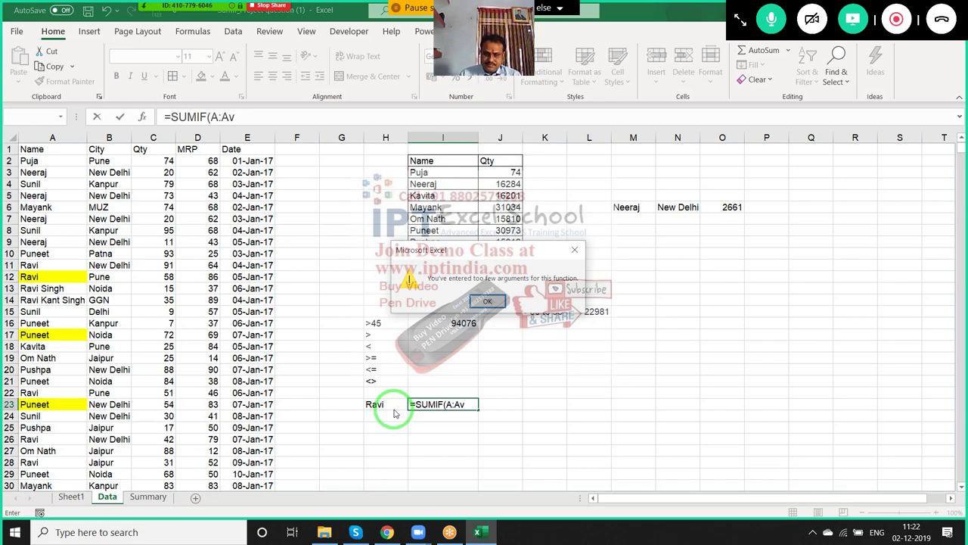
{"action": "key", "text": "Return"}
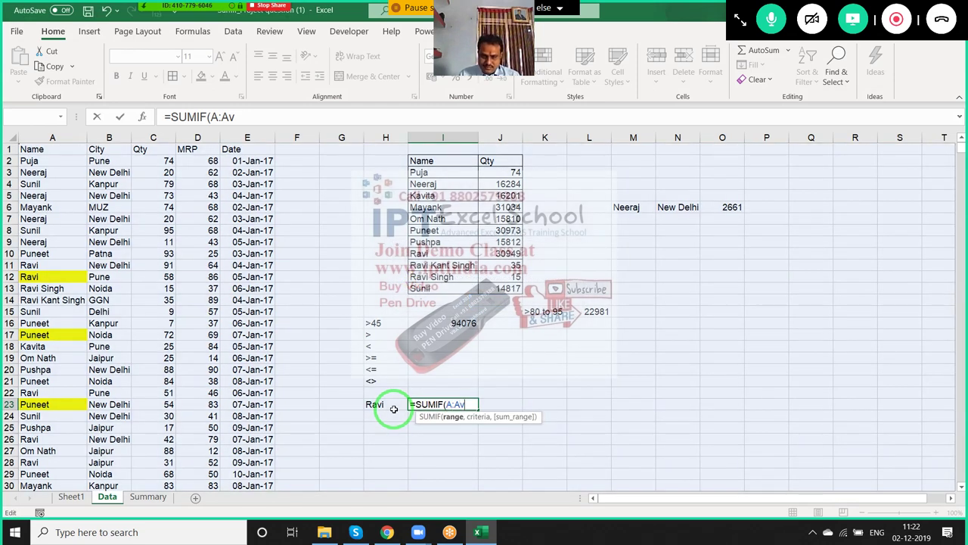
{"action": "key", "text": "BackSpace"}
Finish =SUMIF(A:A,H23,C:C) in I23, returning 30949.
{"action": "type", "text": ","}
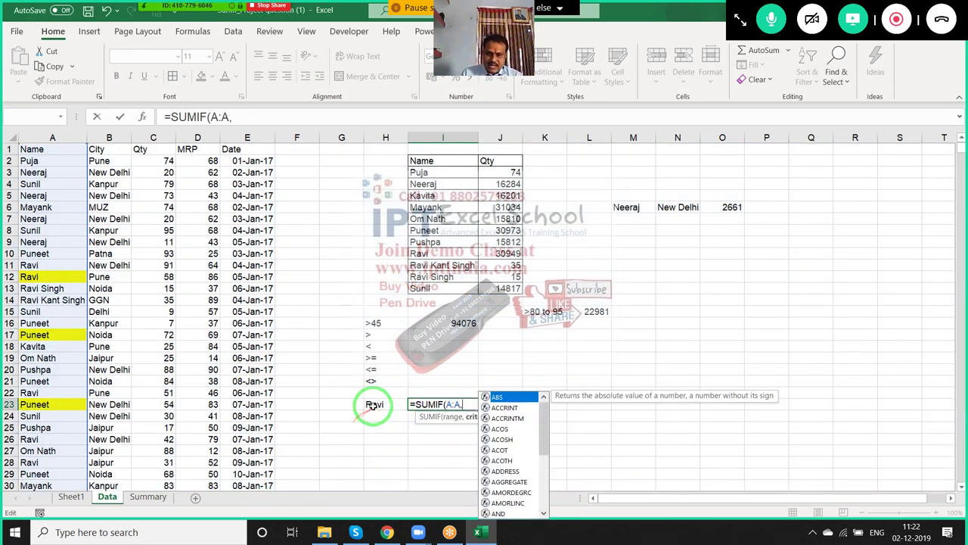
{"action": "left_click", "coordinate": [374, 404]}
{"action": "type", "text": ","}
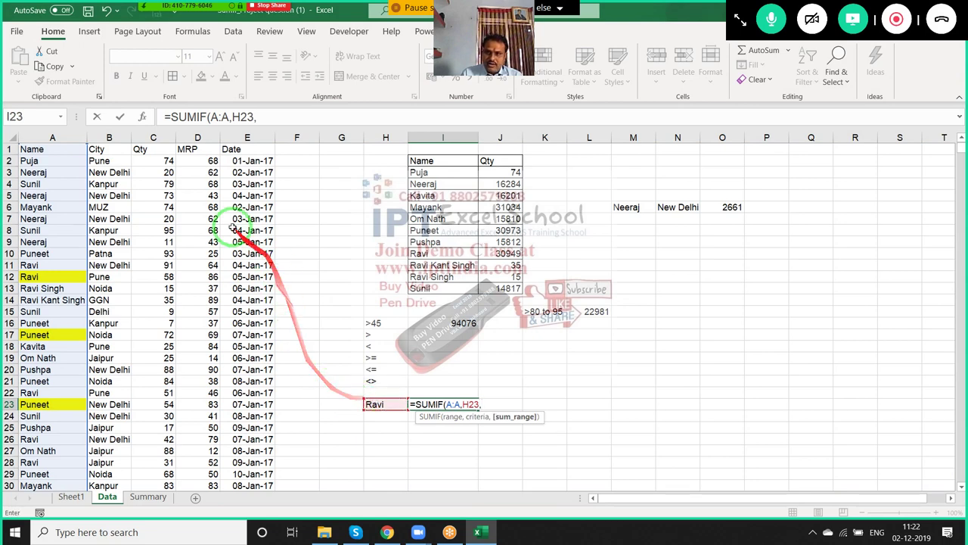
{"action": "left_click", "coordinate": [152, 138]}
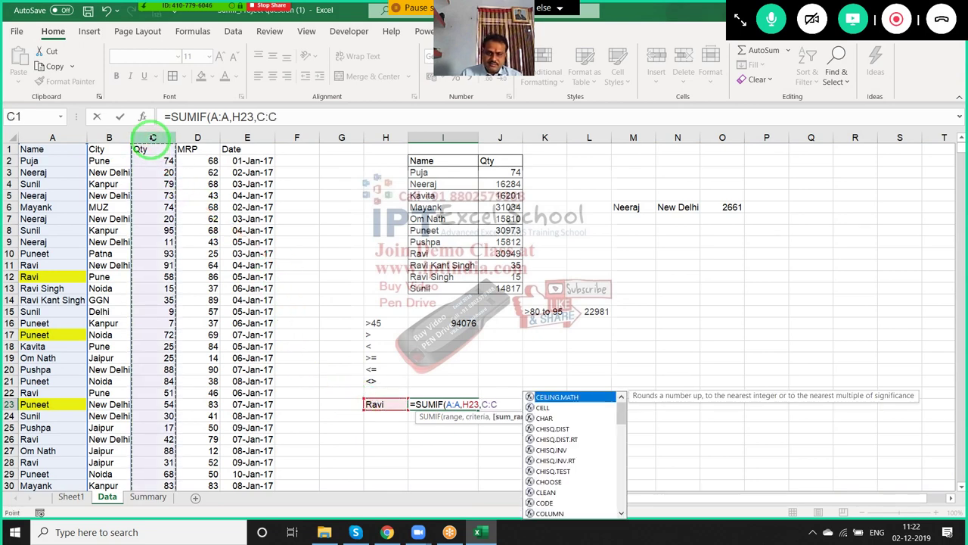
{"action": "key", "text": "Return"}
{"action": "left_click", "coordinate": [434, 404]}
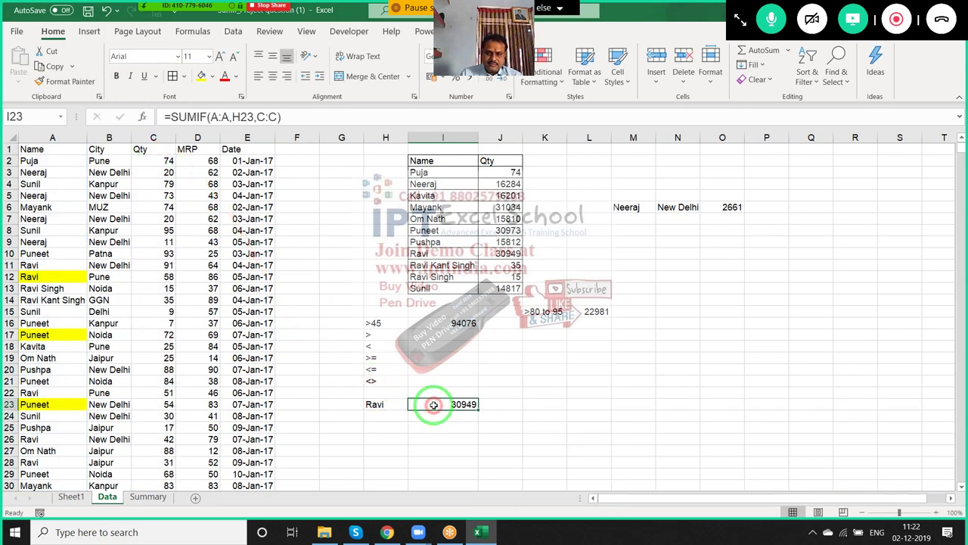
Try *Ravi* as the H23 criterion, then revert it to plain Ravi.
{"action": "double_click", "coordinate": [370, 403]}
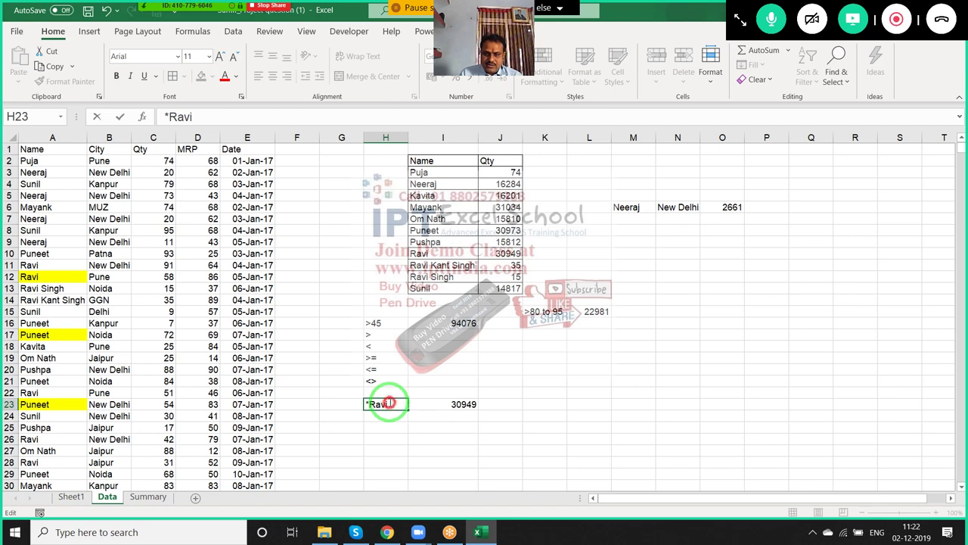
{"action": "key", "text": "Return"}
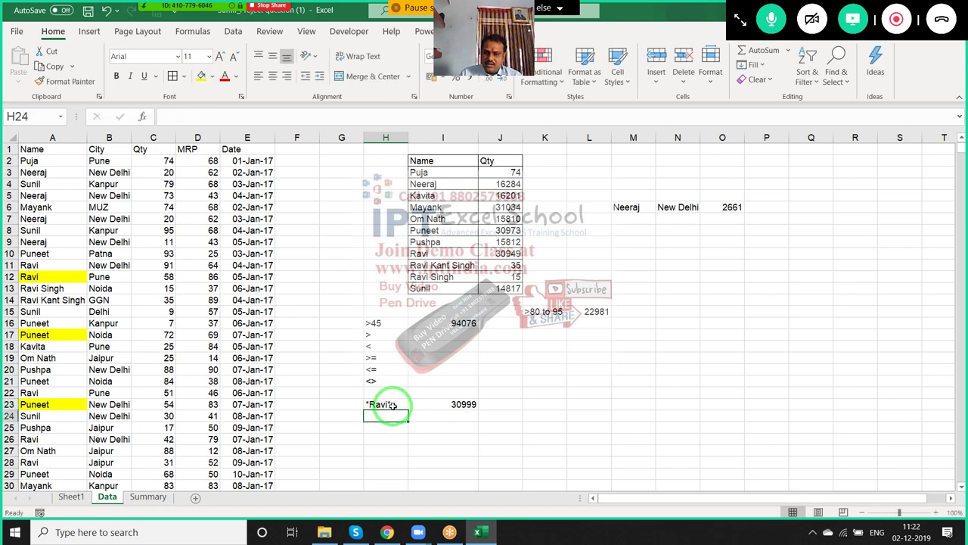
{"action": "left_click", "coordinate": [391, 404]}
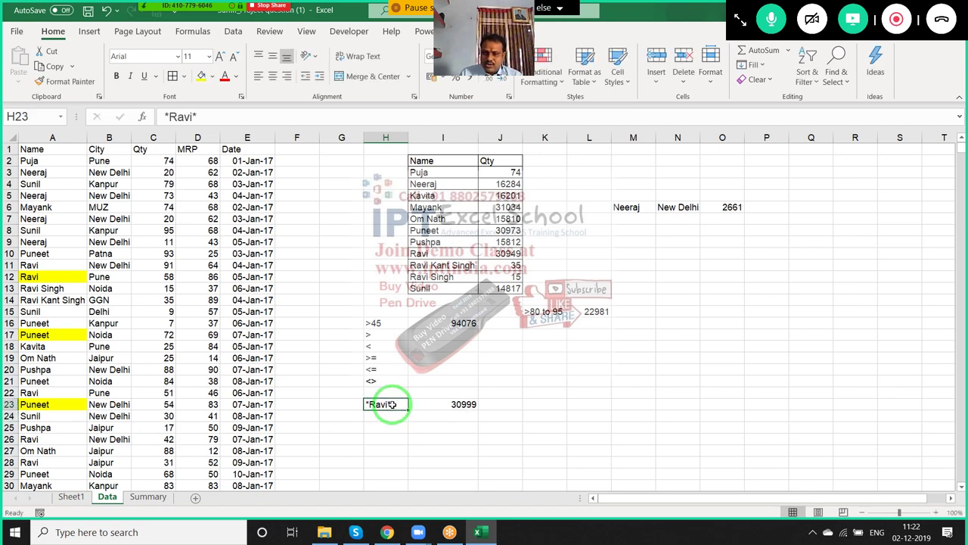
{"action": "left_click", "coordinate": [255, 121]}
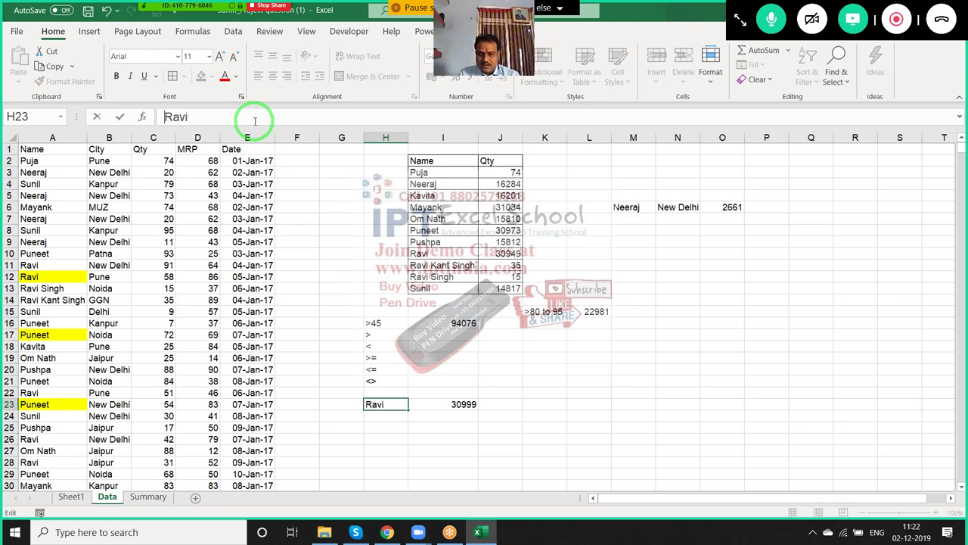
{"action": "key", "text": "Return"}
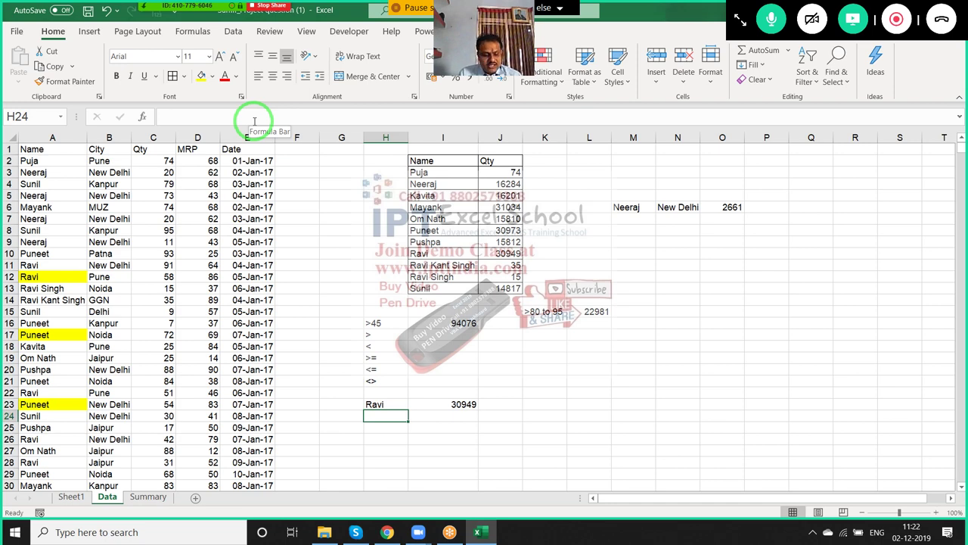
Enter wildcard criteria *Ravi in H24 and Ravi* in H25.
{"action": "type", "text": "*"}
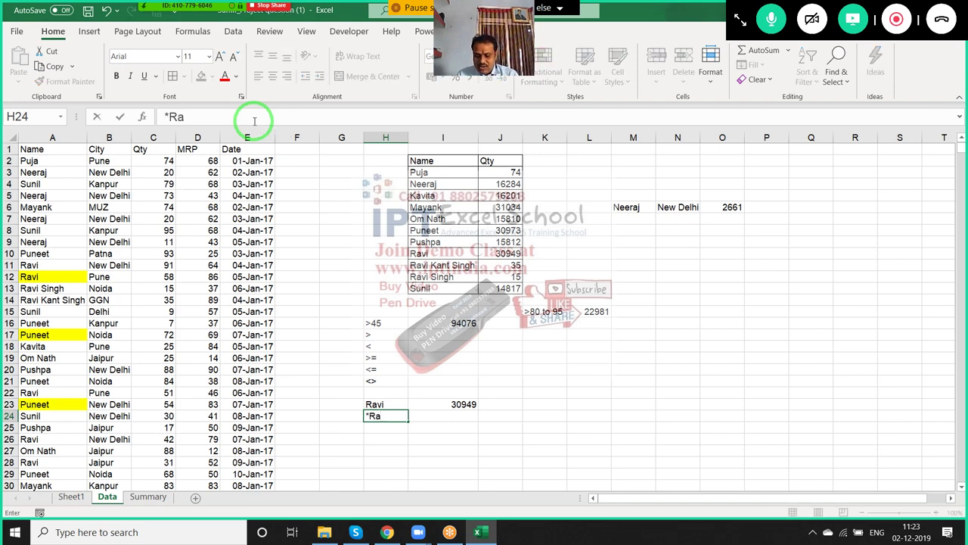
{"action": "key", "text": "Return"}
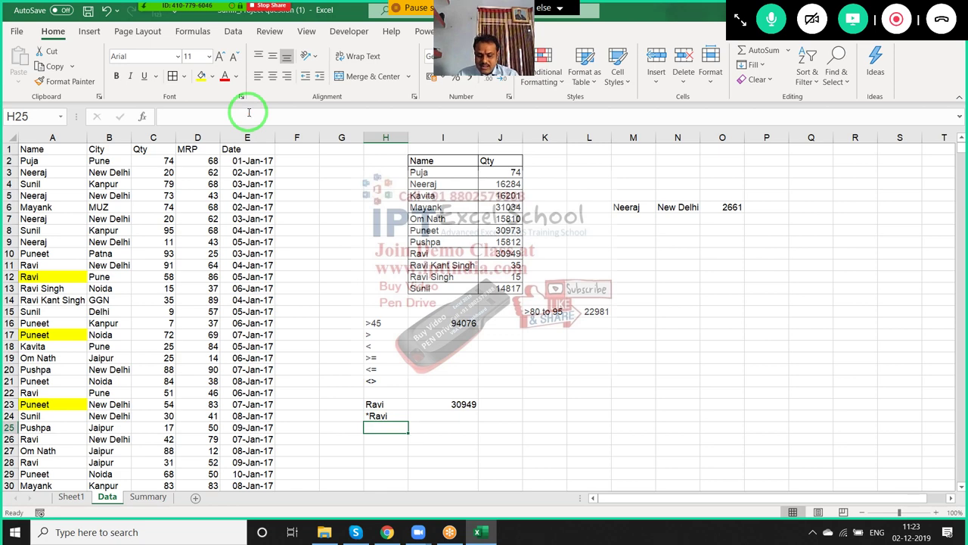
{"action": "type", "text": "Ravi*"}
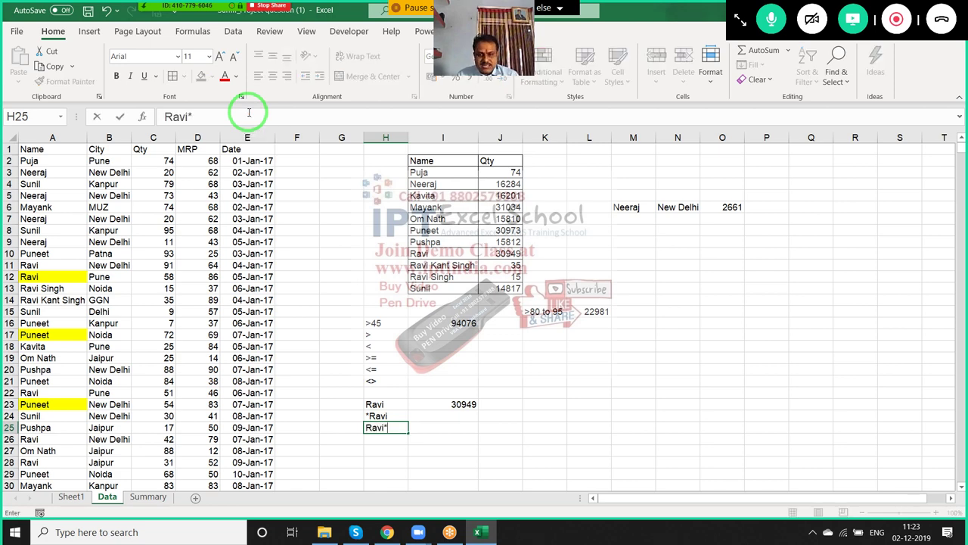
{"action": "key", "text": "Return"}
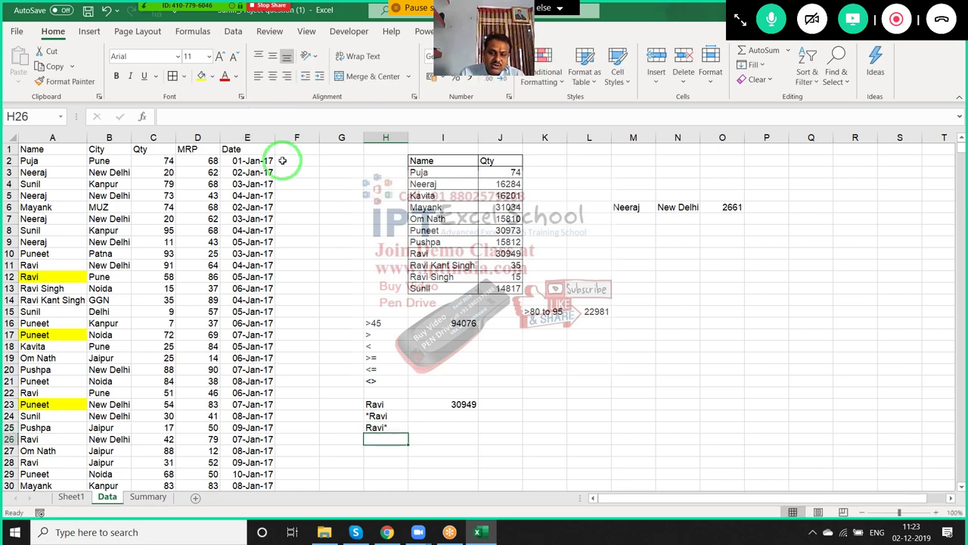
Set H23 to *Ravi* so I23 sums every Ravi name, 30999.
{"action": "double_click", "coordinate": [370, 402]}
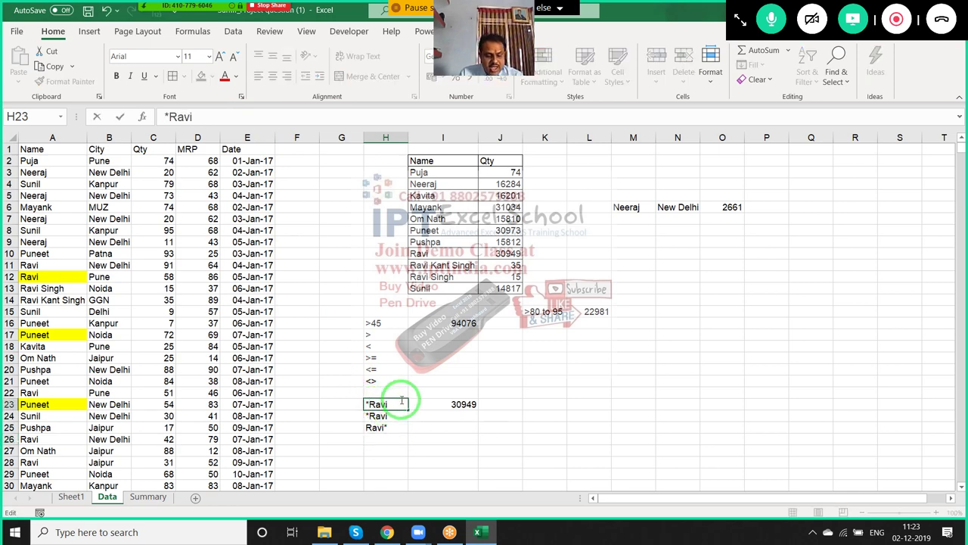
{"action": "key", "text": "Return"}
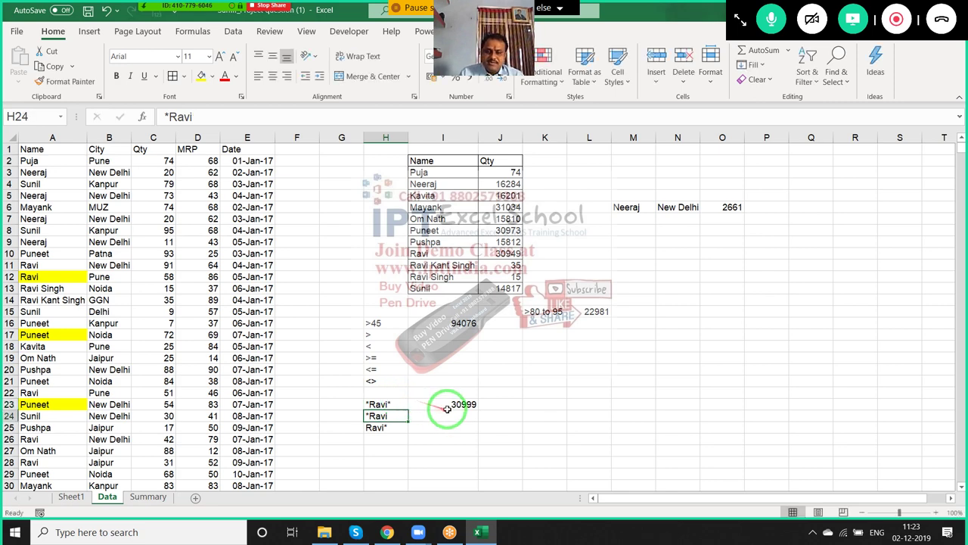
{"action": "left_click", "coordinate": [449, 405]}
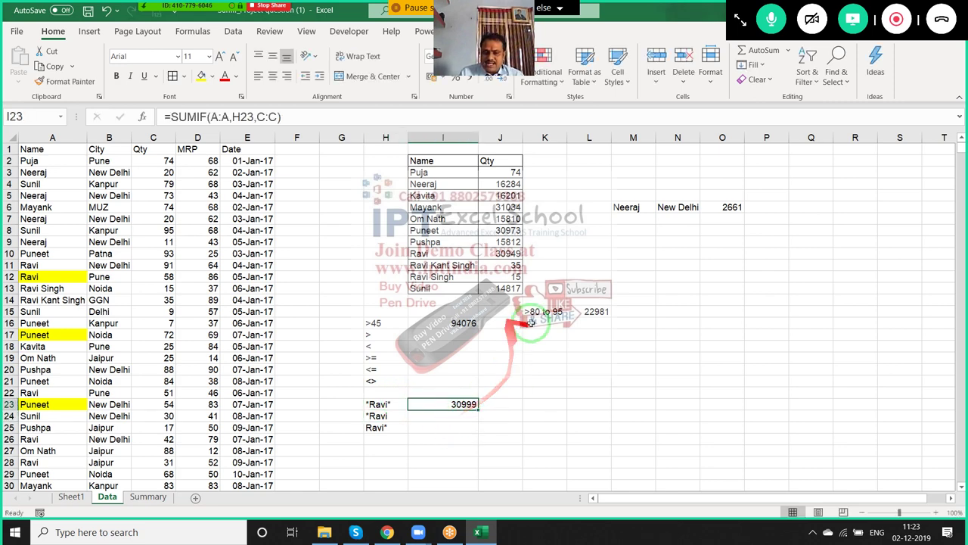
Enter =AVERAGEIF(A:A,I3,D:D) in K3, giving 68 for Puja.
{"action": "left_click", "coordinate": [547, 173]}
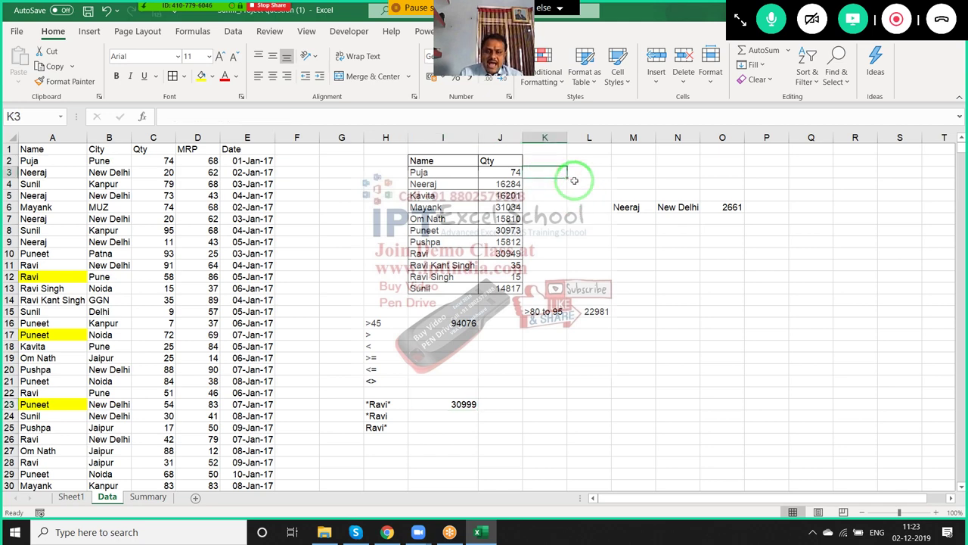
{"action": "type", "text": "=av"}
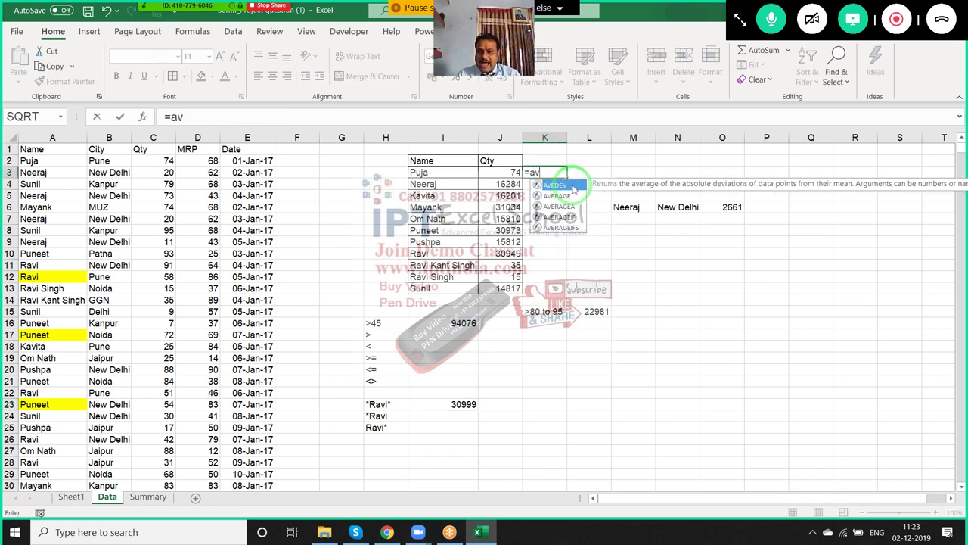
{"action": "key", "text": "Down"}
{"action": "key", "text": "Down"}
{"action": "key", "text": "Down"}
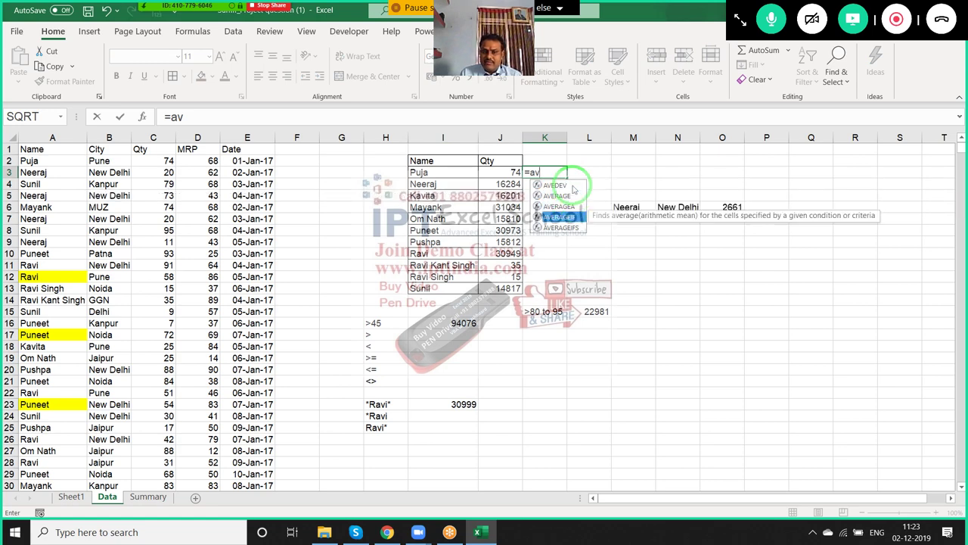
{"action": "key", "text": "Tab"}
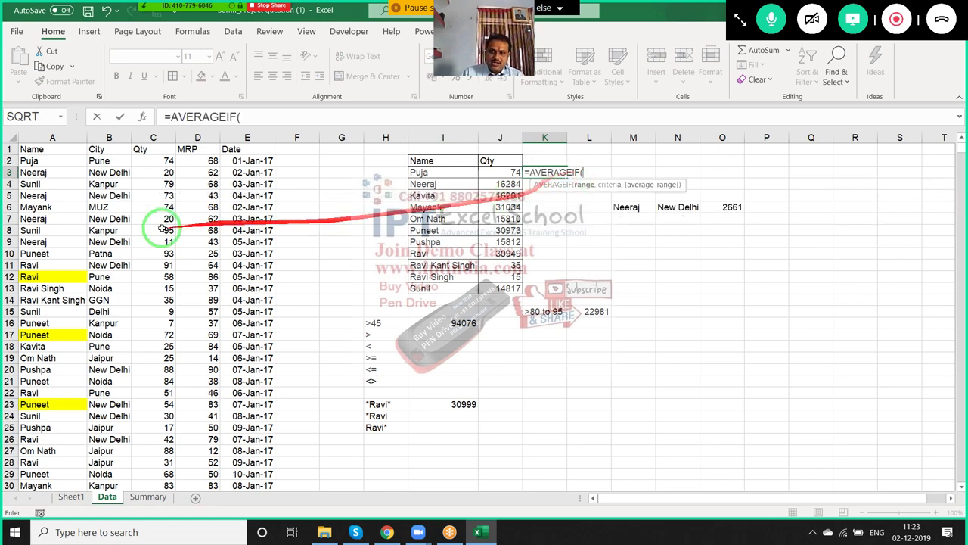
{"action": "left_click", "coordinate": [42, 145]}
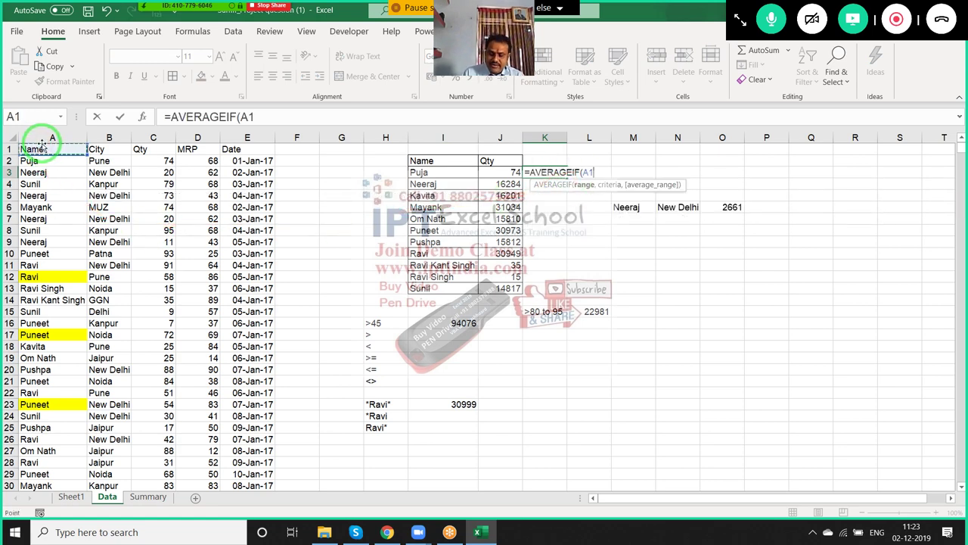
{"action": "left_click", "coordinate": [39, 137]}
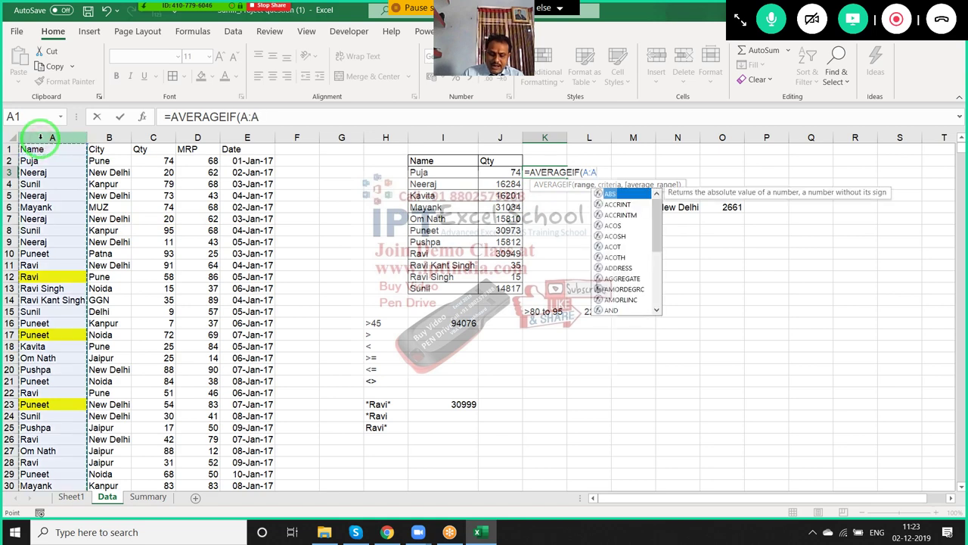
{"action": "type", "text": ","}
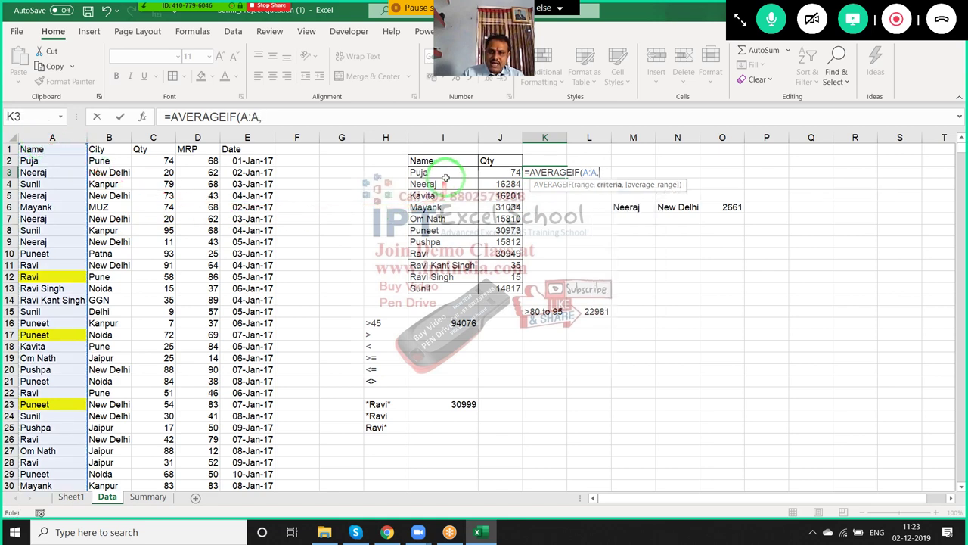
{"action": "left_click", "coordinate": [439, 173]}
{"action": "type", "text": ",D:D"}
{"action": "left_click", "coordinate": [199, 137]}
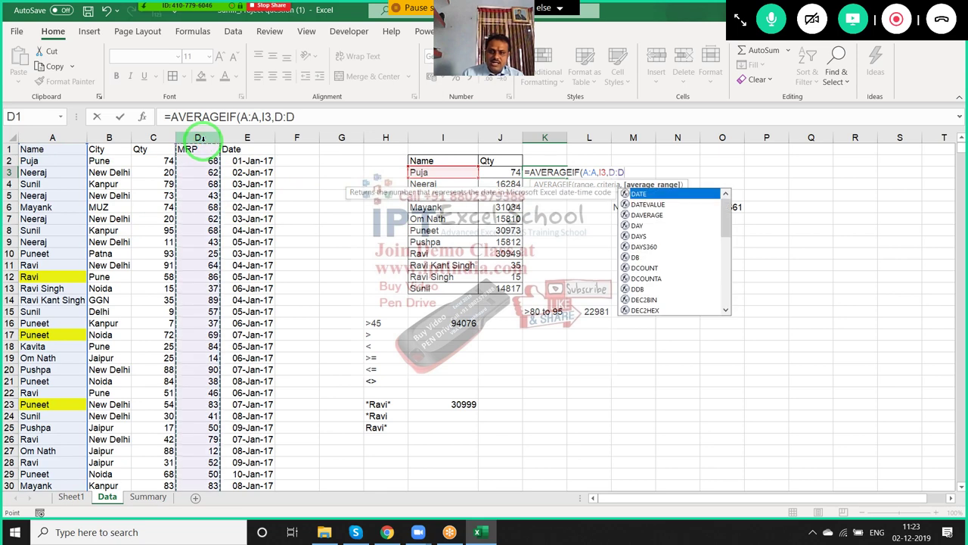
{"action": "key", "text": "Return"}
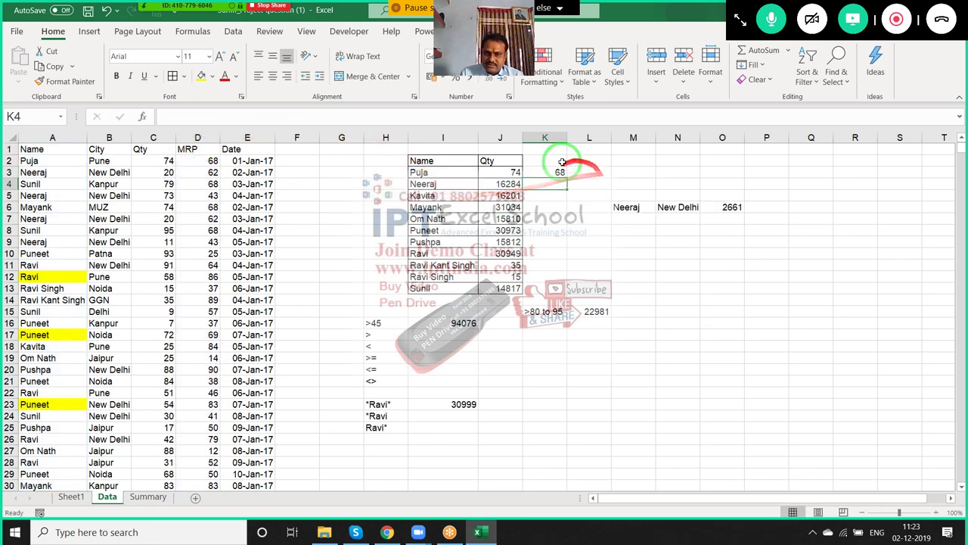
Fill the K3 average formula down through K13.
{"action": "left_click", "coordinate": [557, 168]}
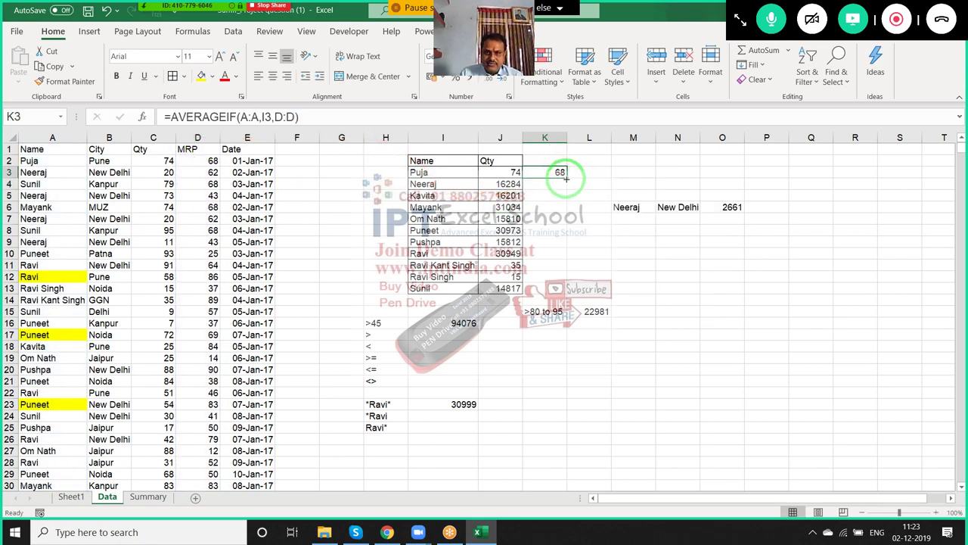
{"action": "double_click", "coordinate": [566, 179]}
{"action": "left_click", "coordinate": [756, 209]}
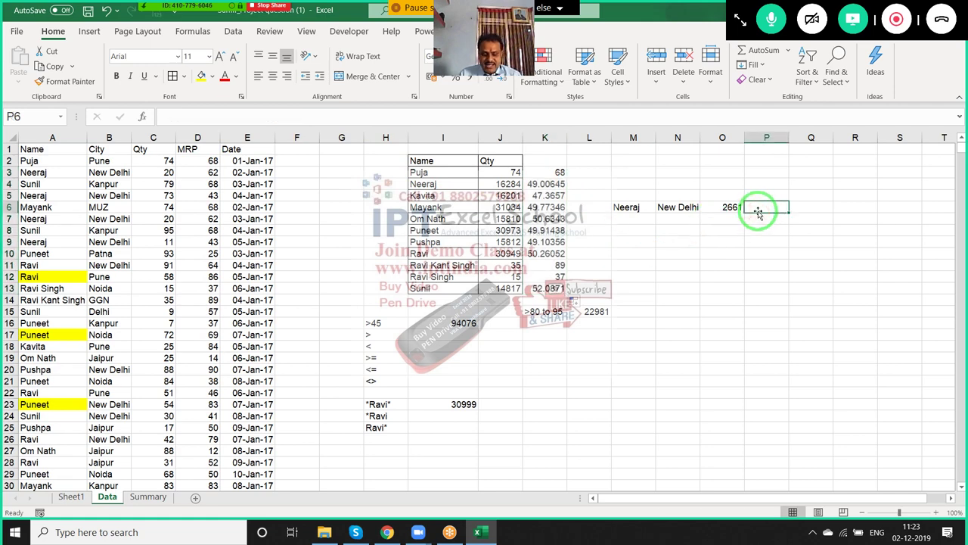
Start an AVERAGEIFS in P6 averaging the MRP column D.
{"action": "type", "text": "=av"}
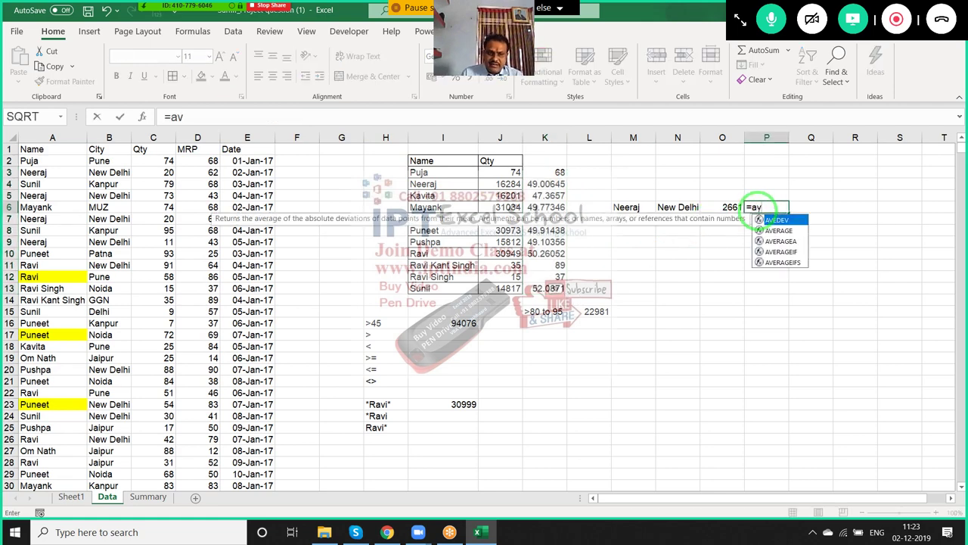
{"action": "key", "text": "Down"}
{"action": "key", "text": "Down"}
{"action": "key", "text": "Down"}
{"action": "key", "text": "Down"}
{"action": "key", "text": "Tab"}
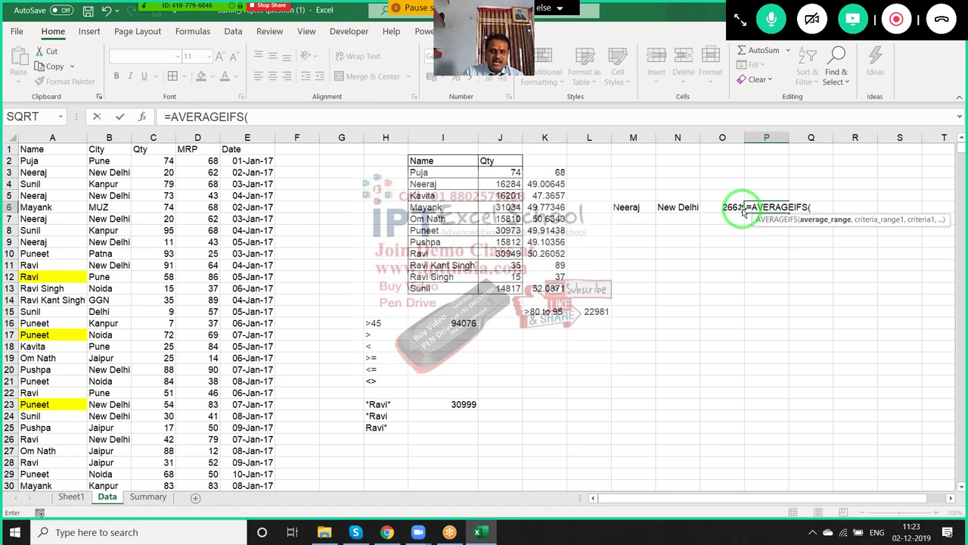
{"action": "left_click", "coordinate": [31, 138]}
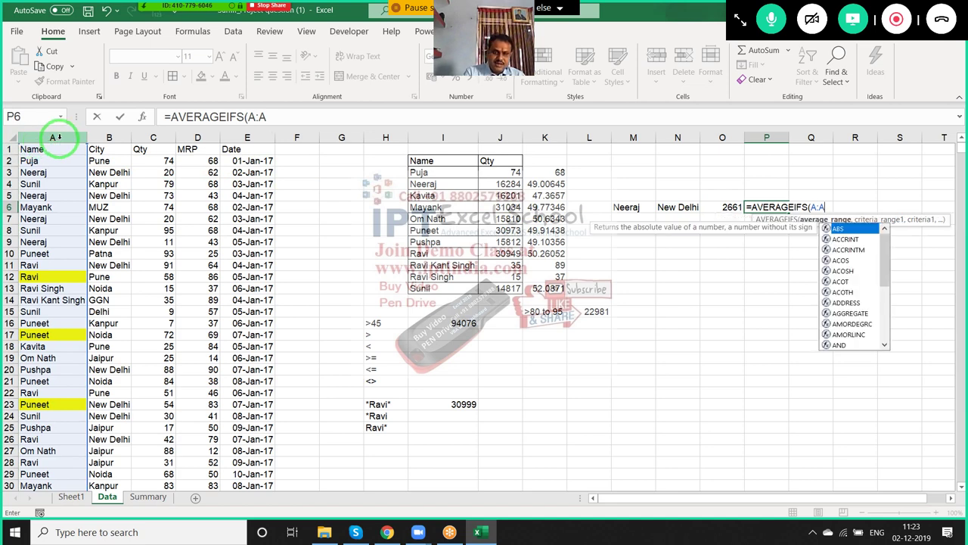
{"action": "key", "text": "BackSpace"}
{"action": "key", "text": "BackSpace"}
{"action": "key", "text": "BackSpace"}
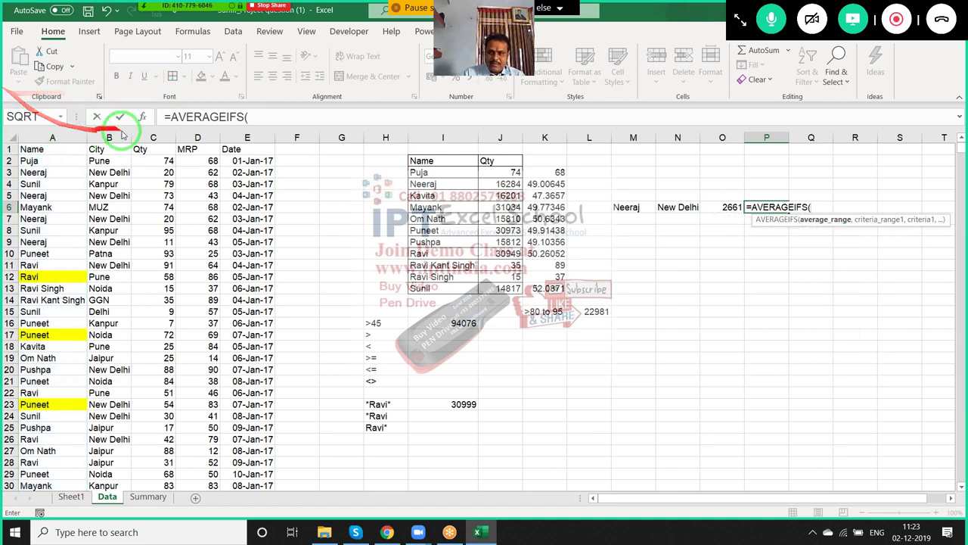
{"action": "left_click", "coordinate": [195, 137]}
{"action": "type", "text": ","}
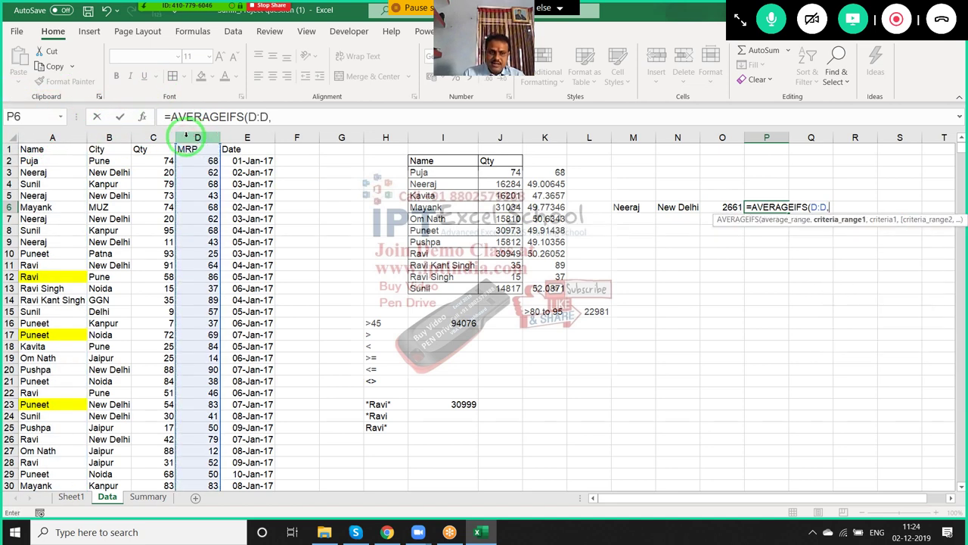
Add criteria A:A with M6 and B:B with N6, so P6 returns 50.4717.
{"action": "left_click", "coordinate": [52, 137]}
{"action": "type", "text": ","}
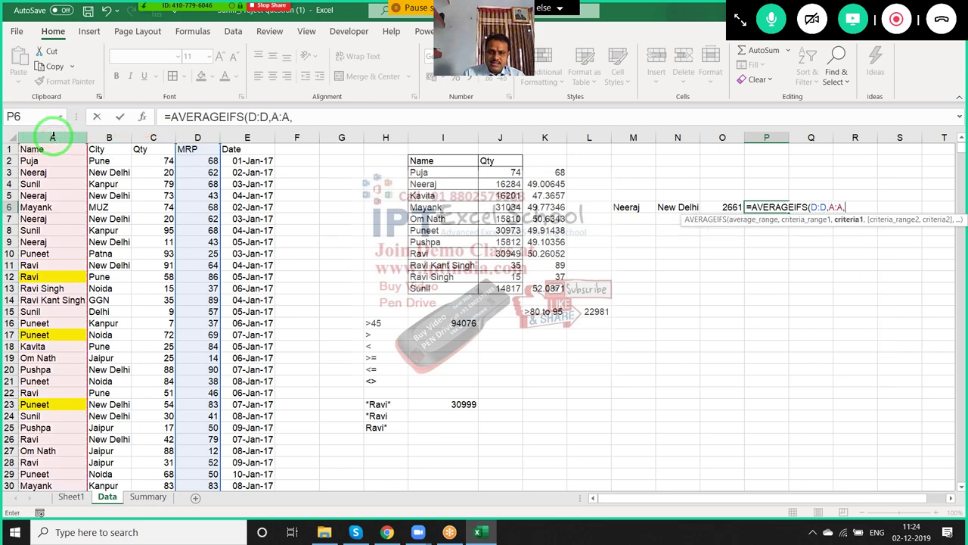
{"action": "left_click", "coordinate": [632, 206]}
{"action": "type", "text": ","}
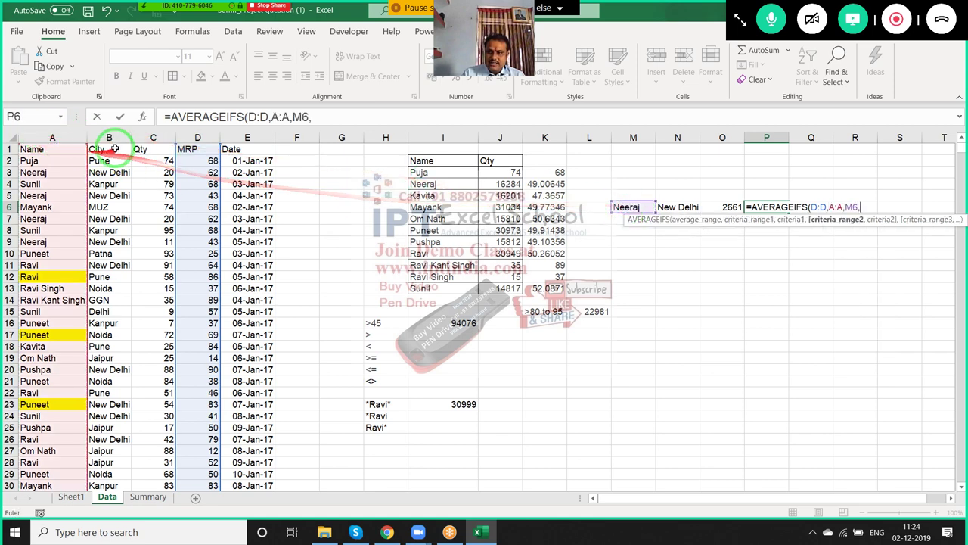
{"action": "left_click", "coordinate": [110, 136]}
{"action": "type", "text": ","}
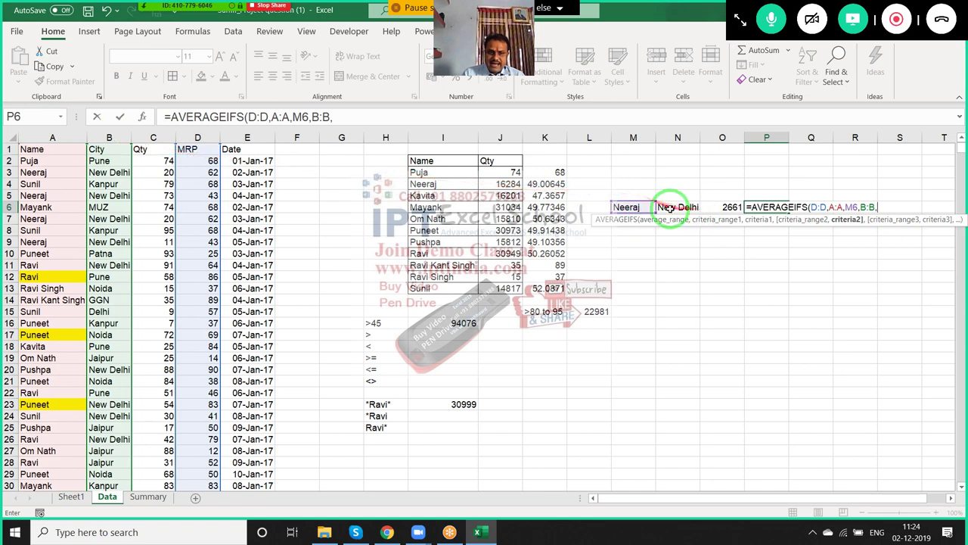
{"action": "left_click", "coordinate": [673, 207]}
{"action": "type", "text": ")"}
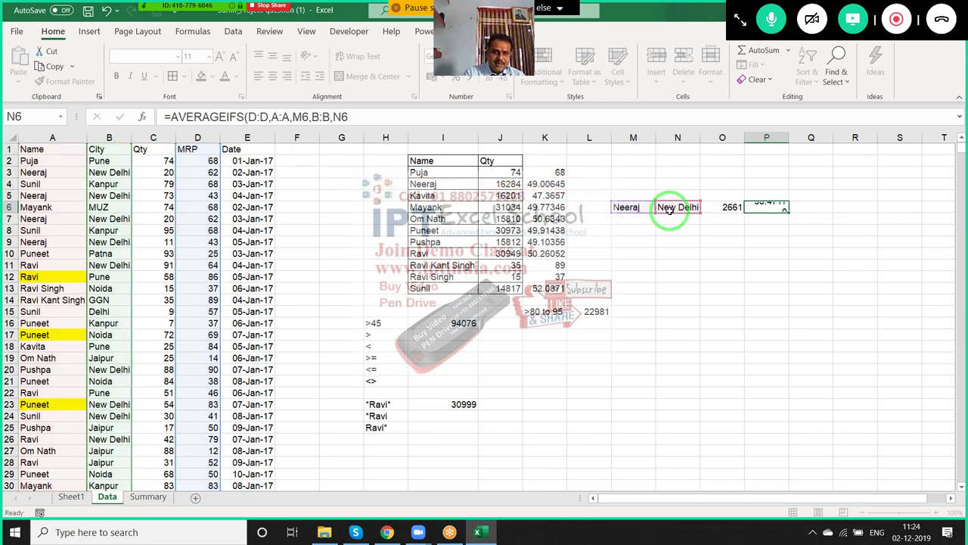
{"action": "key", "text": "Return"}
{"action": "left_click", "coordinate": [772, 208]}
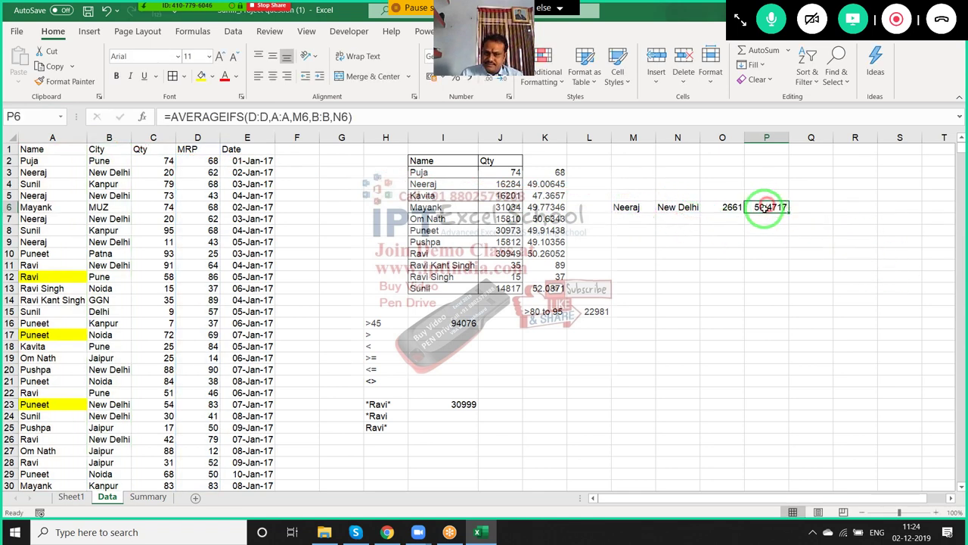
{"action": "left_click_drag", "start_coordinate": [372, 311], "coordinate": [368, 452]}
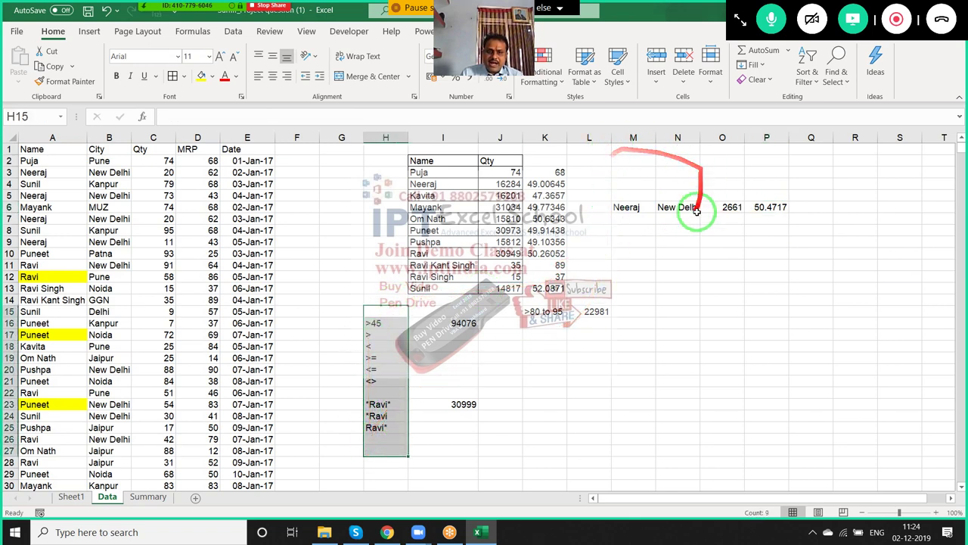
{"action": "left_click", "coordinate": [591, 137]}
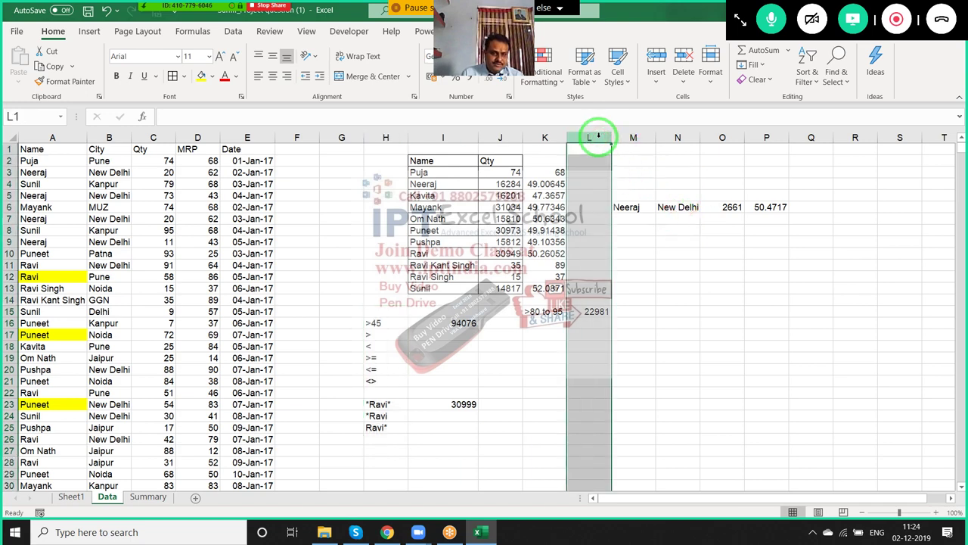
Insert a blank column at L and enter =COUNT(D2:D8) in F2, returning 7.
{"action": "key", "text": "ctrl+plus"}
{"action": "left_click", "coordinate": [680, 289]}
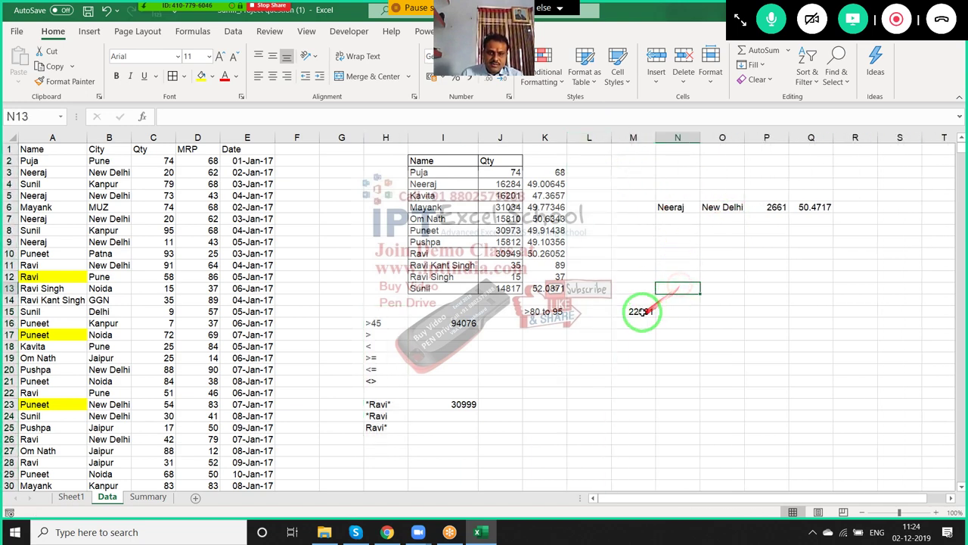
{"action": "left_click", "coordinate": [305, 160]}
{"action": "type", "text": "=cou"}
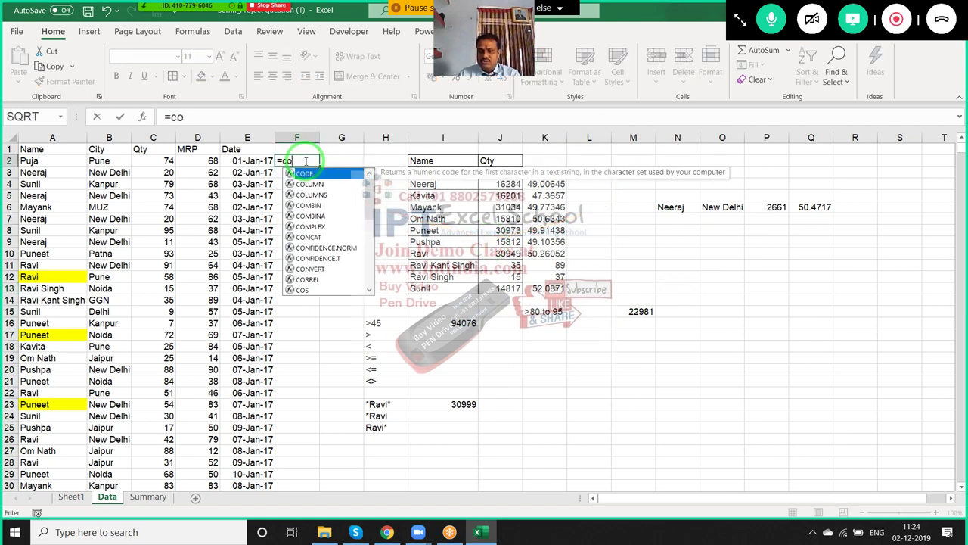
{"action": "key", "text": "Tab"}
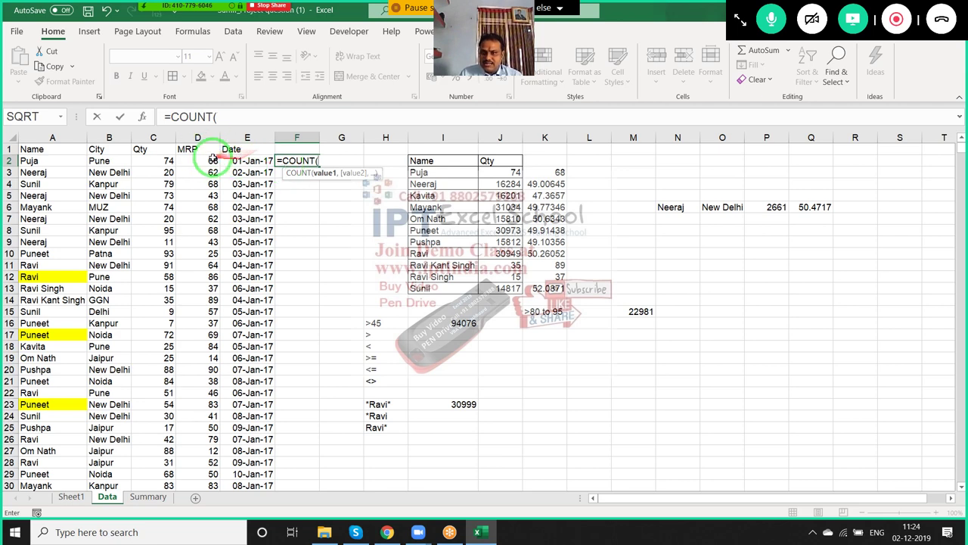
{"action": "left_click_drag", "start_coordinate": [204, 161], "coordinate": [206, 230]}
{"action": "type", "text": ")"}
{"action": "key", "text": "Return"}
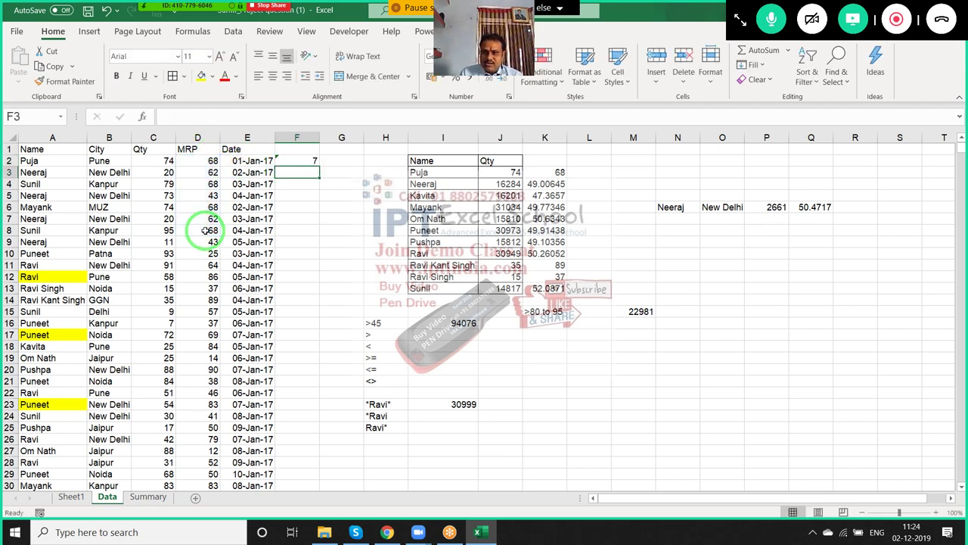
Test the count by typing text into D5, then undo to restore 43.
{"action": "left_click", "coordinate": [203, 196]}
{"action": "type", "text": "as"}
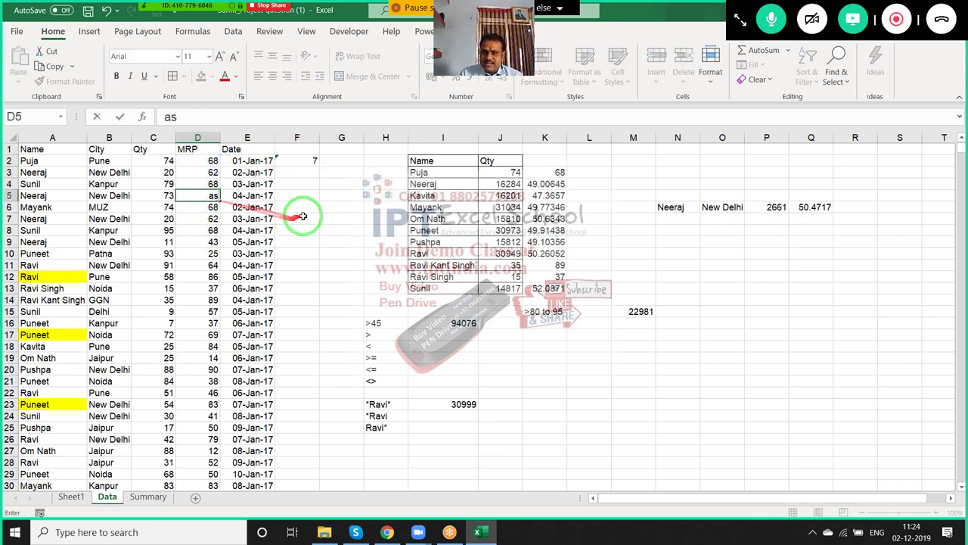
{"action": "left_click", "coordinate": [310, 211]}
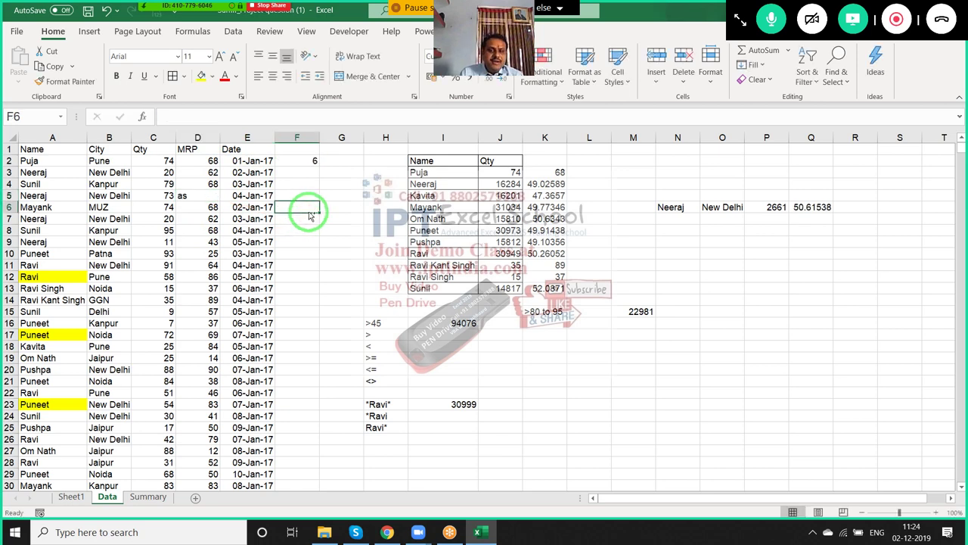
{"action": "key", "text": "ctrl+z"}
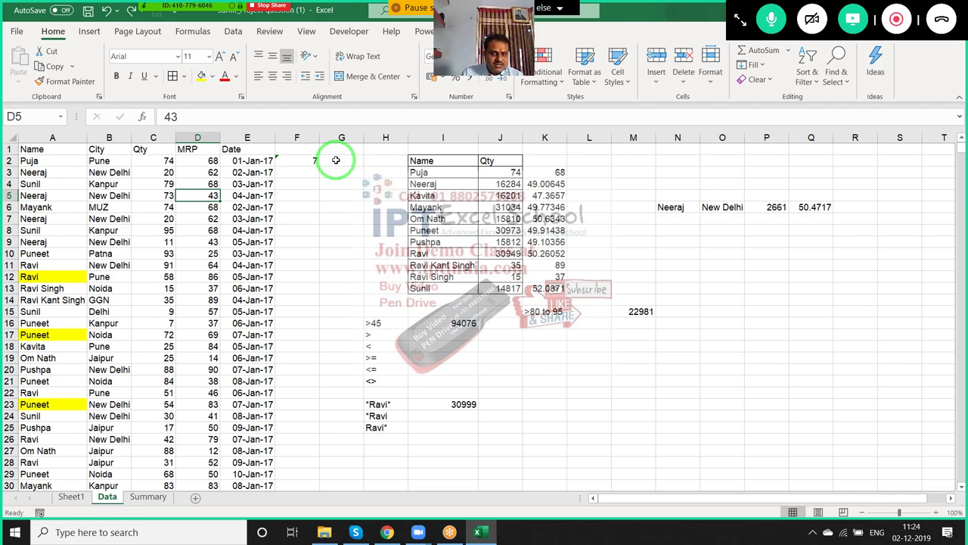
Count the non-empty MRP cells D1:D8 with COUNTA in G2 (result 8), then begin =cou in H2.
{"action": "left_click", "coordinate": [336, 160]}
{"action": "type", "text": "=co"}
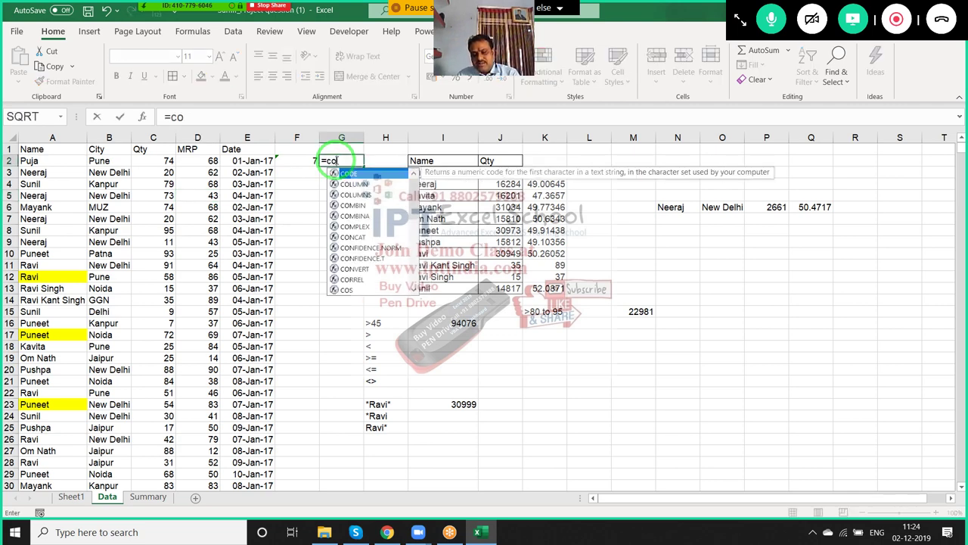
{"action": "type", "text": "u"}
{"action": "key", "text": "Down"}
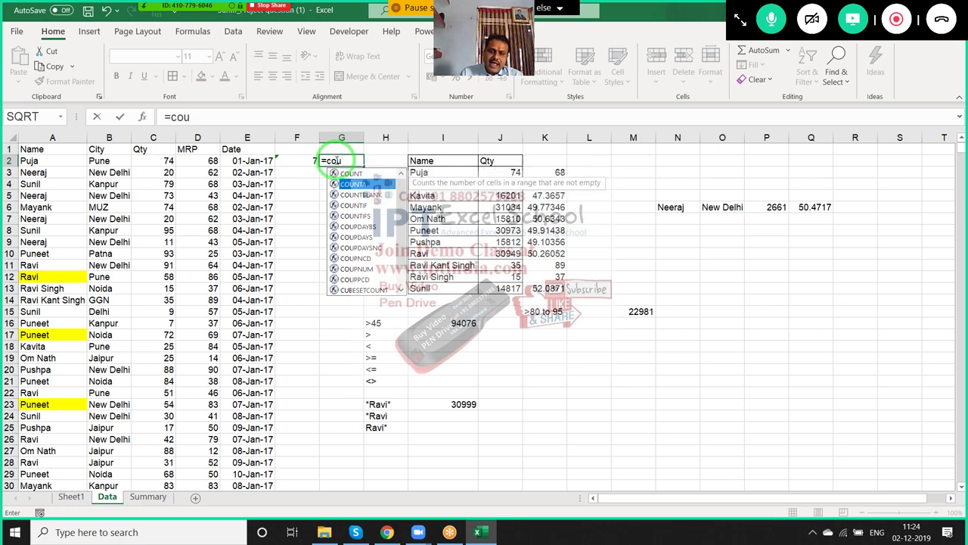
{"action": "key", "text": "Tab"}
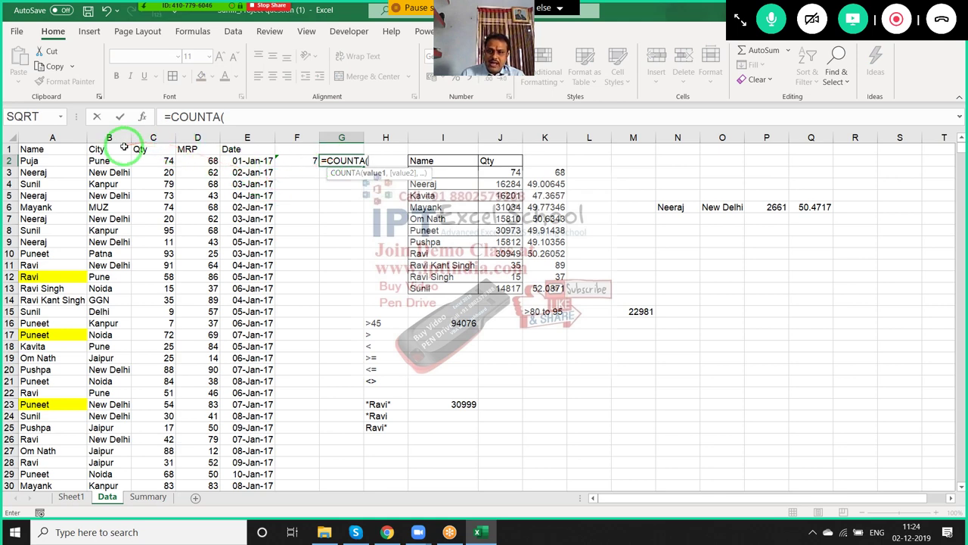
{"action": "left_click_drag", "start_coordinate": [197, 149], "coordinate": [195, 235]}
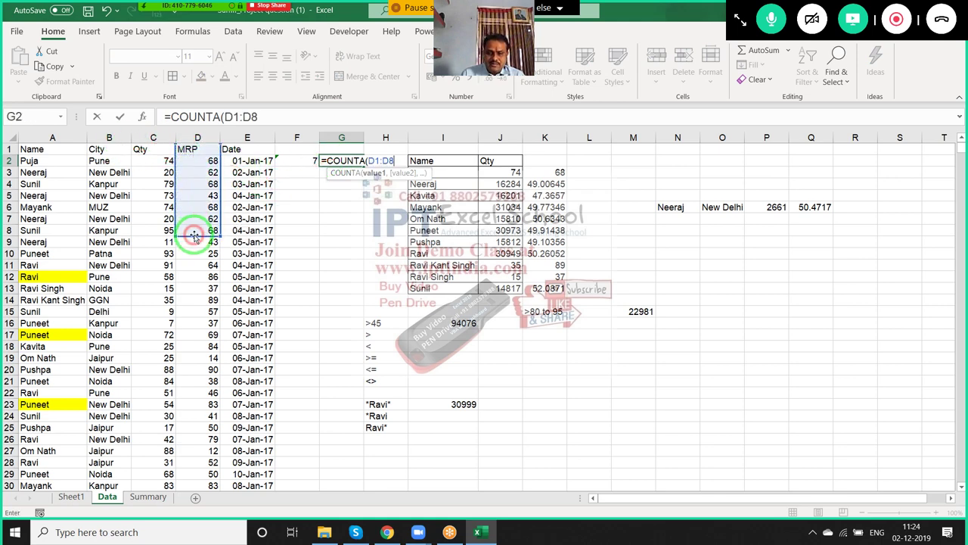
{"action": "key", "text": "Return"}
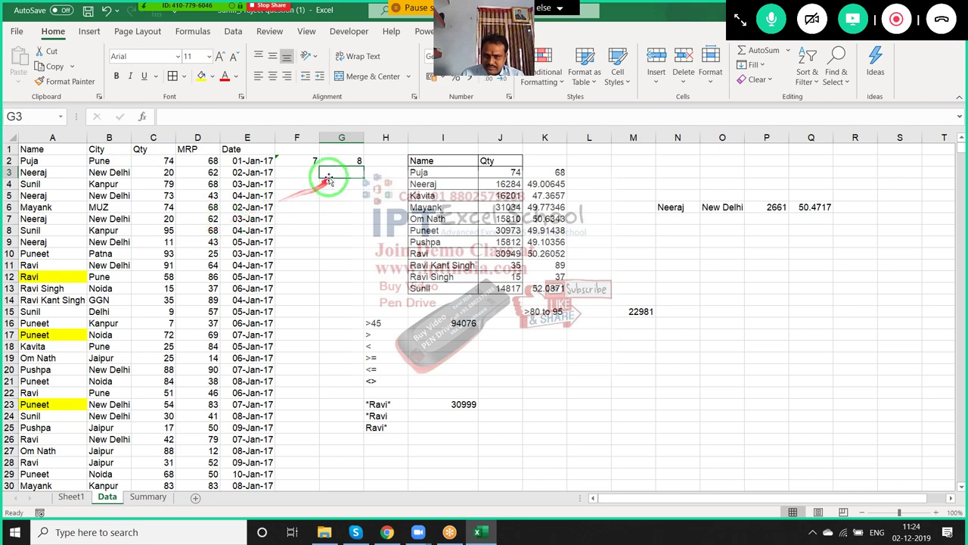
{"action": "left_click", "coordinate": [378, 165]}
{"action": "type", "text": "=co"}
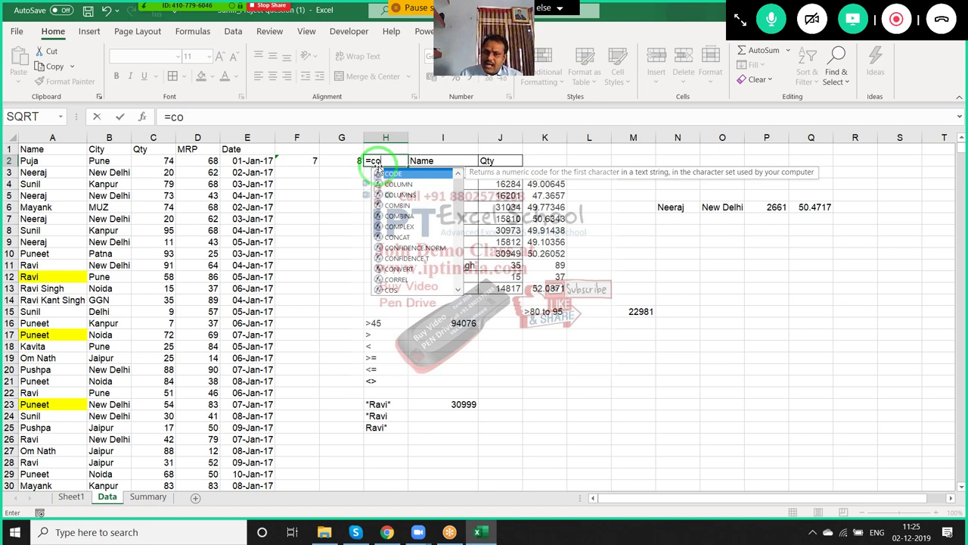
{"action": "type", "text": "u"}
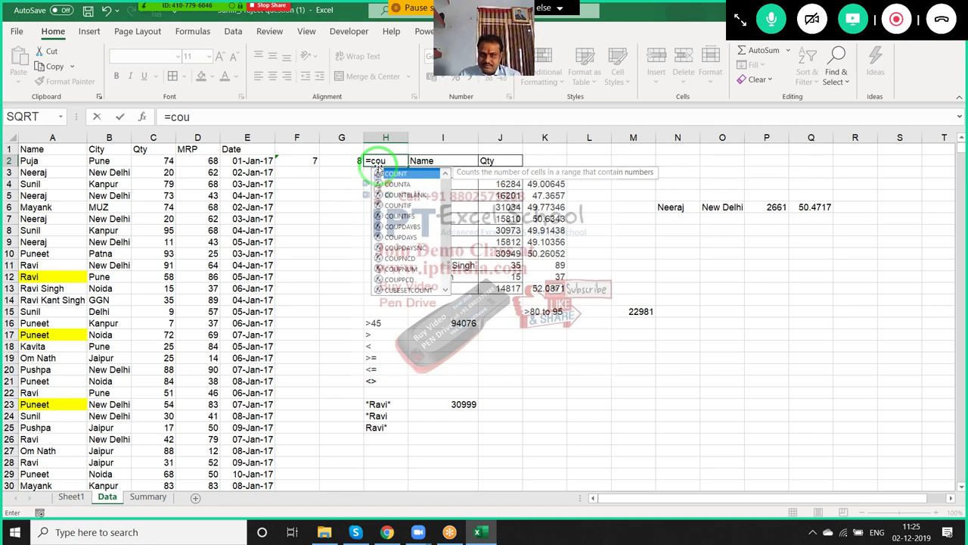
Enter =COUNTBLANK(E1:F2) in H2 so it returns 1, then move to cell L3.
{"action": "key", "text": "Down"}
{"action": "key", "text": "Down"}
{"action": "key", "text": "Tab"}
{"action": "key", "text": "Left"}
{"action": "key", "text": "Left"}
{"action": "key", "text": "Left"}
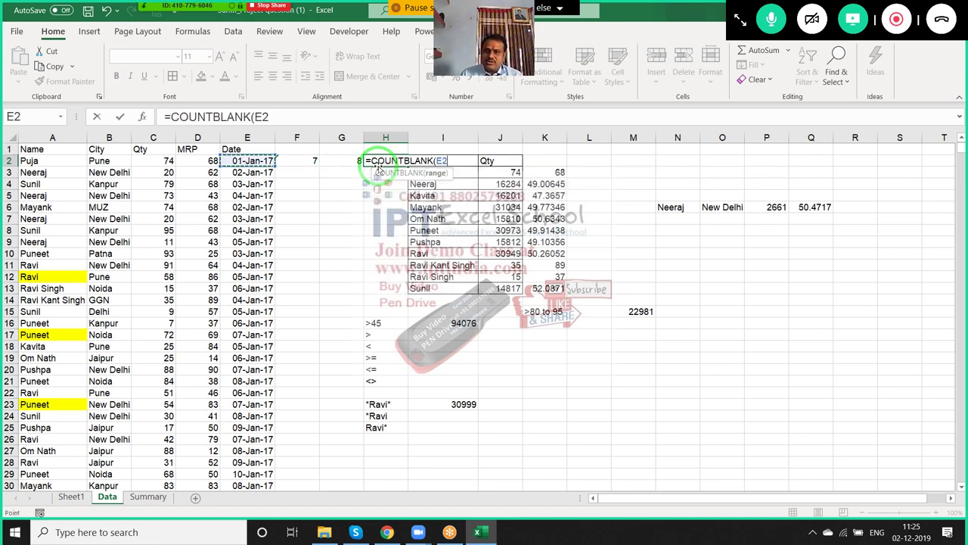
{"action": "key", "text": "shift+Right"}
{"action": "key", "text": "shift+Up"}
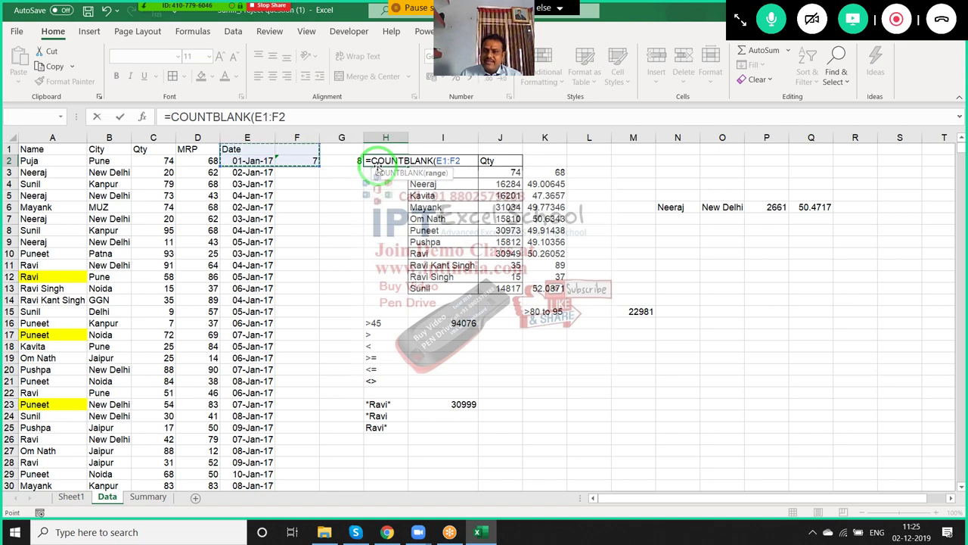
{"action": "key", "text": "Return"}
{"action": "key", "text": "Up"}
{"action": "key", "text": "Right"}
{"action": "key", "text": "Right"}
{"action": "key", "text": "Right"}
{"action": "key", "text": "Right"}
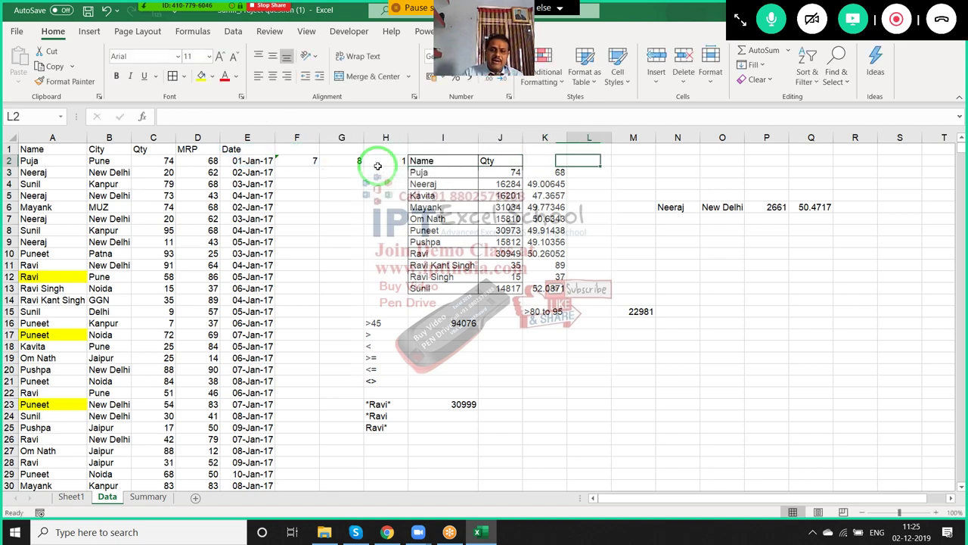
{"action": "key", "text": "Down"}
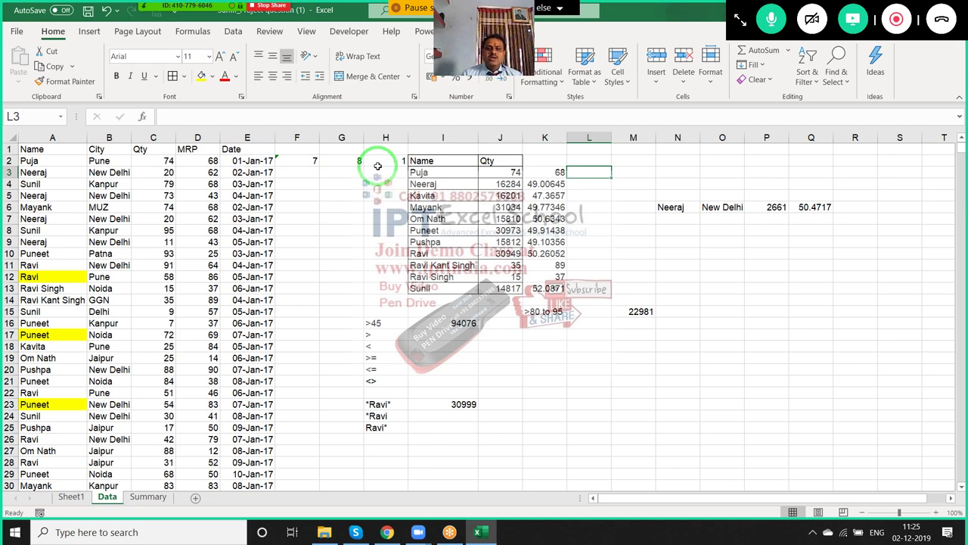
Enter =COUNTIF(A:A,I3) to count how often Puja appears in the Name column, returning 1.
{"action": "type", "text": "=cou"}
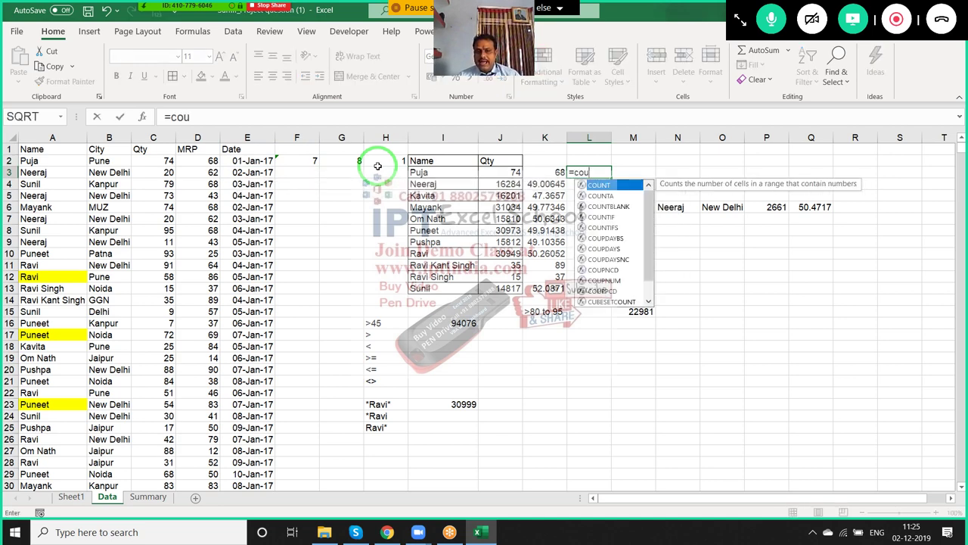
{"action": "key", "text": "Down"}
{"action": "key", "text": "Down"}
{"action": "key", "text": "Down"}
{"action": "key", "text": "Tab"}
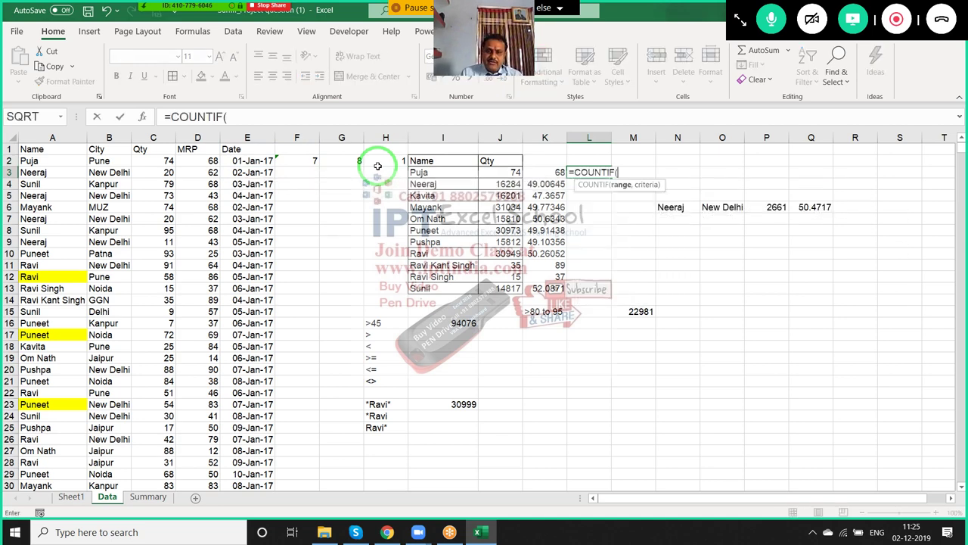
{"action": "key", "text": "Left"}
{"action": "key", "text": "Left"}
{"action": "key", "text": "Left"}
{"action": "key", "text": "Left"}
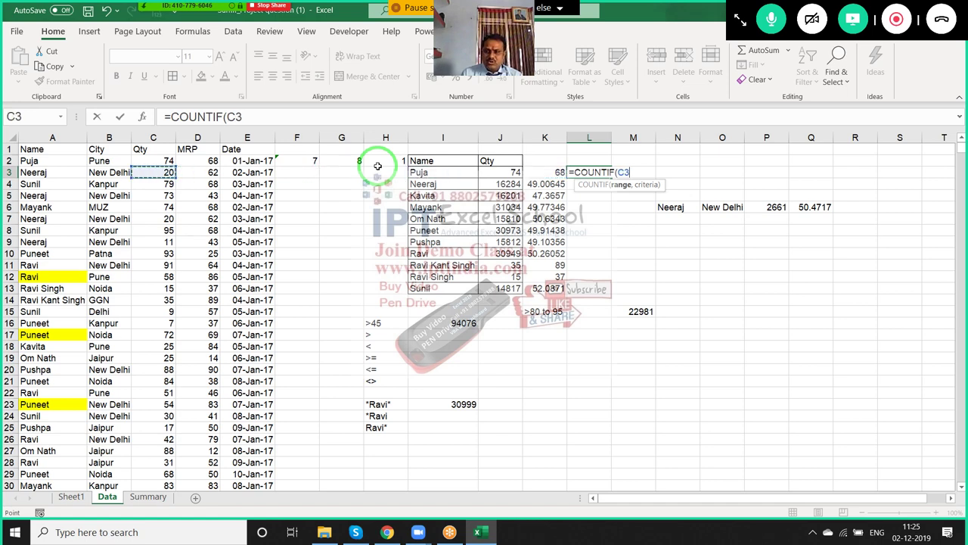
{"action": "key", "text": "Left"}
{"action": "key", "text": "Left"}
{"action": "key", "text": "ctrl+space"}
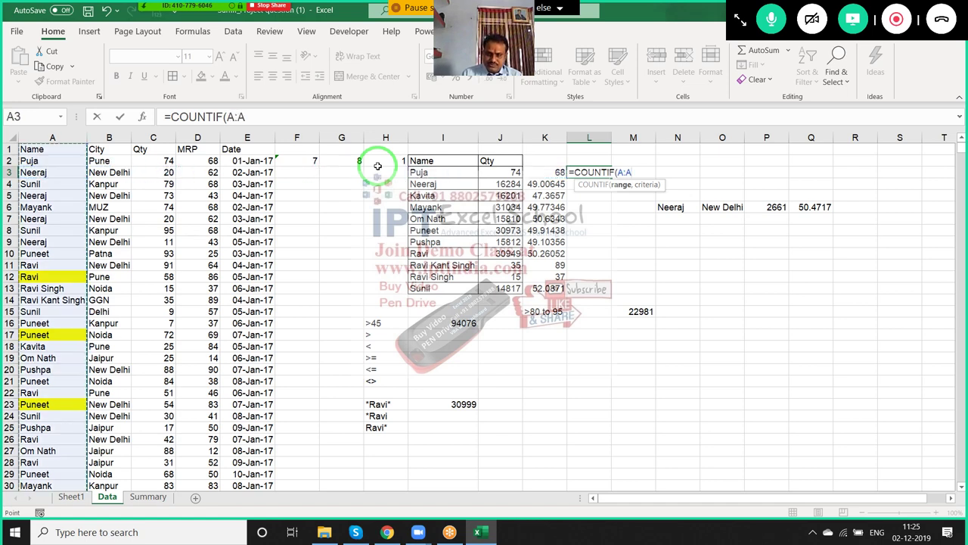
{"action": "type", "text": ","}
{"action": "key", "text": "Left"}
{"action": "key", "text": "Left"}
{"action": "key", "text": "Left"}
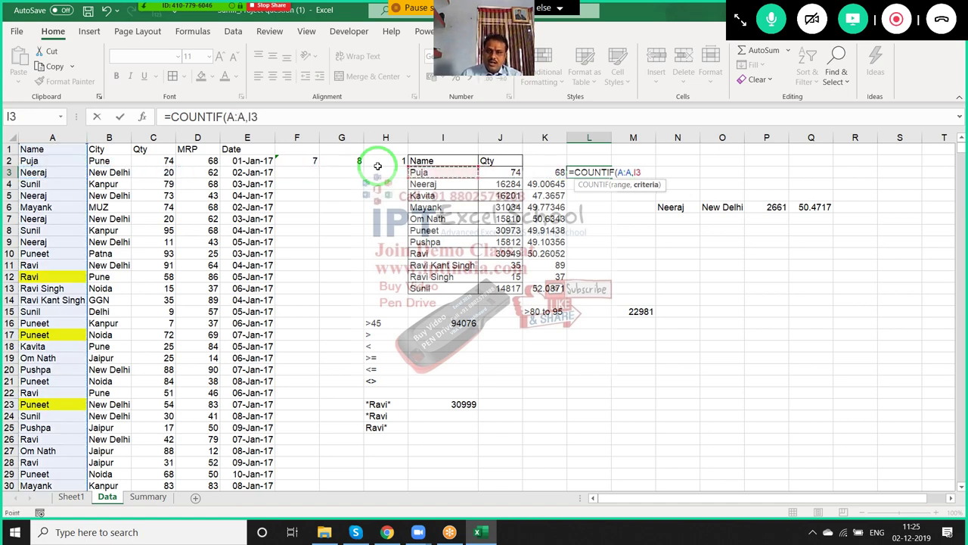
{"action": "key", "text": "Return"}
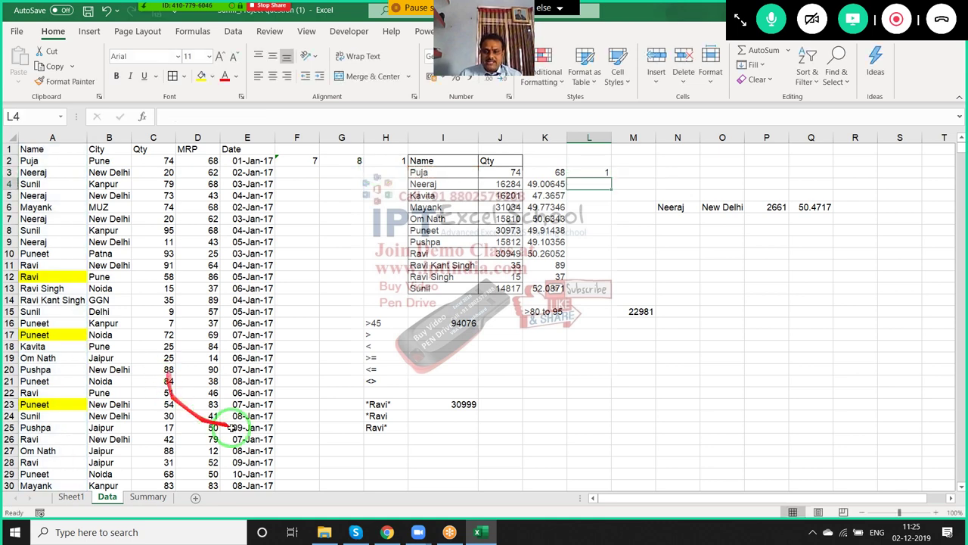
{"action": "left_click_drag", "start_coordinate": [373, 323], "coordinate": [503, 452]}
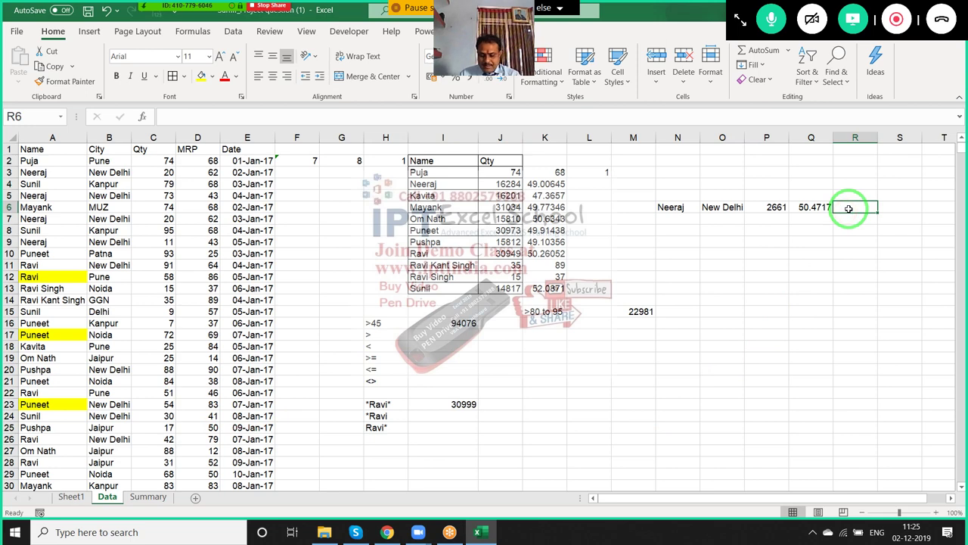
Start a COUNTIFS formula in R6, switching over from the COUNTIF suggestion.
{"action": "type", "text": "=cou"}
{"action": "key", "text": "Down"}
{"action": "key", "text": "Down"}
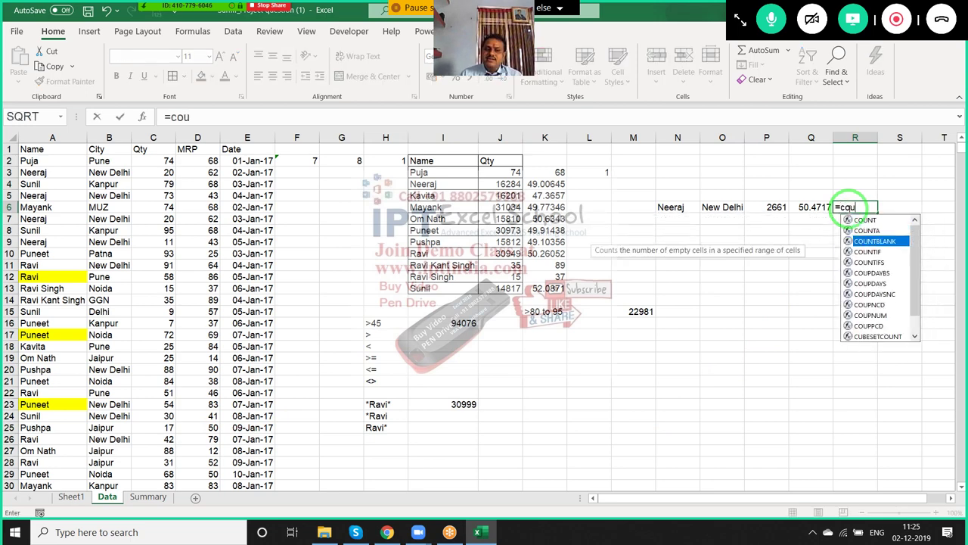
{"action": "key", "text": "Down"}
{"action": "key", "text": "Tab"}
{"action": "left_click_drag", "start_coordinate": [865, 209], "coordinate": [673, 201]}
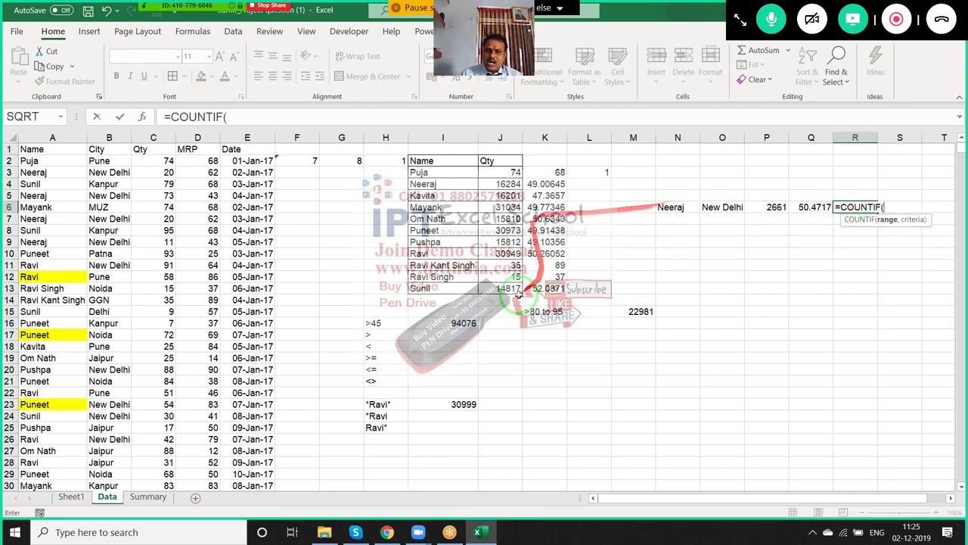
{"action": "key", "text": "BackSpace"}
{"action": "type", "text": "s"}
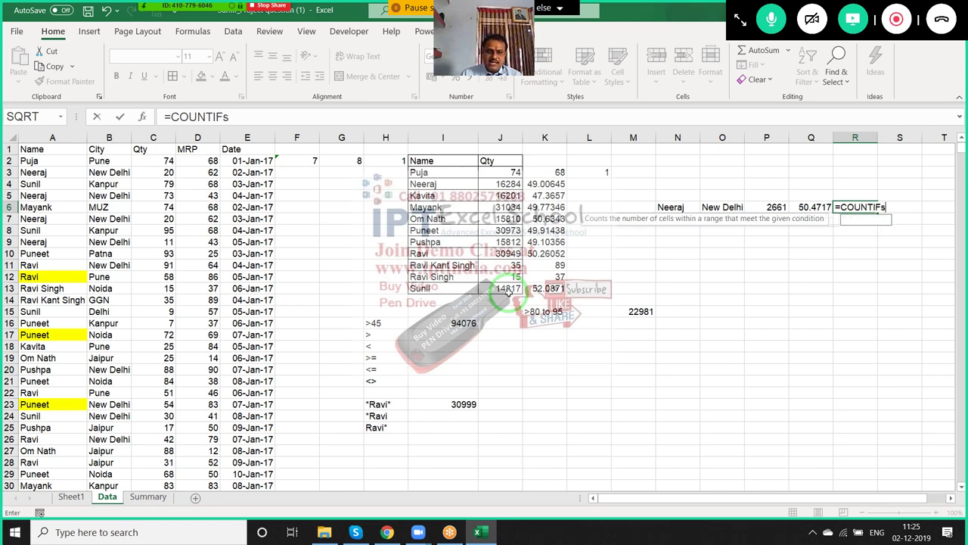
{"action": "key", "text": "Tab"}
Complete =COUNTIFS(A:A,N6,B:B,O6) to count Neeraj rows in New Delhi, giving 53.
{"action": "mouse_move", "coordinate": [505, 296]}
{"action": "left_mouse_down"}
{"action": "mouse_move", "coordinate": [129, 214]}
{"action": "mouse_move", "coordinate": [52, 136]}
{"action": "left_mouse_up"}
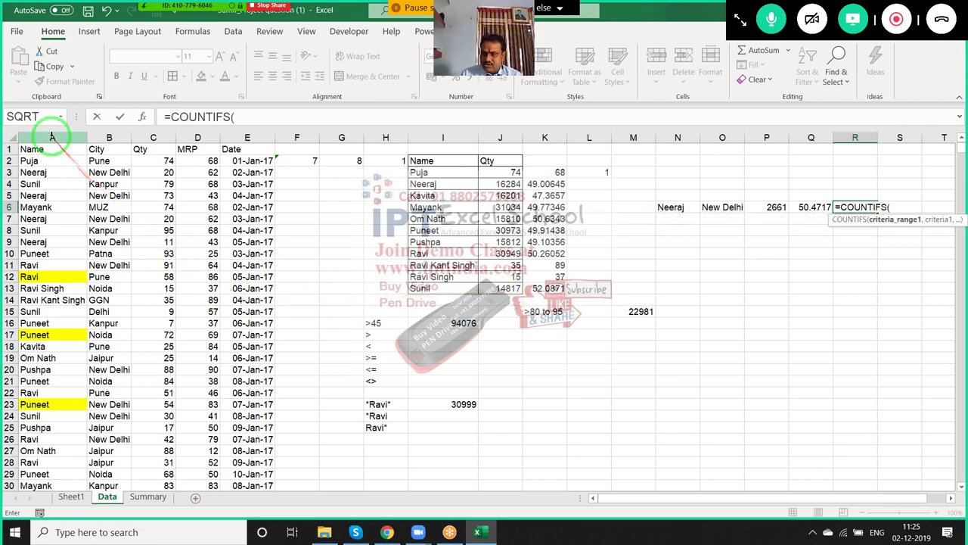
{"action": "left_click", "coordinate": [52, 136]}
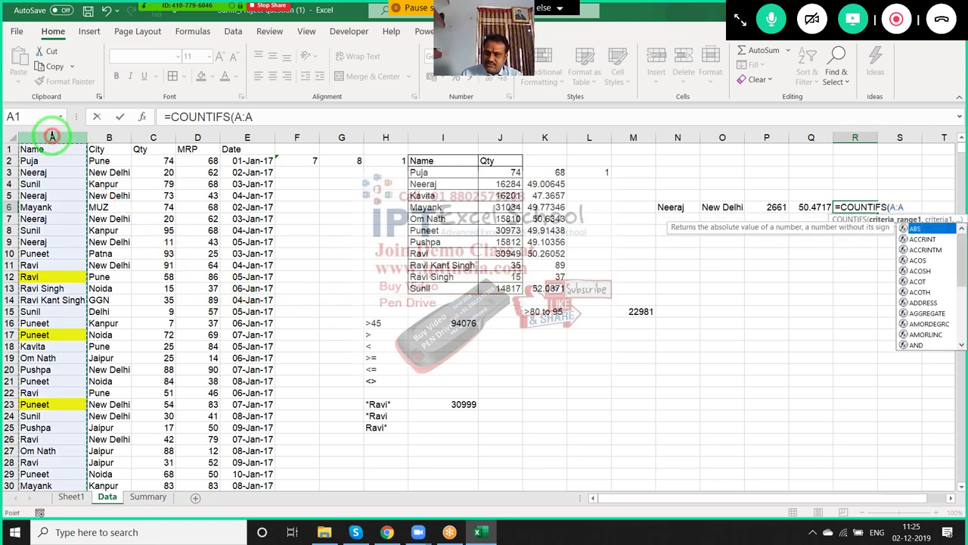
{"action": "type", "text": ","}
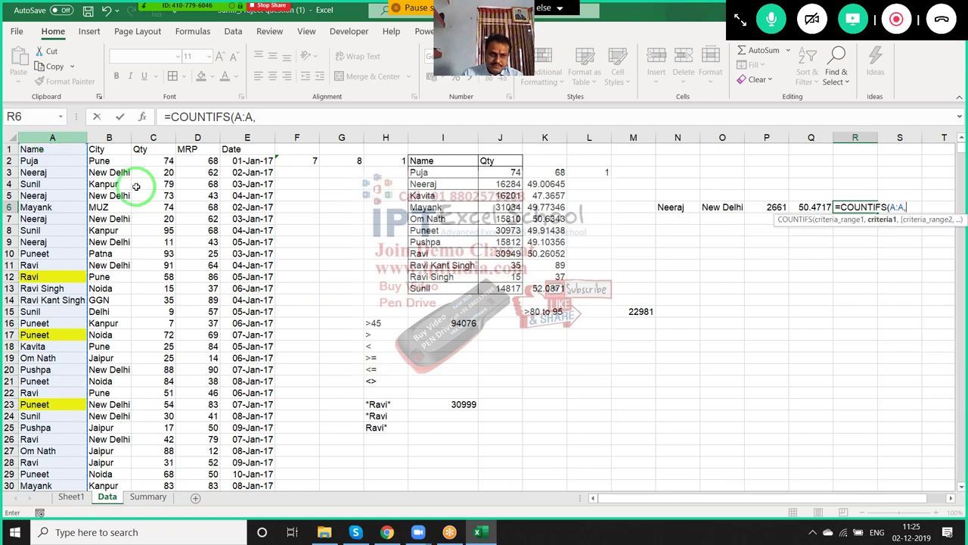
{"action": "left_click", "coordinate": [656, 210]}
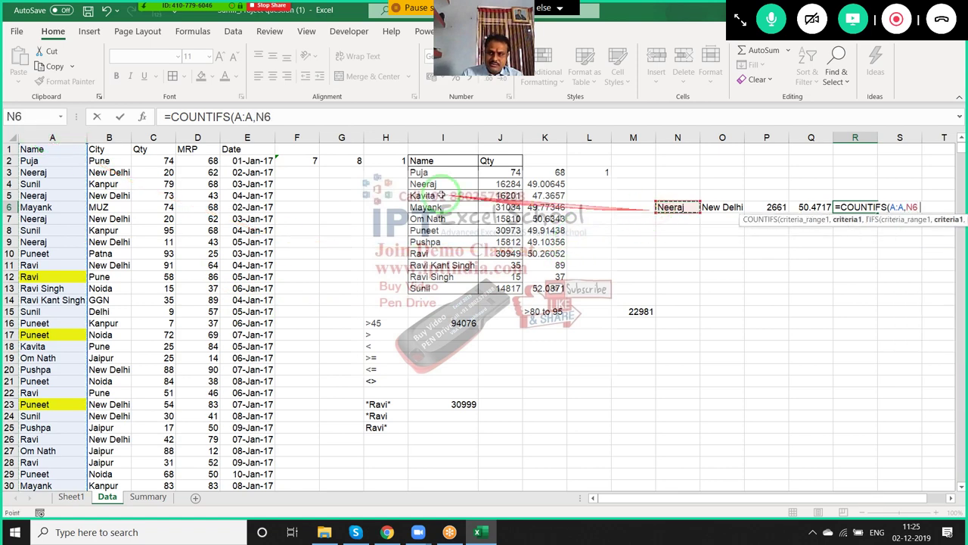
{"action": "type", "text": ","}
{"action": "left_click", "coordinate": [117, 137]}
{"action": "type", "text": ",B:B,"}
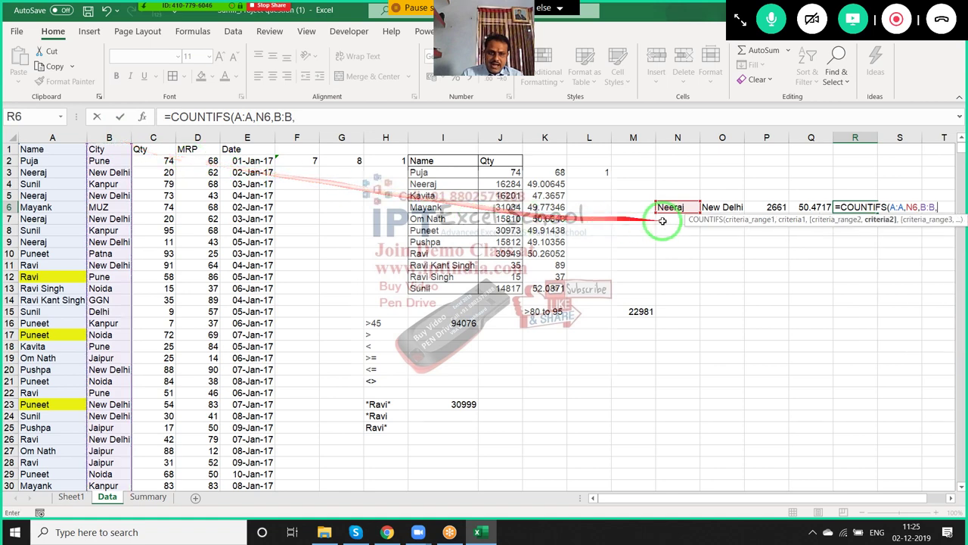
{"action": "left_click", "coordinate": [722, 206]}
{"action": "key", "text": "Return"}
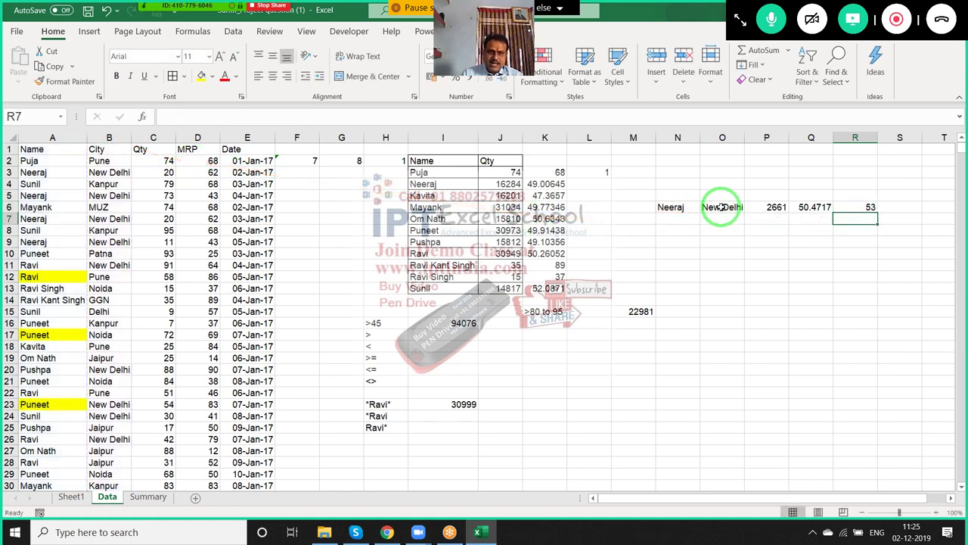
{"action": "key", "text": "Up"}
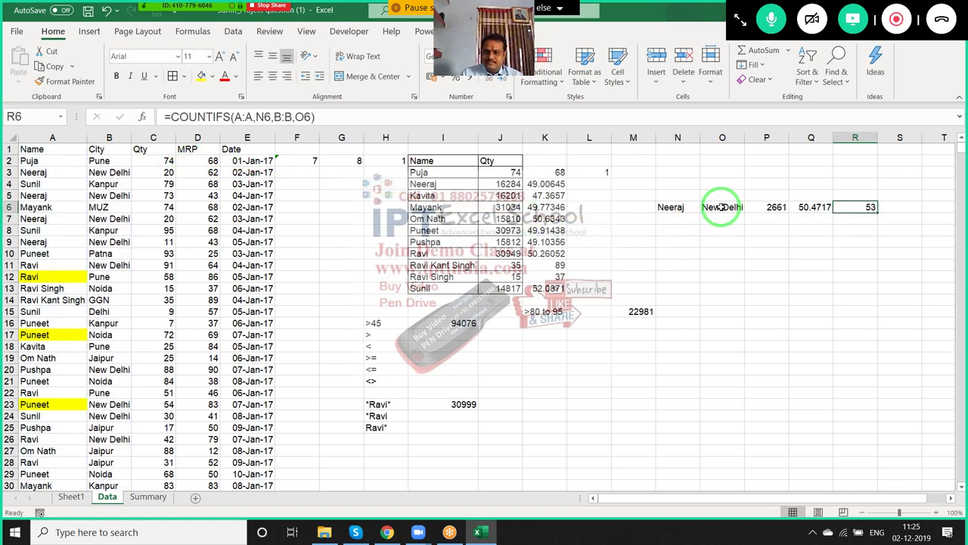
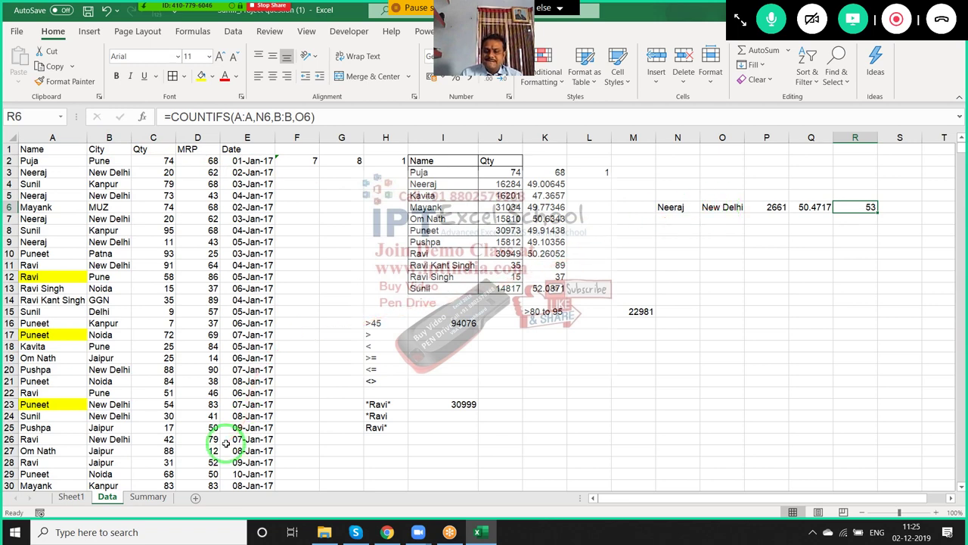
Clear the Summary sheet's monthly Qty/MRP results in B8:C19 and the sample dates in D7:E11.
{"action": "left_click", "coordinate": [147, 496]}
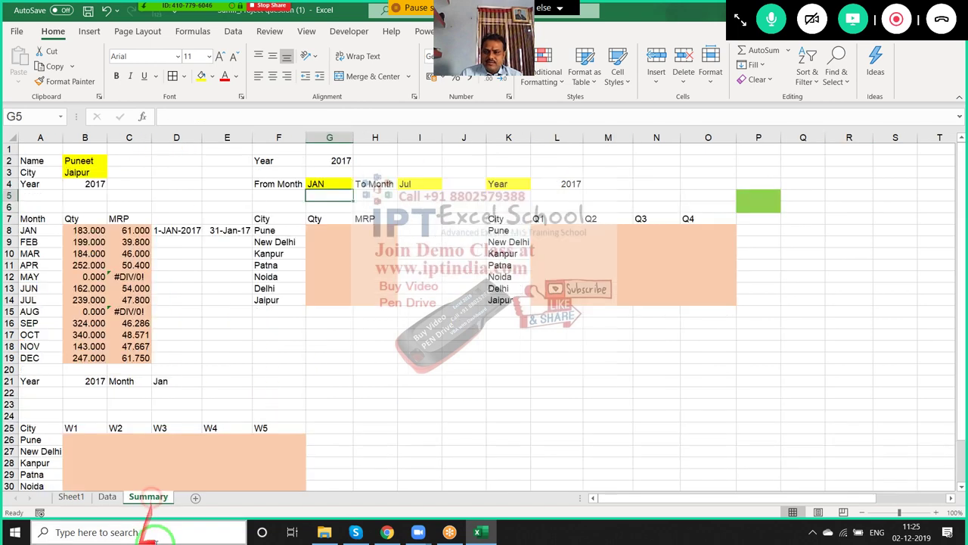
{"action": "left_click_drag", "start_coordinate": [80, 232], "coordinate": [135, 358]}
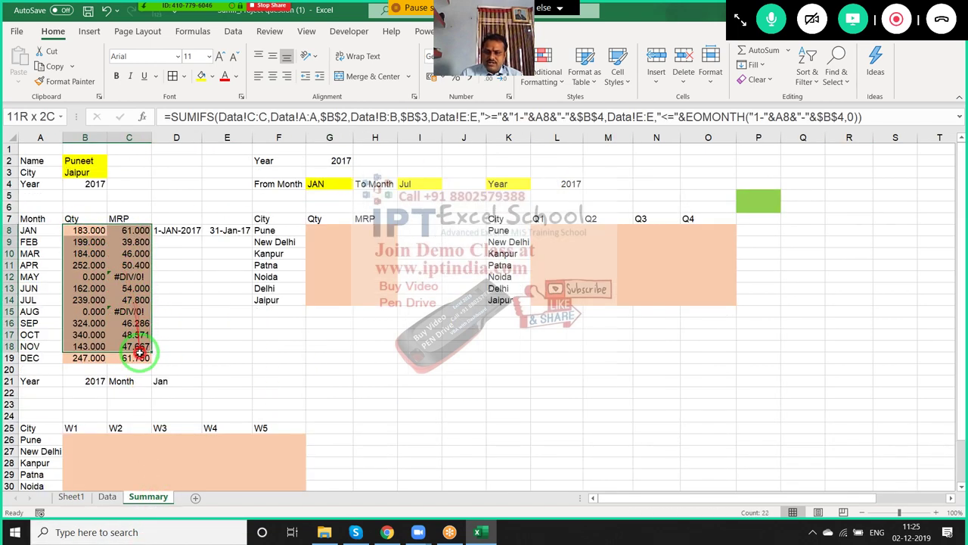
{"action": "key", "text": "Delete"}
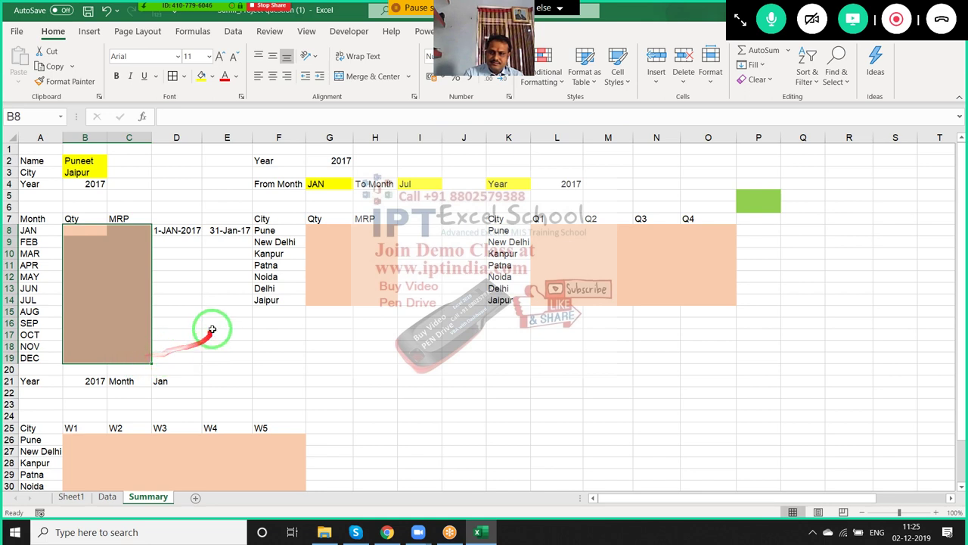
{"action": "left_click_drag", "start_coordinate": [176, 221], "coordinate": [220, 260]}
{"action": "key", "text": "Delete"}
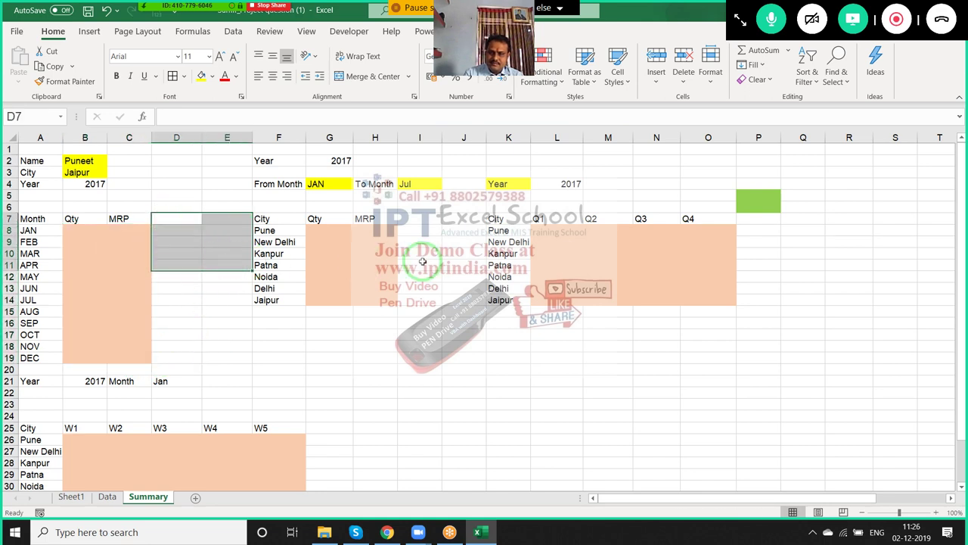
Save the workbook with Ctrl+S.
{"action": "left_click", "coordinate": [377, 371]}
{"action": "scroll", "coordinate": [379, 379], "scroll_direction": "down", "scroll_amount": 5}
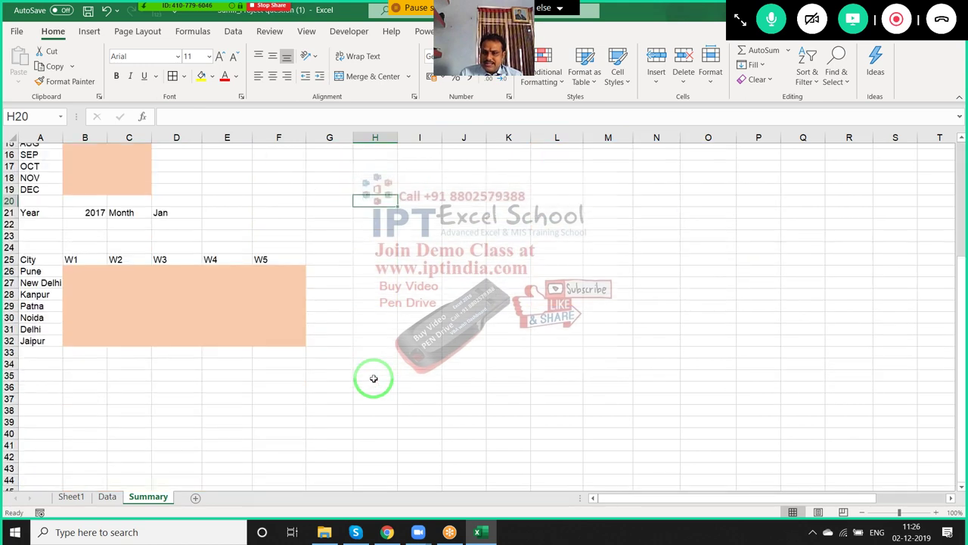
{"action": "scroll", "coordinate": [375, 363], "scroll_direction": "up", "scroll_amount": 5}
{"action": "key", "text": "ctrl+s"}
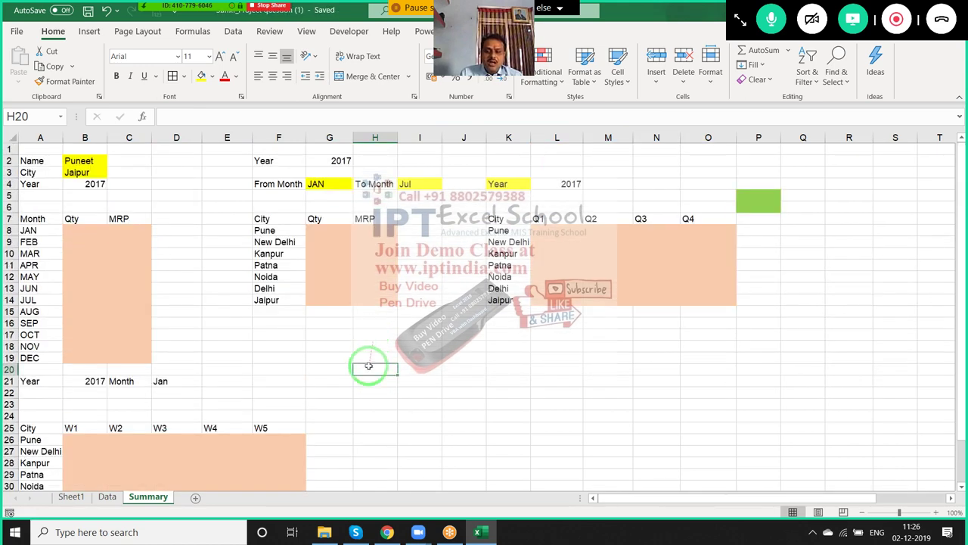
Review the Summary sheet's year and JAN cells, then the Data sheet's transaction dates in column E.
{"action": "left_click", "coordinate": [114, 498]}
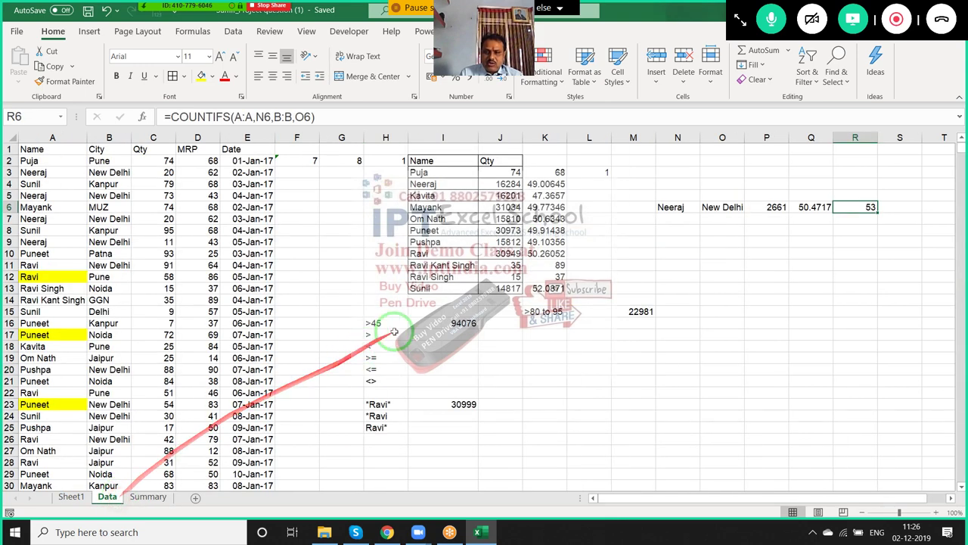
{"action": "left_click", "coordinate": [148, 497]}
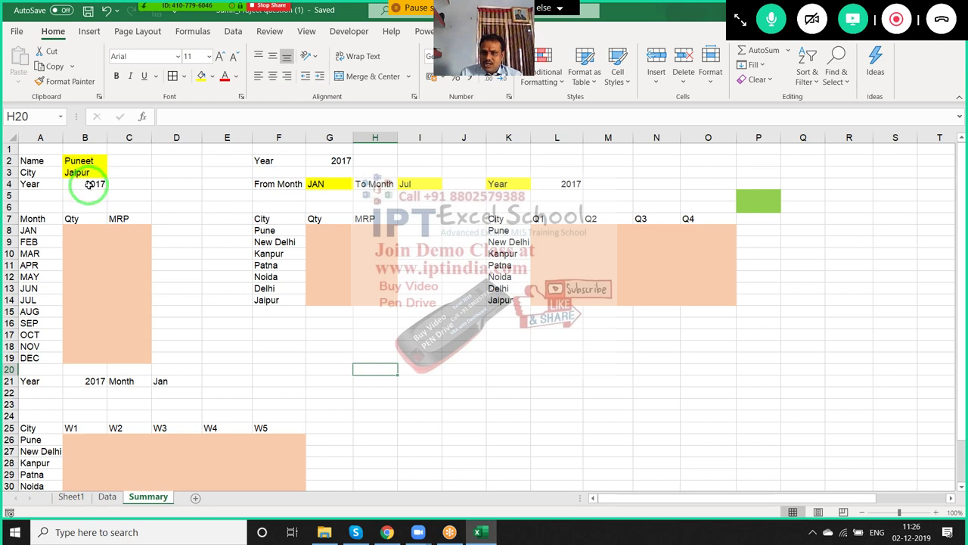
{"action": "left_click", "coordinate": [89, 190]}
{"action": "left_click", "coordinate": [34, 230]}
{"action": "left_click", "coordinate": [72, 240]}
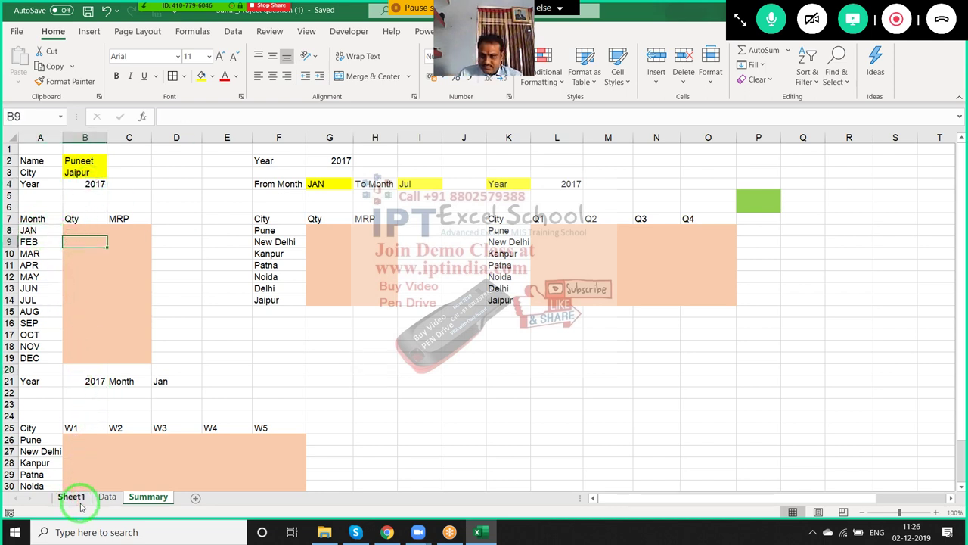
{"action": "left_click", "coordinate": [106, 497]}
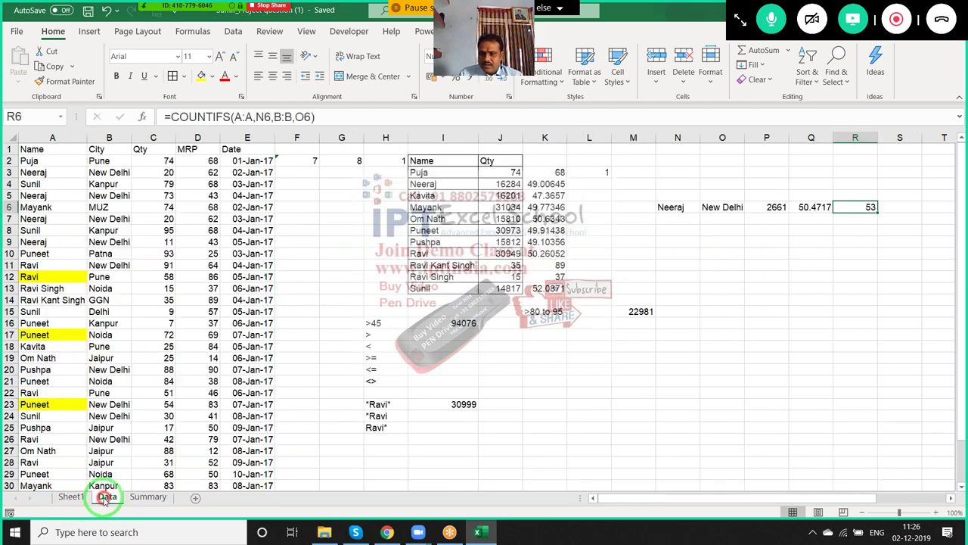
{"action": "left_click_drag", "start_coordinate": [76, 491], "coordinate": [223, 193]}
{"action": "left_click_drag", "start_coordinate": [250, 160], "coordinate": [257, 334]}
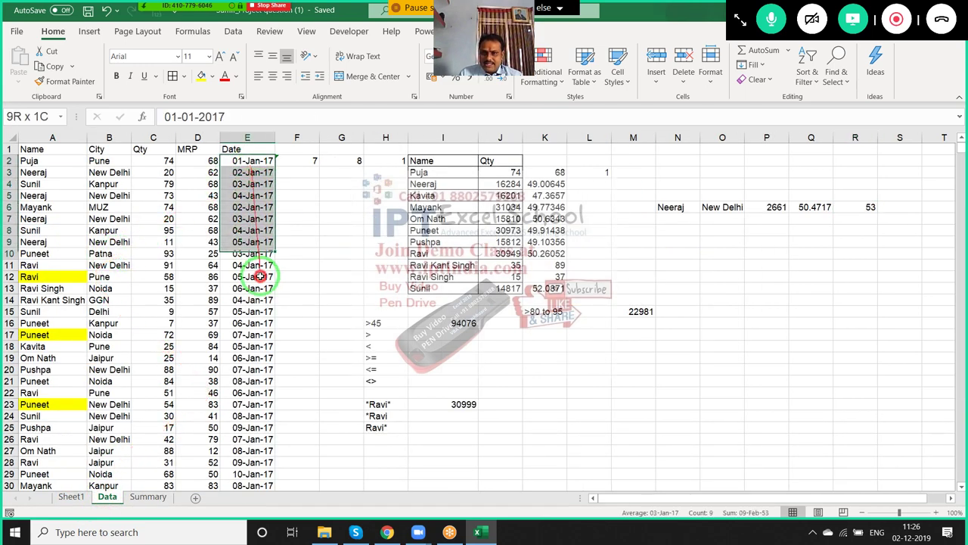
Enter JAN in M20 and the formula ="1-"&M20 in N20, which displays 1-JAN.
{"action": "left_click", "coordinate": [615, 370]}
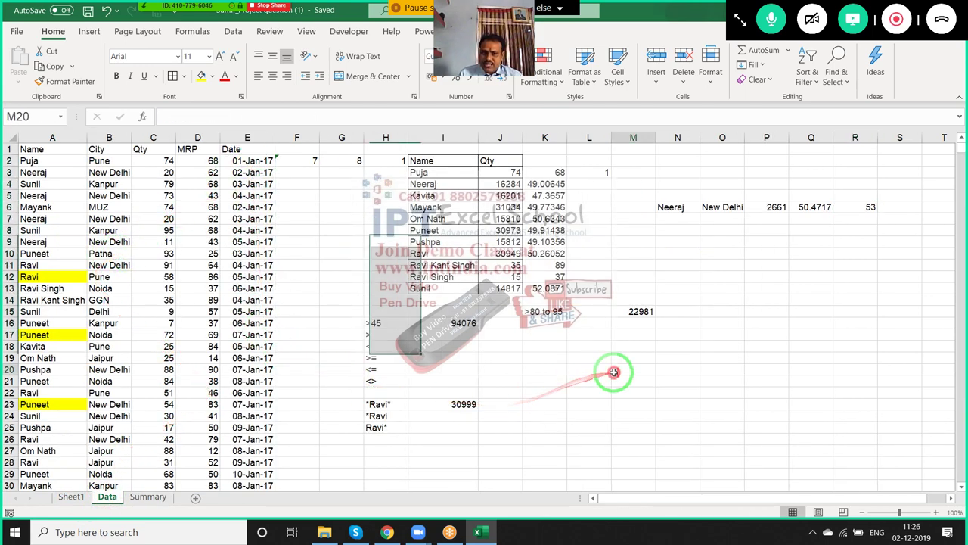
{"action": "type", "text": "JAN"}
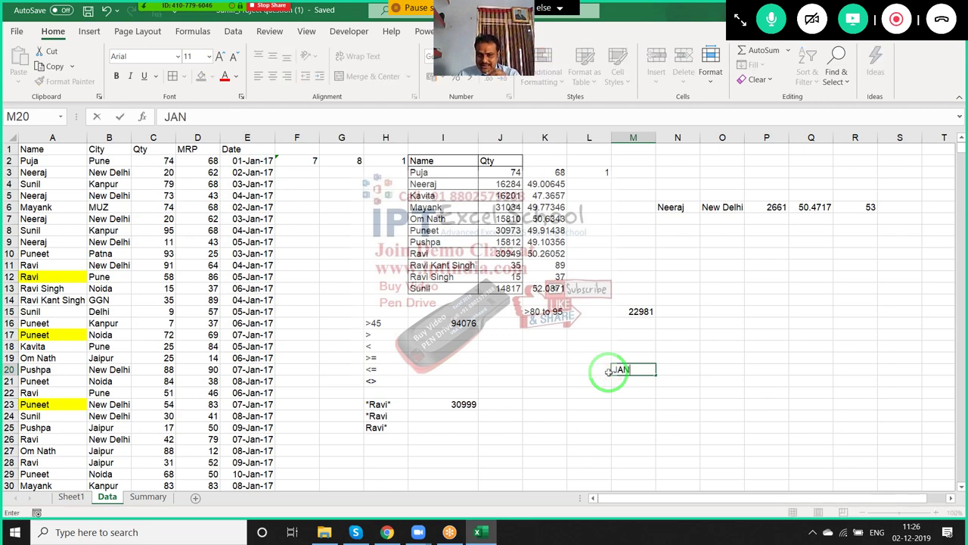
{"action": "key", "text": "Tab"}
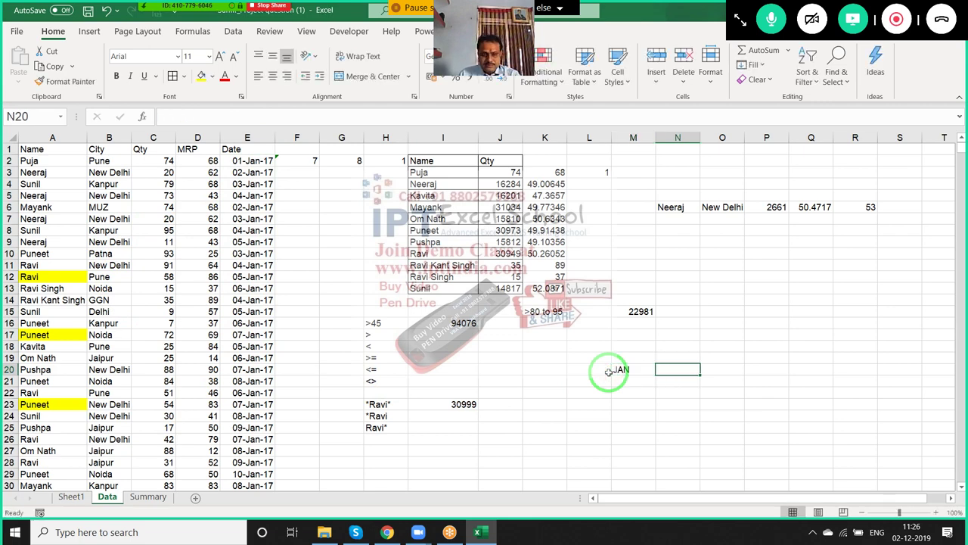
{"action": "type", "text": "=\"1-\"&"}
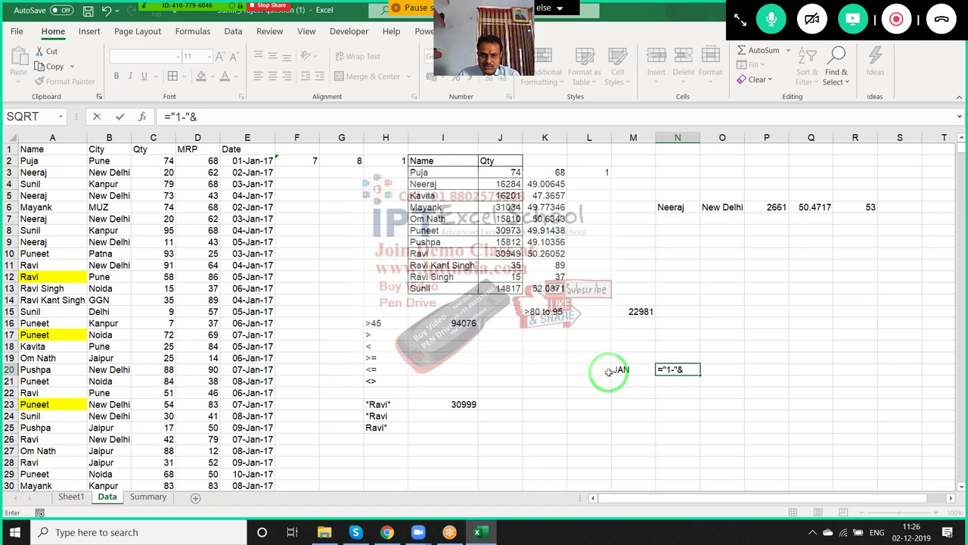
{"action": "left_click", "coordinate": [609, 372]}
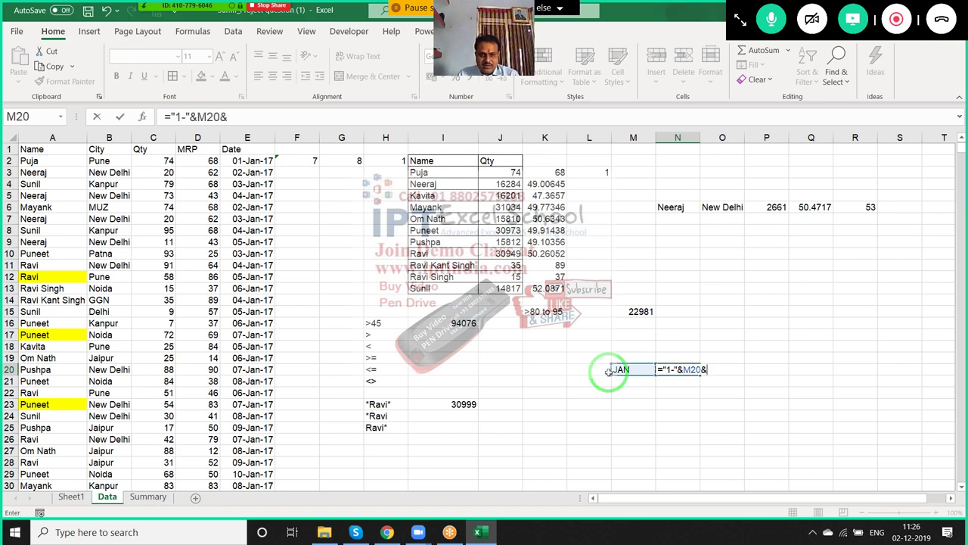
{"action": "key", "text": "Return"}
{"action": "left_click", "coordinate": [620, 370]}
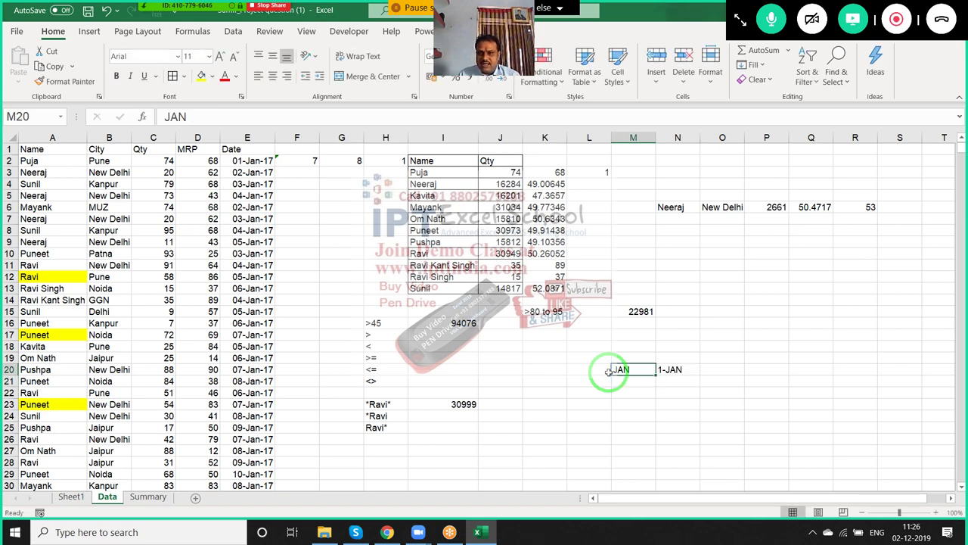
{"action": "left_click", "coordinate": [254, 158]}
Enter 1 in E2 and fill the dates down column E, checking E3's formula.
{"action": "type", "text": "1-1-2019"}
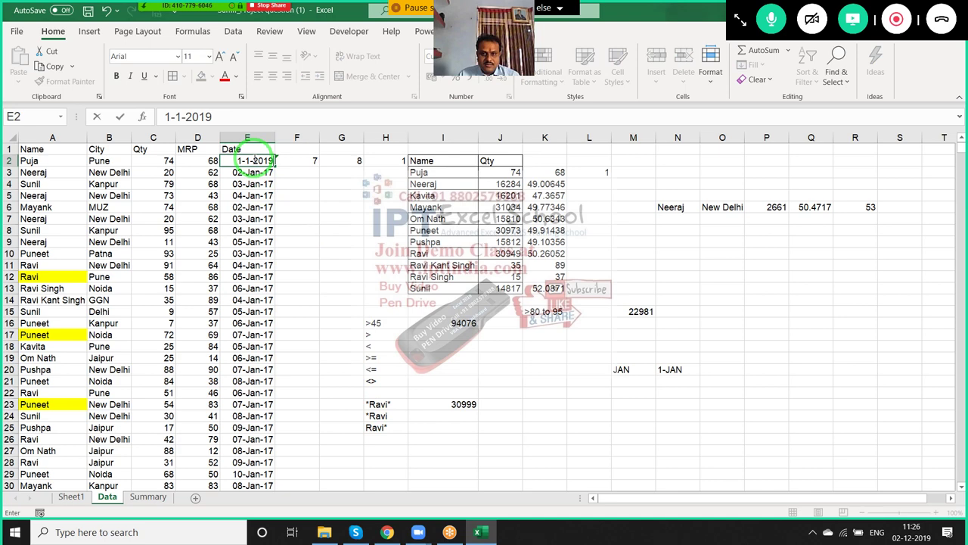
{"action": "key", "text": "Return"}
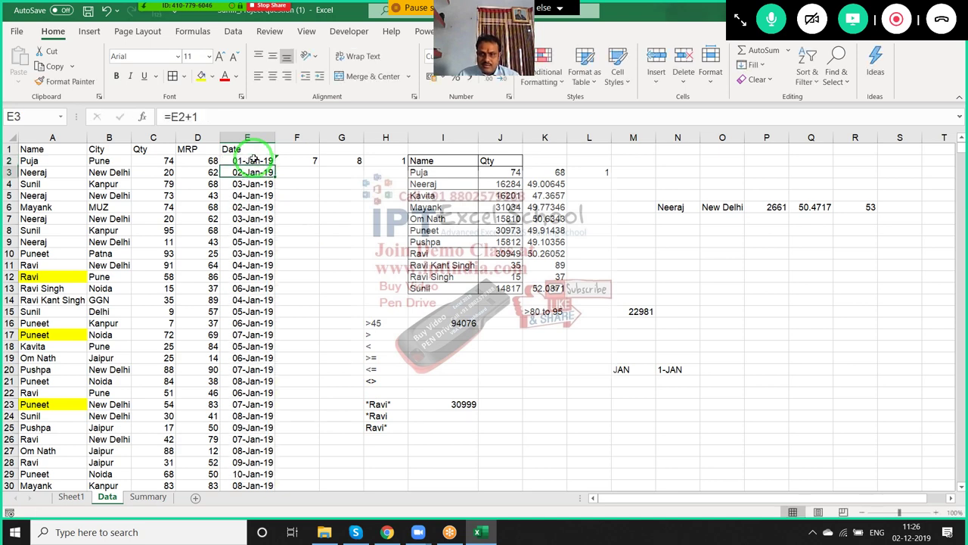
{"action": "left_click", "coordinate": [270, 161]}
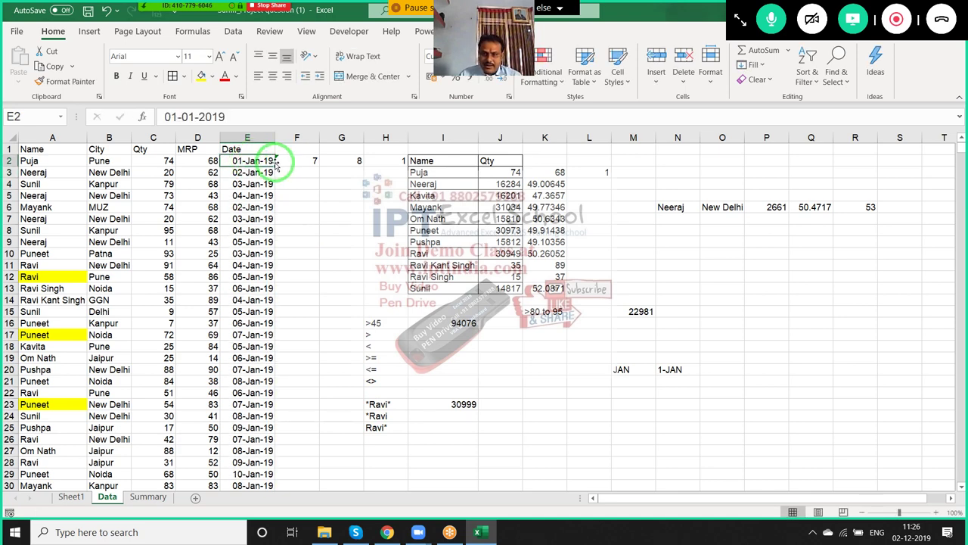
{"action": "double_click", "coordinate": [275, 161]}
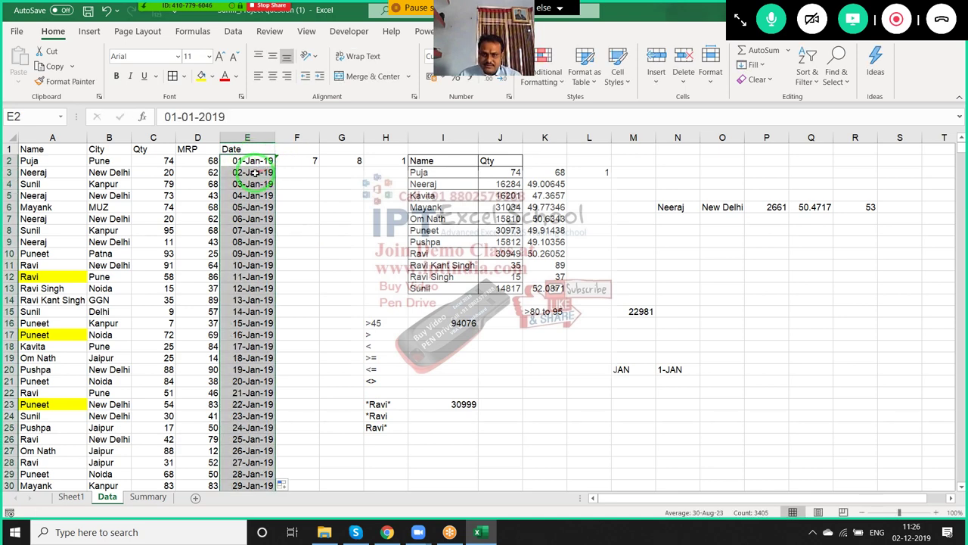
{"action": "left_click", "coordinate": [253, 173]}
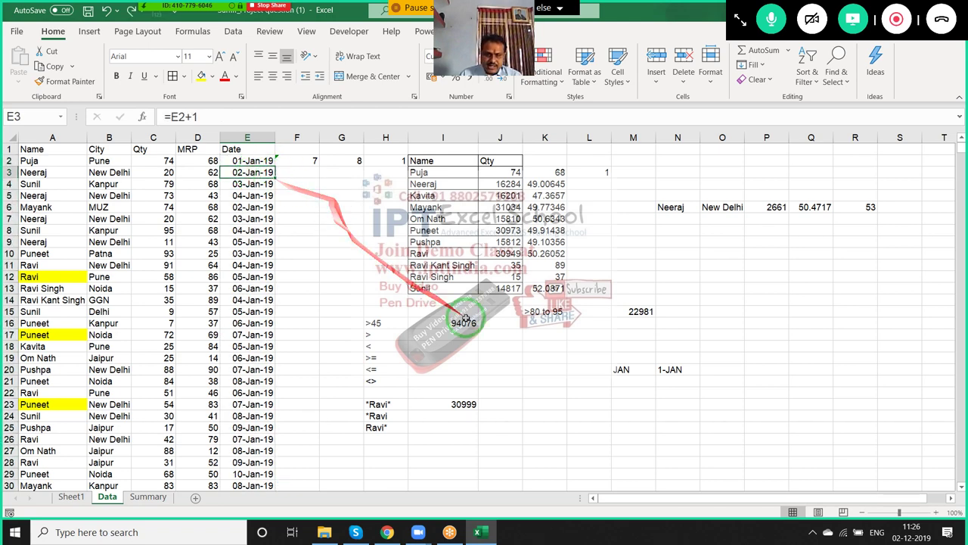
Recommit N20's formula so it still displays 1-JAN from M20.
{"action": "left_click", "coordinate": [640, 370]}
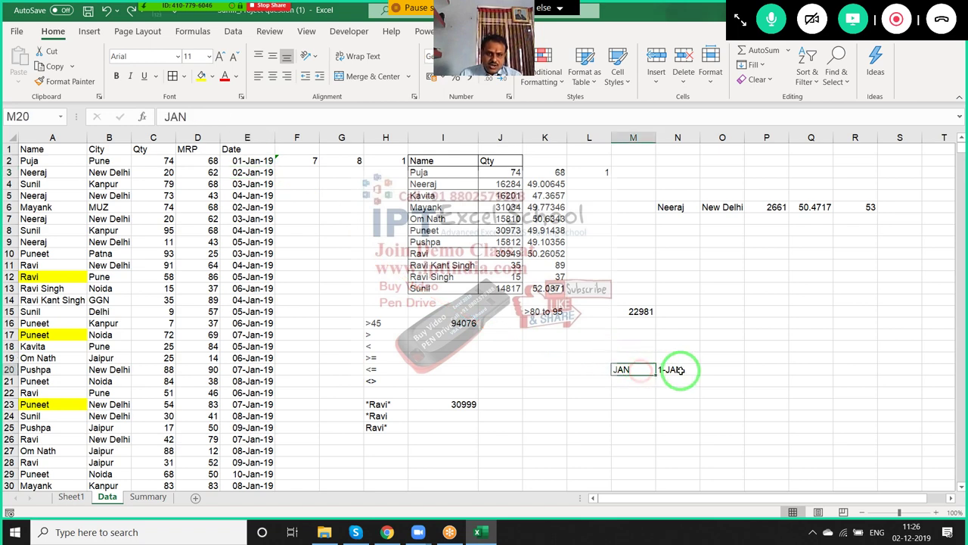
{"action": "left_click", "coordinate": [676, 369]}
{"action": "double_click", "coordinate": [679, 369]}
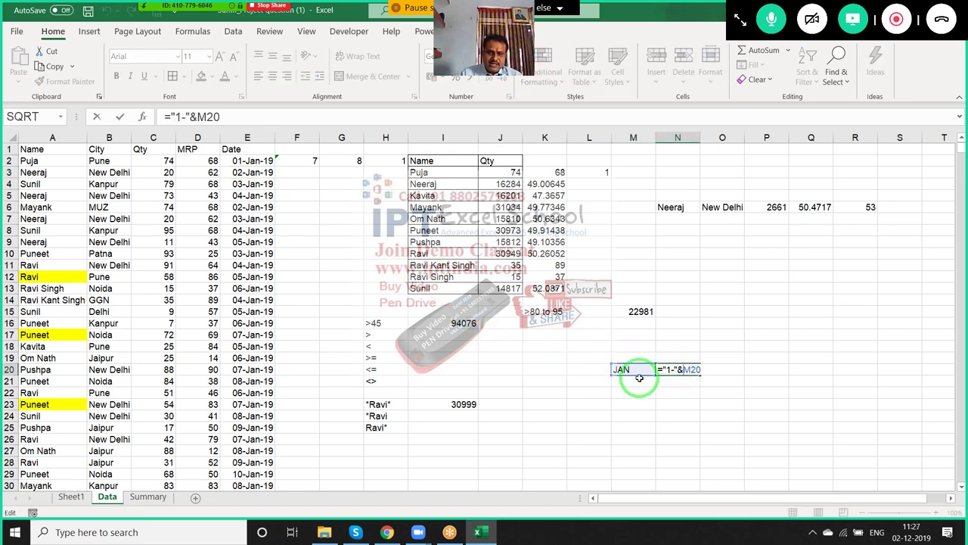
{"action": "key", "text": "Return"}
{"action": "left_click", "coordinate": [733, 370]}
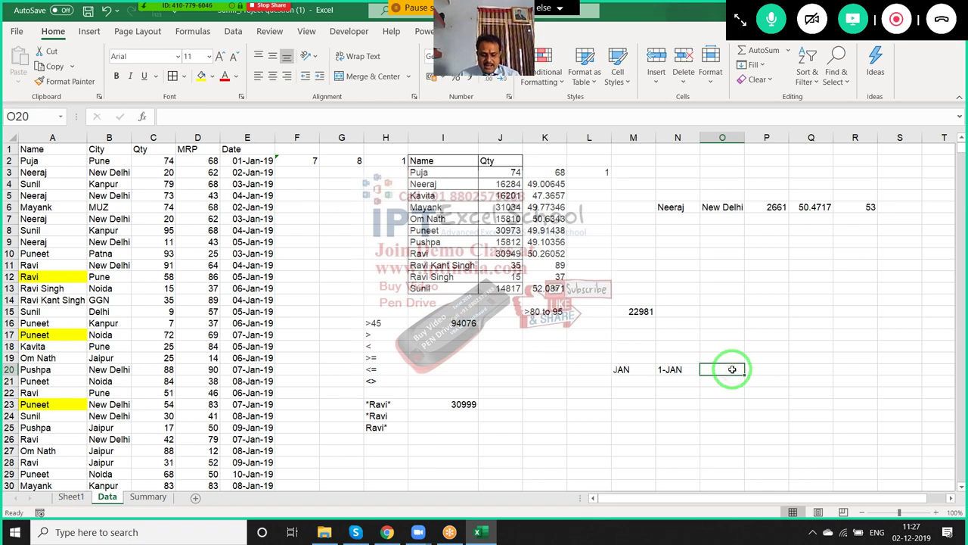
Enter an EOMONTH formula in O20 that returns the month-end date from N20.
{"action": "type", "text": "=eomo"}
{"action": "key", "text": "Tab"}
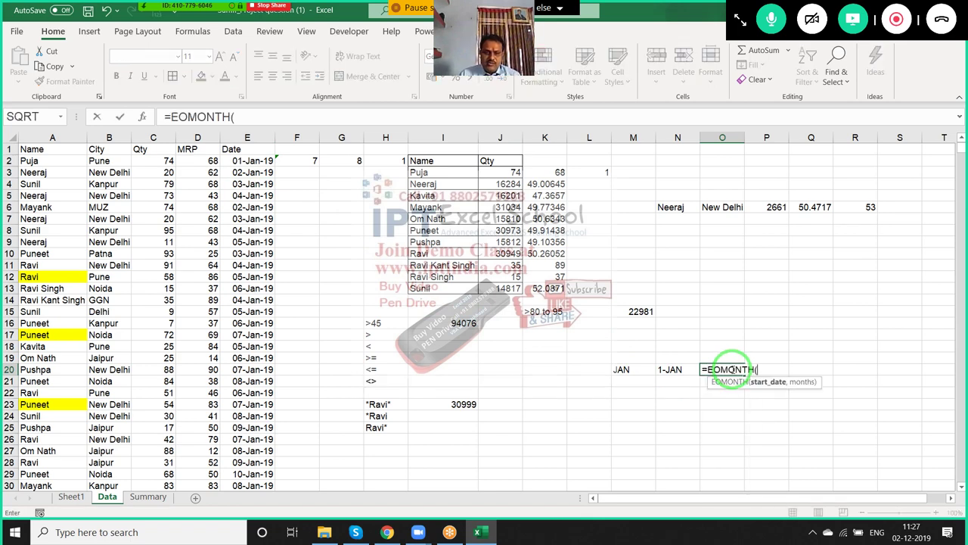
{"action": "key", "text": "Left"}
{"action": "type", "text": ","}
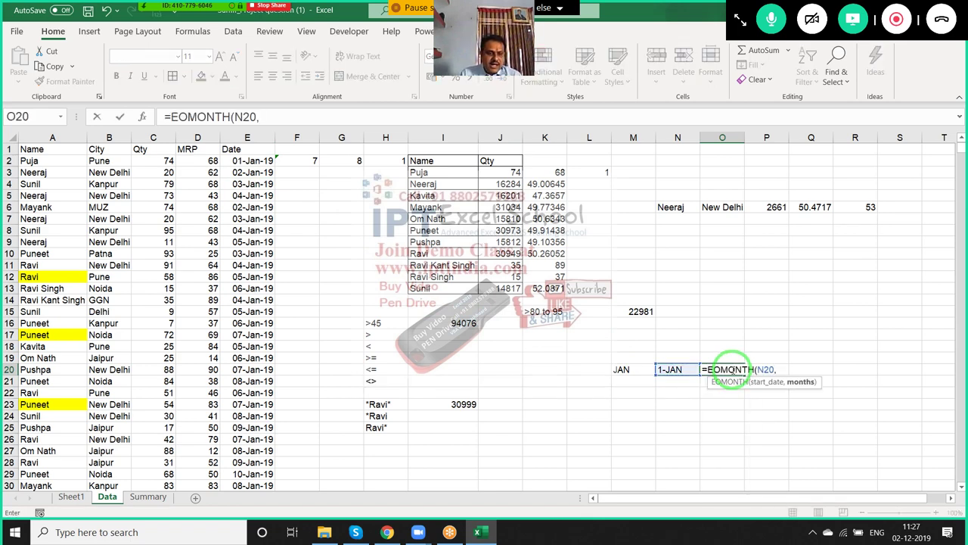
{"action": "key", "text": "Return"}
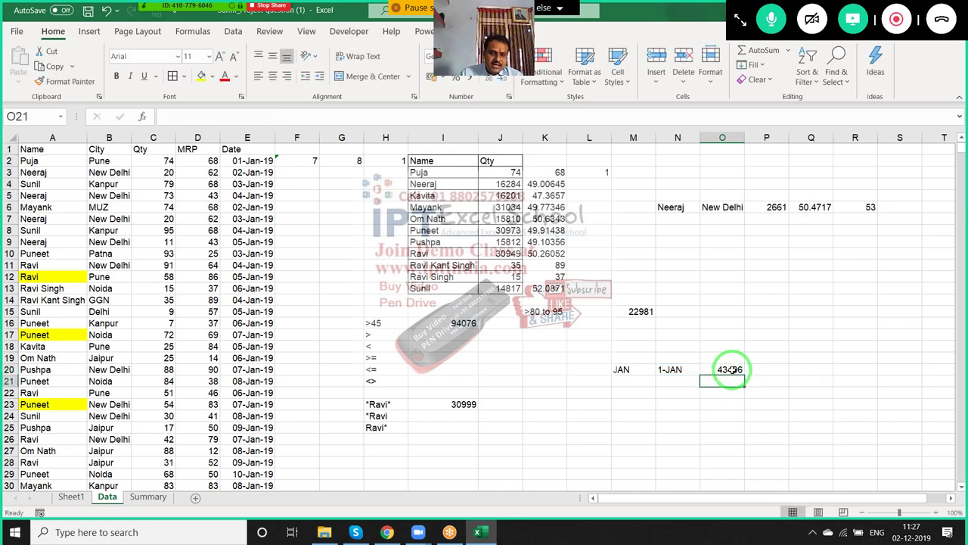
{"action": "left_click", "coordinate": [731, 369]}
Rewrite N20 as =("1-"&M20)+0 so it becomes a real date.
{"action": "key", "text": "Left"}
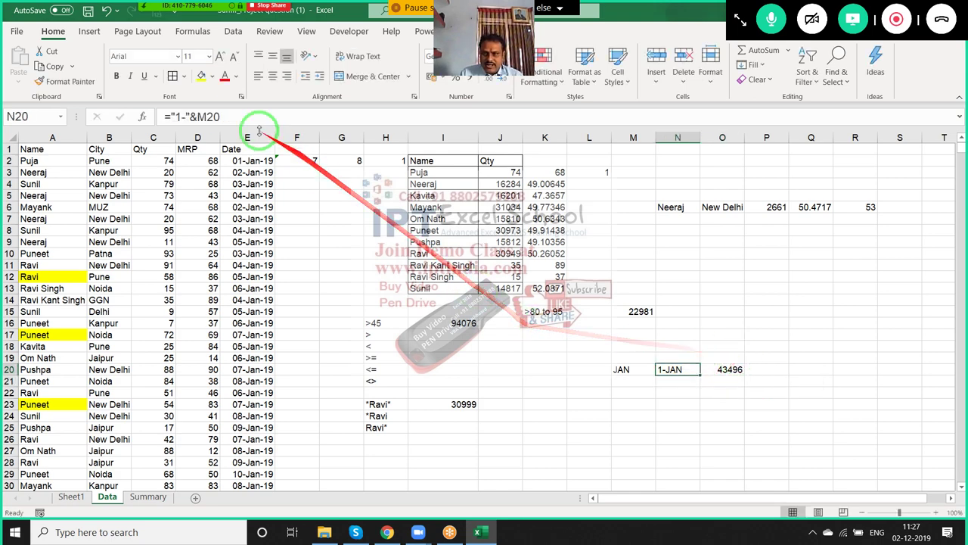
{"action": "left_click", "coordinate": [171, 117]}
{"action": "type", "text": "("}
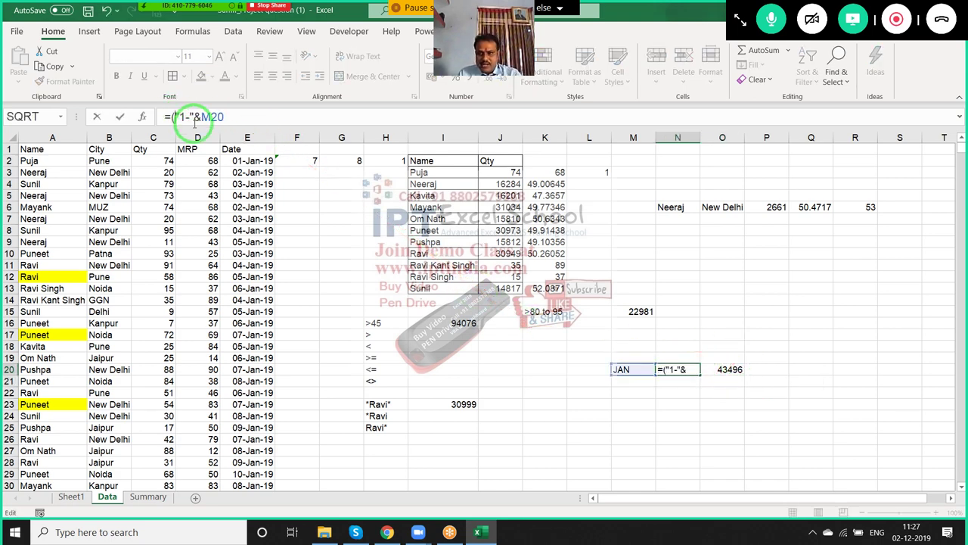
{"action": "left_click", "coordinate": [239, 122]}
{"action": "type", "text": ")+0"}
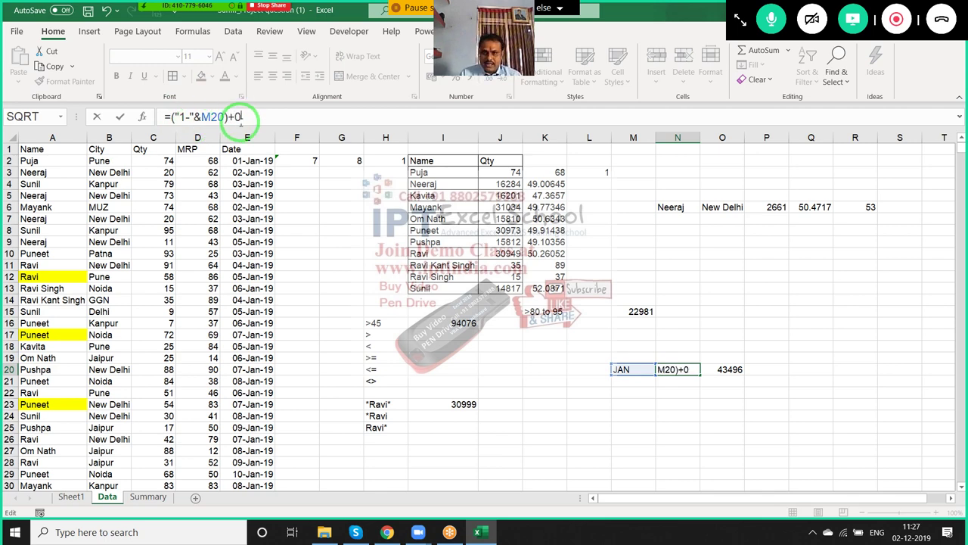
{"action": "key", "text": "Return"}
{"action": "key", "text": "Up"}
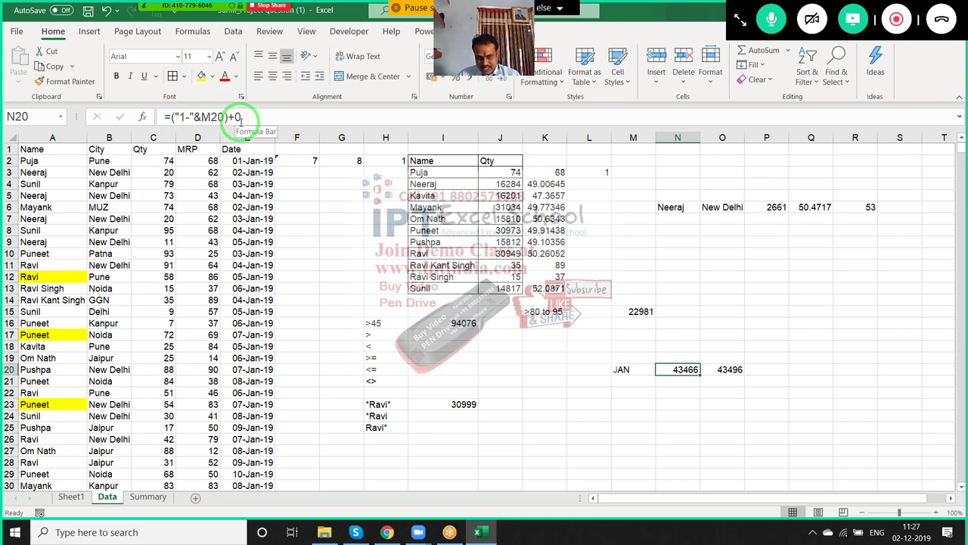
Format N20:O20 as short dates, showing 01-Jan-19 and 31-Jan-19.
{"action": "key", "text": "shift+Right"}
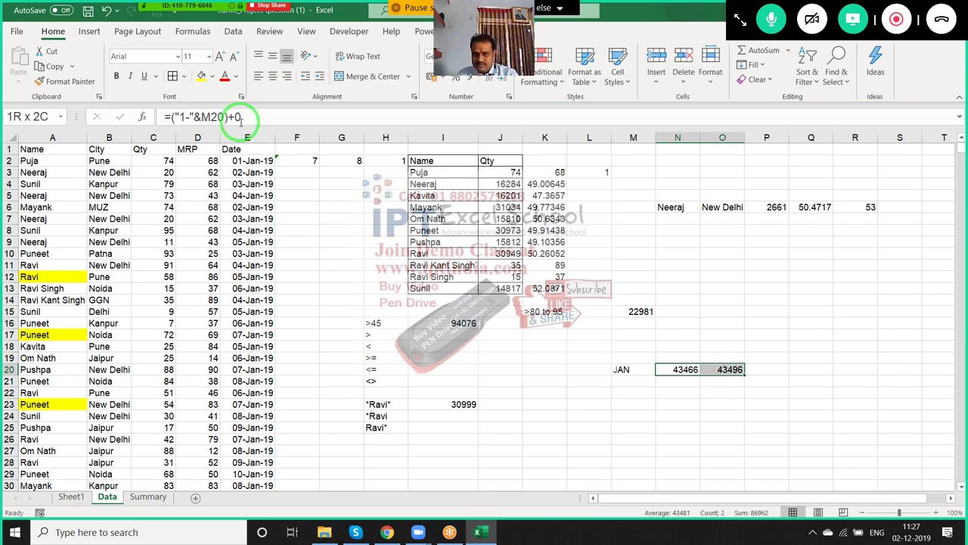
{"action": "key", "text": "ctrl+shift+3"}
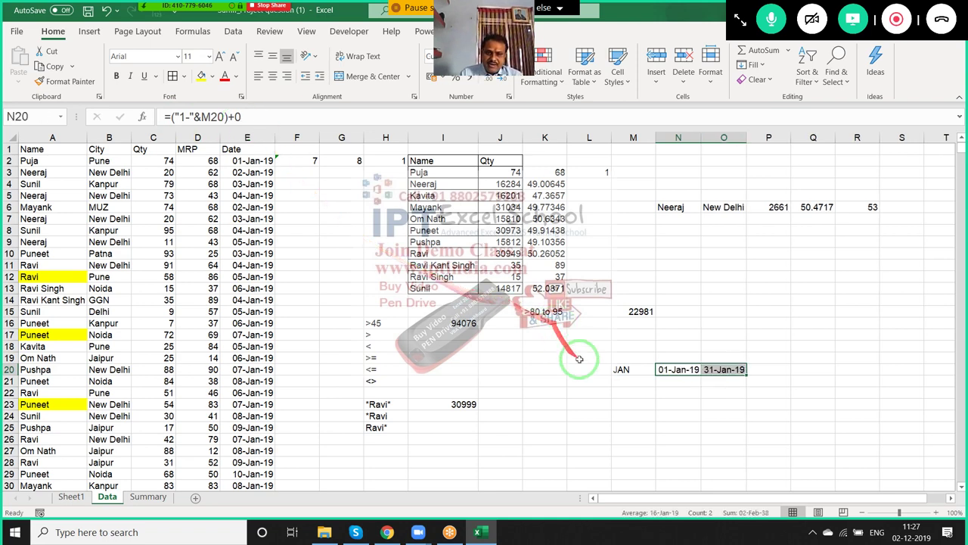
{"action": "left_click", "coordinate": [629, 371]}
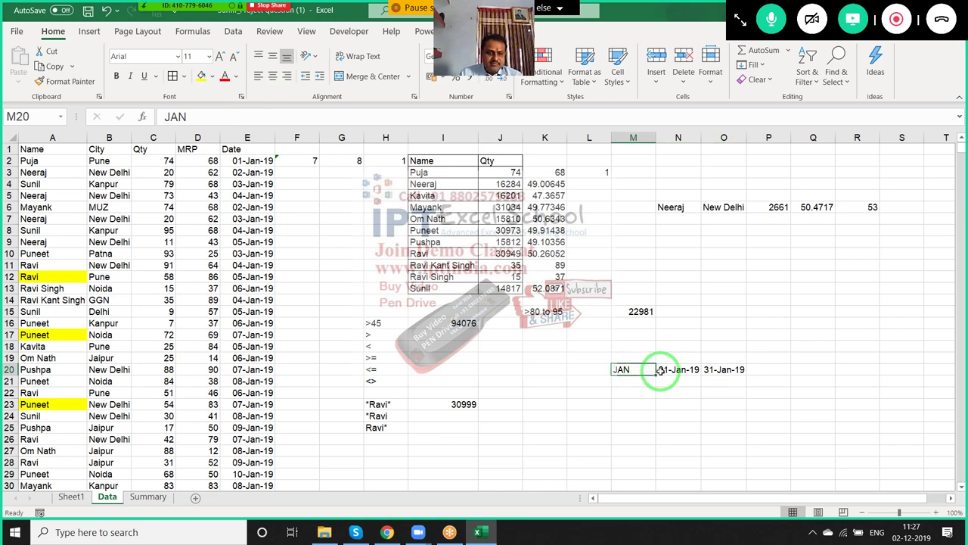
{"action": "left_click_drag", "start_coordinate": [660, 370], "coordinate": [725, 369]}
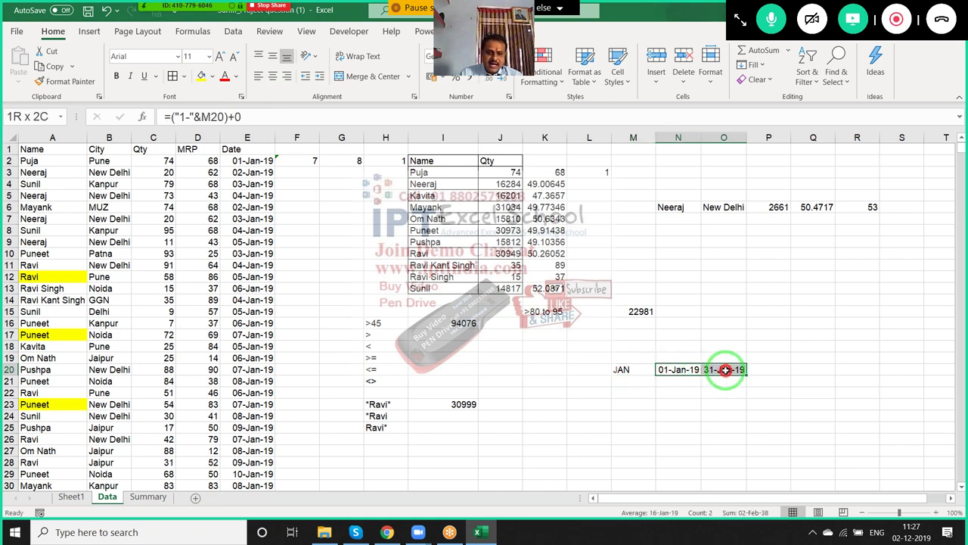
{"action": "left_click", "coordinate": [760, 372]}
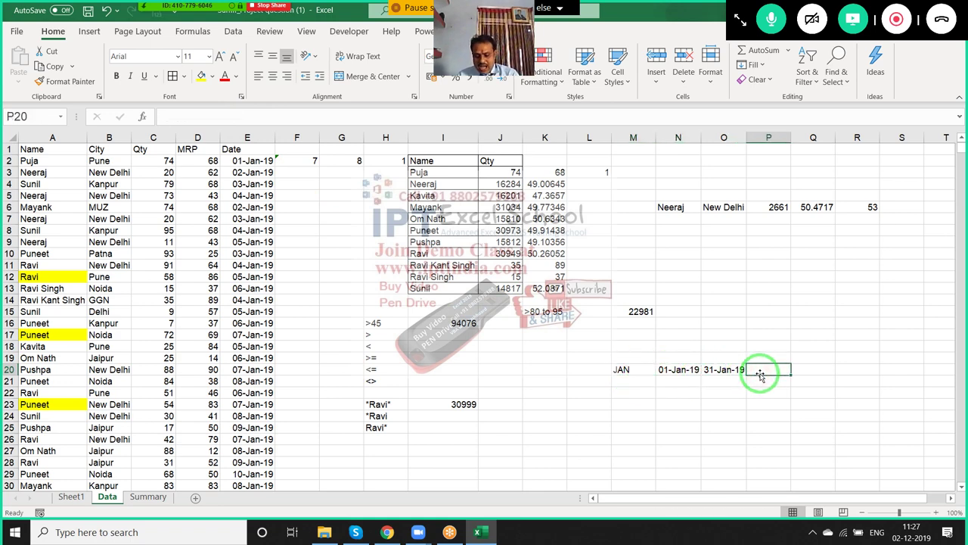
Begin a SUMIFS in P20 summing Qty column C, with Date column E as first criteria range.
{"action": "type", "text": "=sumifs"}
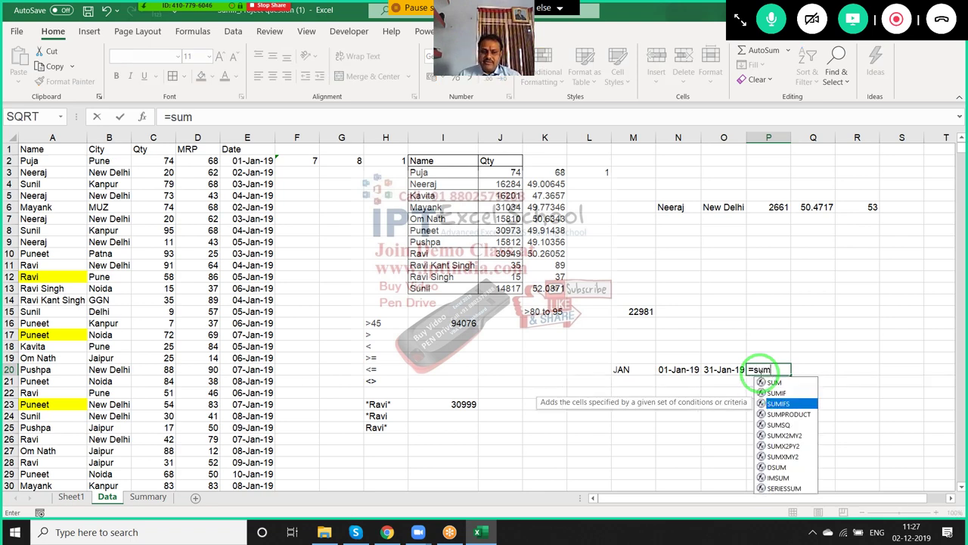
{"action": "key", "text": "Tab"}
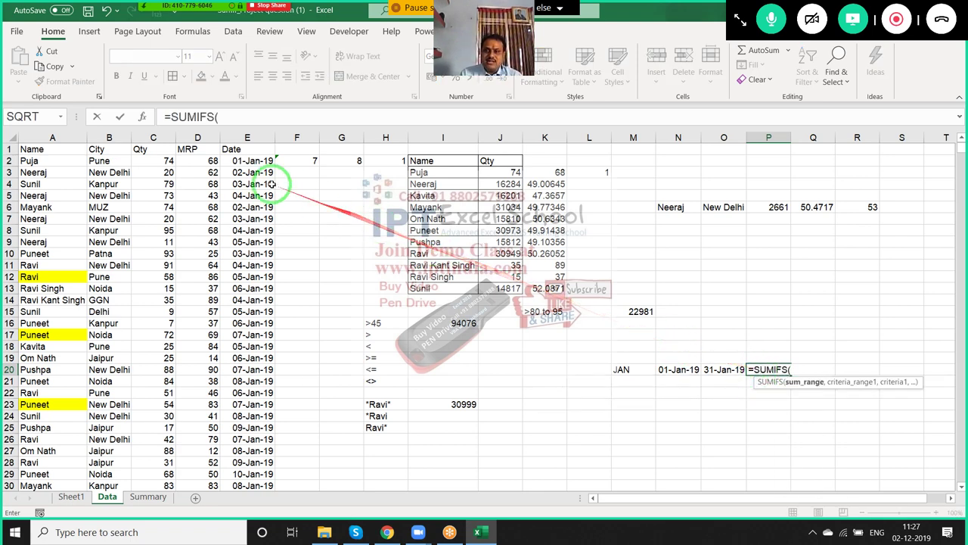
{"action": "left_click", "coordinate": [162, 138]}
{"action": "type", "text": ","}
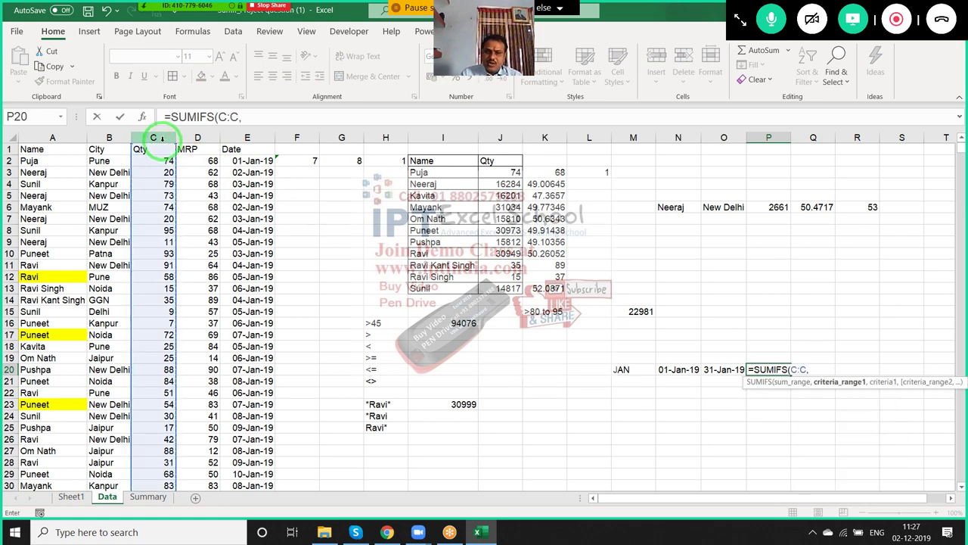
{"action": "left_click", "coordinate": [229, 137]}
{"action": "type", "text": ",\">=\"&"}
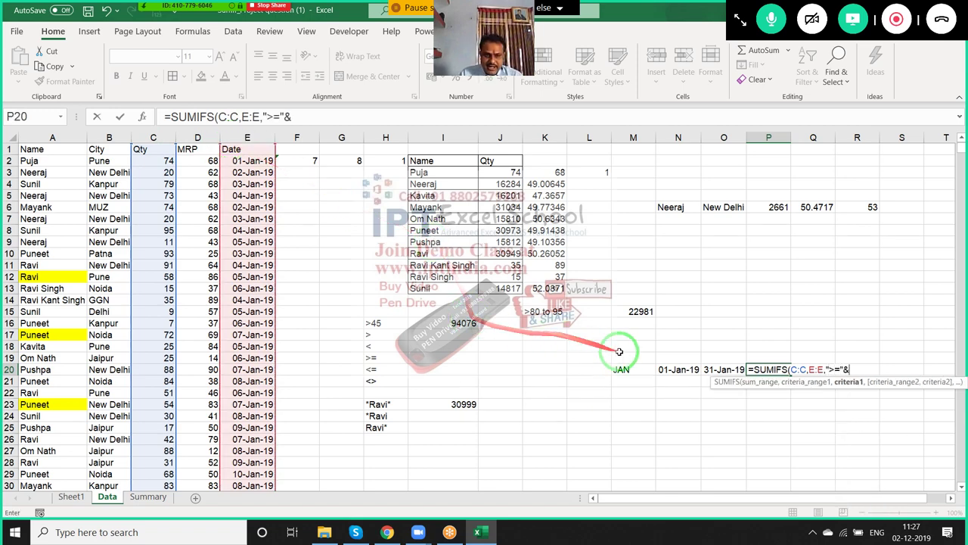
Complete the SUMIFS criteria for dates from N20 through O20, giving the monthly Qty total.
{"action": "left_click", "coordinate": [658, 368]}
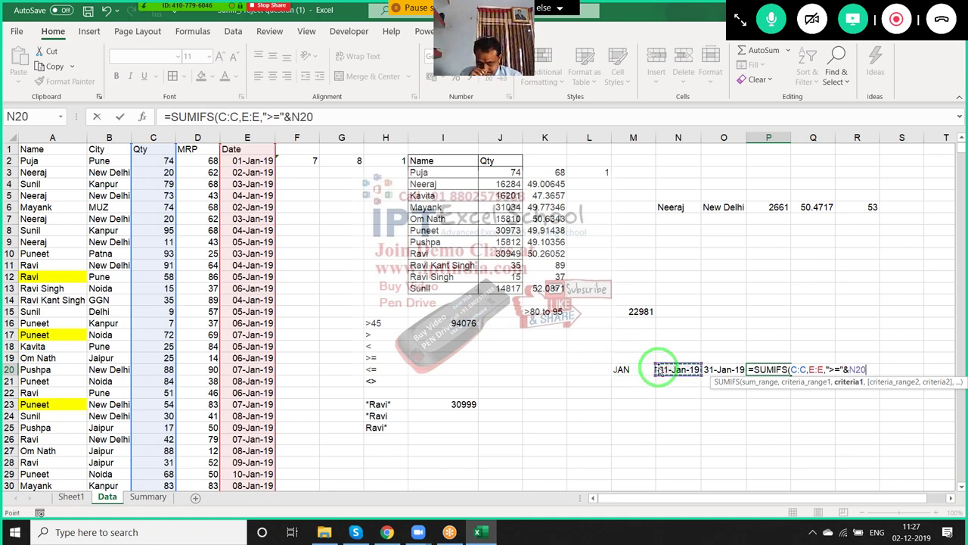
{"action": "type", "text": ","}
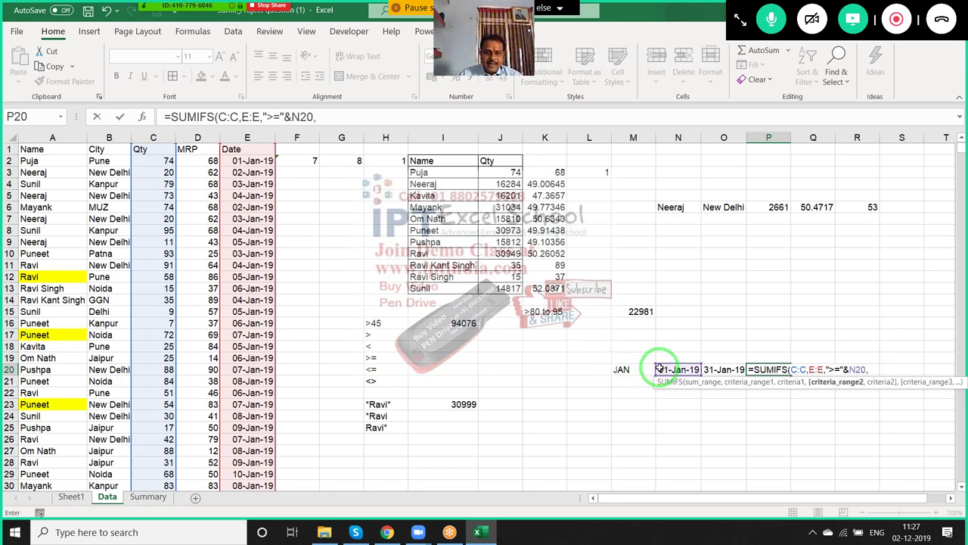
{"action": "type", "text": "su"}
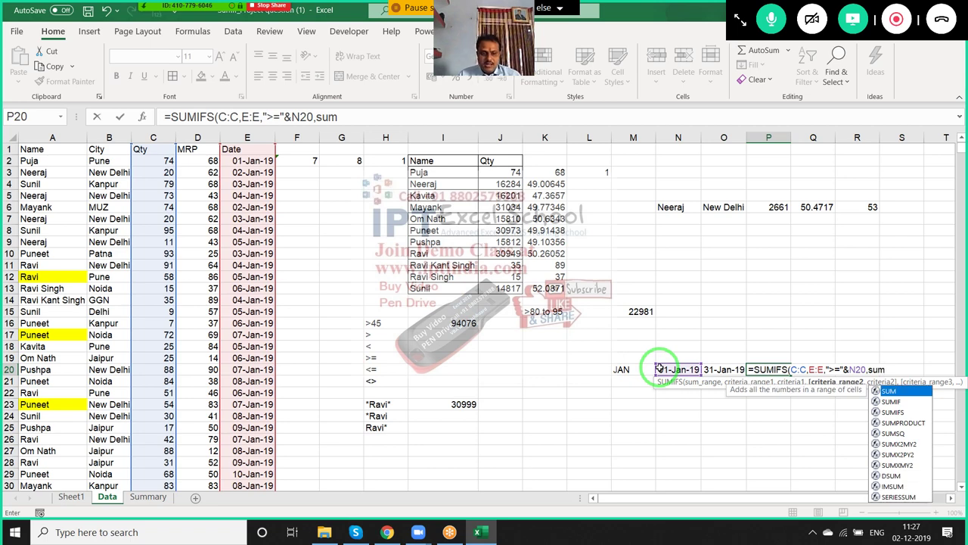
{"action": "key", "text": "BackSpace"}
{"action": "key", "text": "BackSpace"}
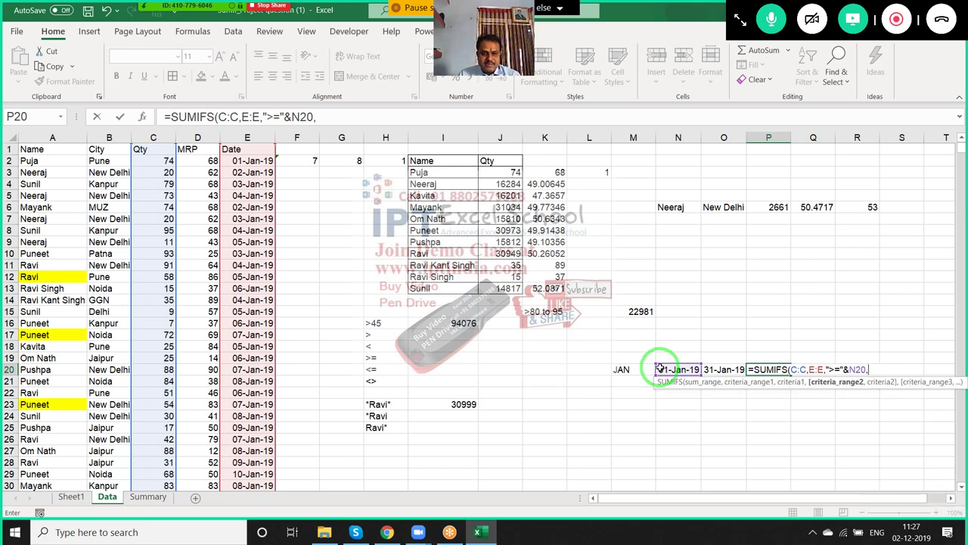
{"action": "left_click", "coordinate": [247, 141]}
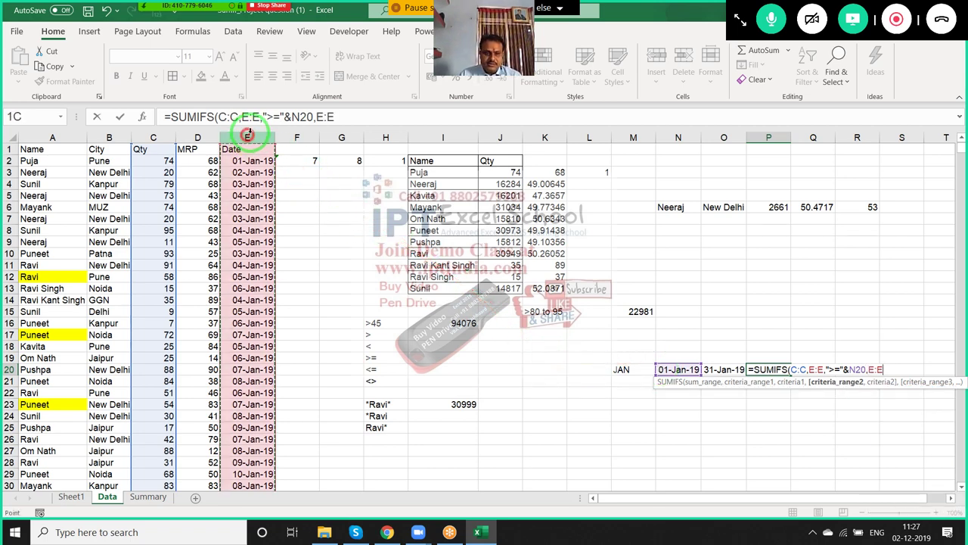
{"action": "type", "text": ",\"<=\"&"}
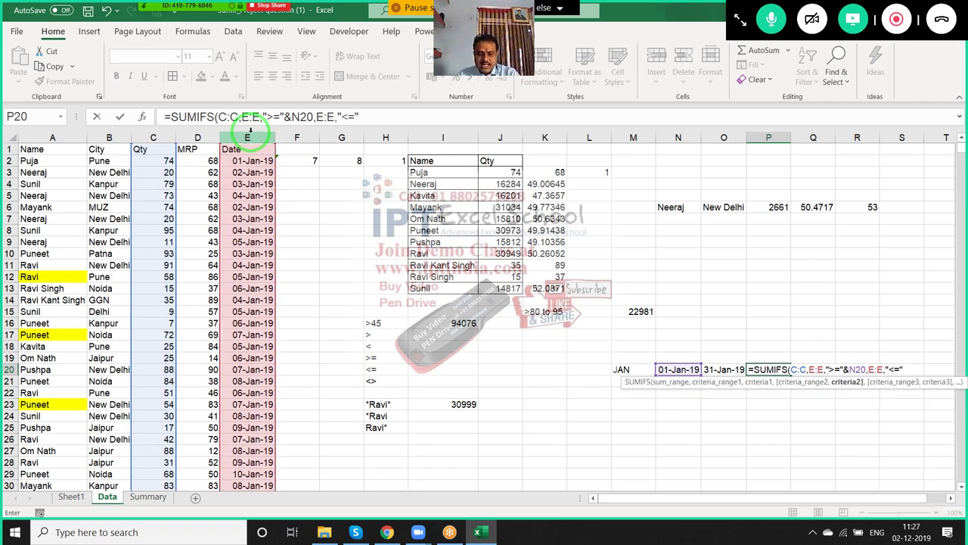
{"action": "left_click", "coordinate": [732, 368]}
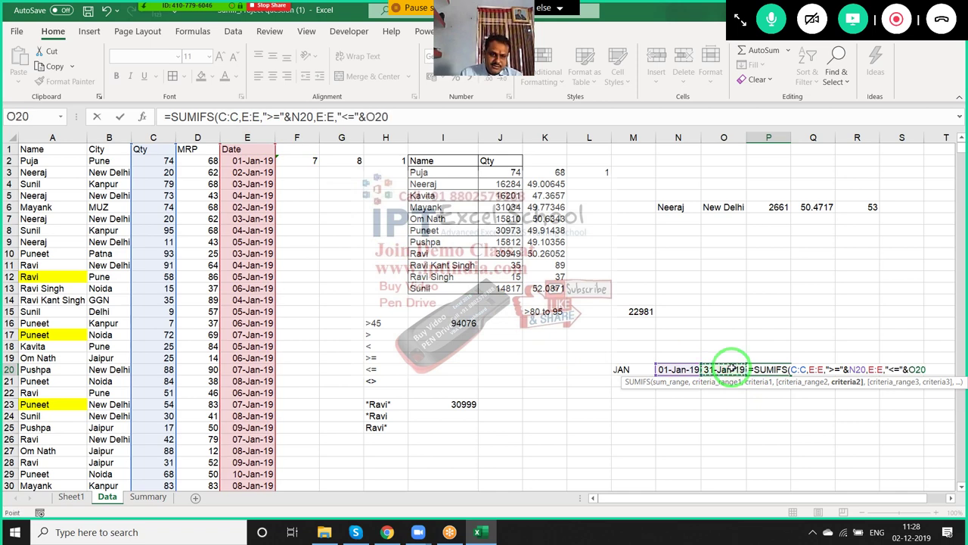
{"action": "key", "text": "Return"}
{"action": "left_click", "coordinate": [772, 368]}
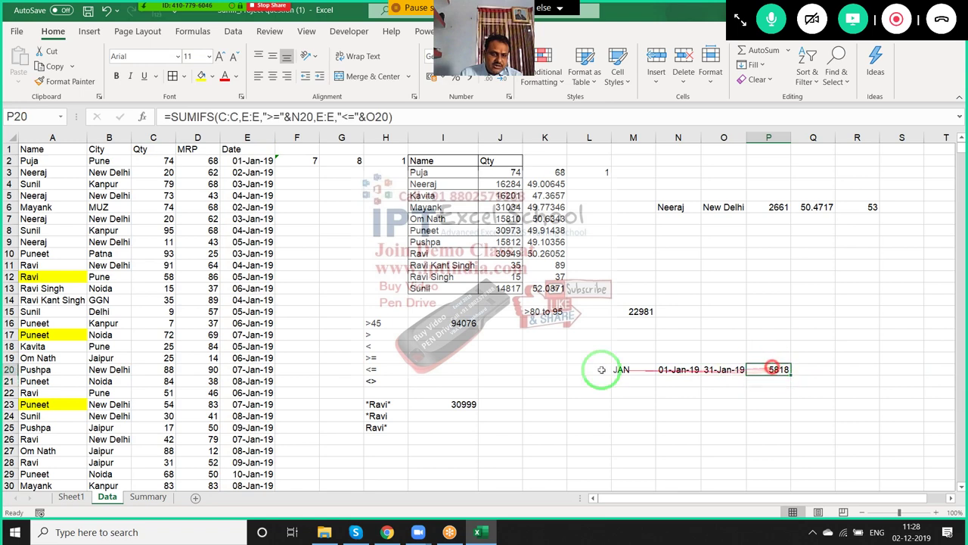
Change M20's month to Feb, then Mar (total 5673), and save the workbook.
{"action": "left_click", "coordinate": [634, 369]}
{"action": "type", "text": "Feb"}
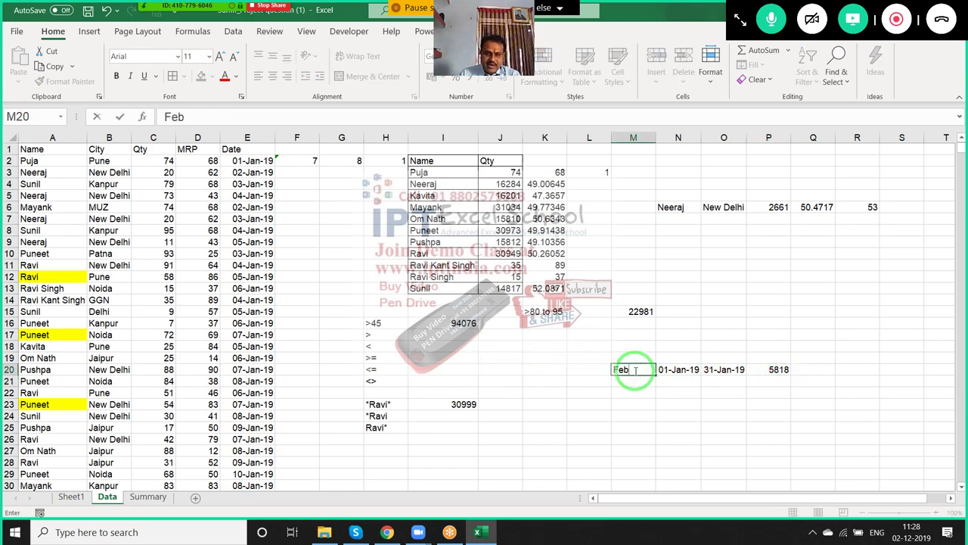
{"action": "key", "text": "Return"}
{"action": "left_click", "coordinate": [635, 369]}
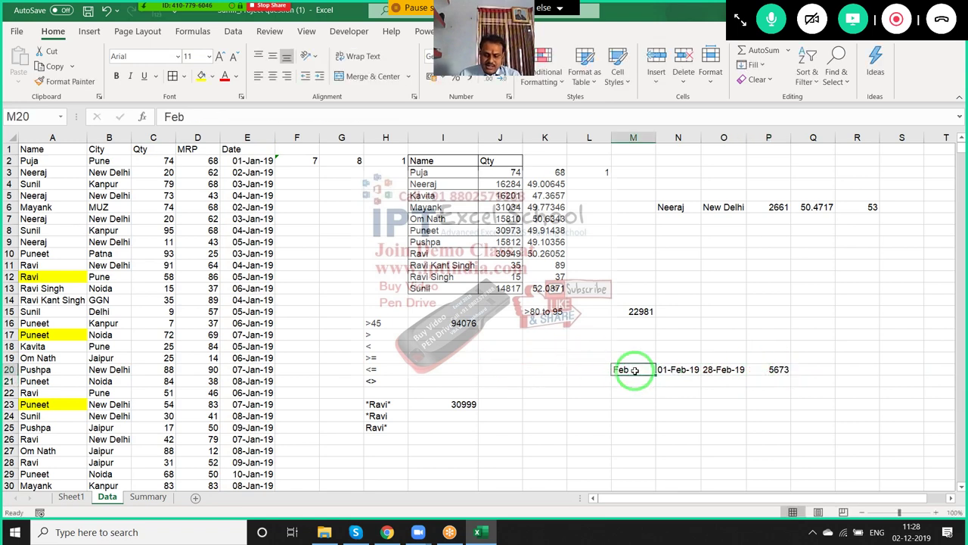
{"action": "type", "text": "Mar"}
{"action": "key", "text": "Return"}
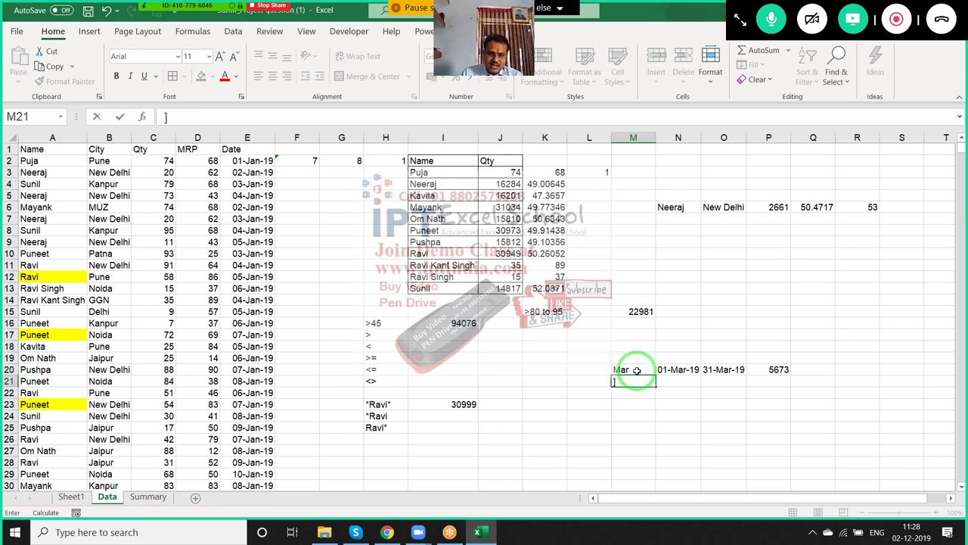
{"action": "key", "text": "ctrl+s"}
Review the Summary sheet's name, City and Year inputs and the monthly Qty/MRP area B8:C19.
{"action": "left_click", "coordinate": [159, 502]}
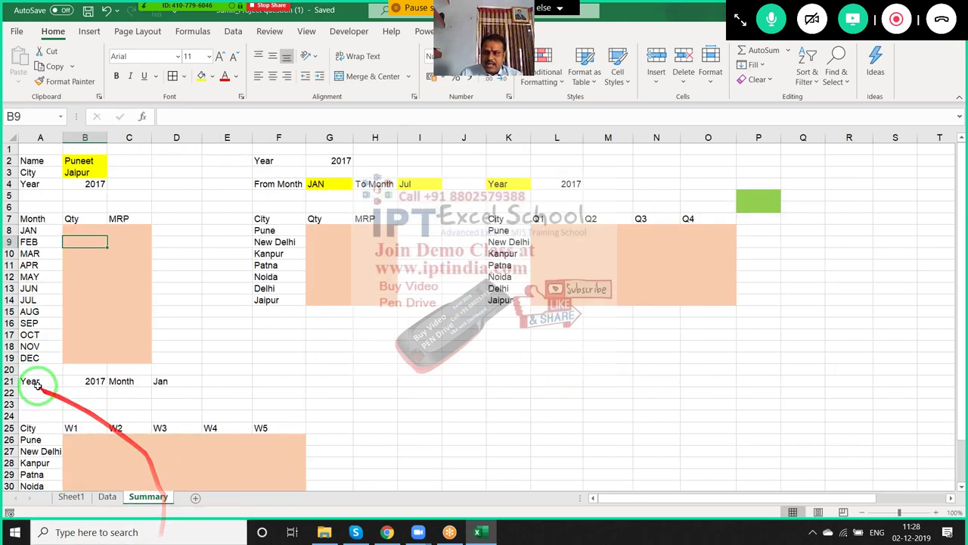
{"action": "scroll", "coordinate": [438, 340], "scroll_direction": "down", "scroll_amount": 2}
{"action": "scroll", "coordinate": [437, 339], "scroll_direction": "up", "scroll_amount": 2}
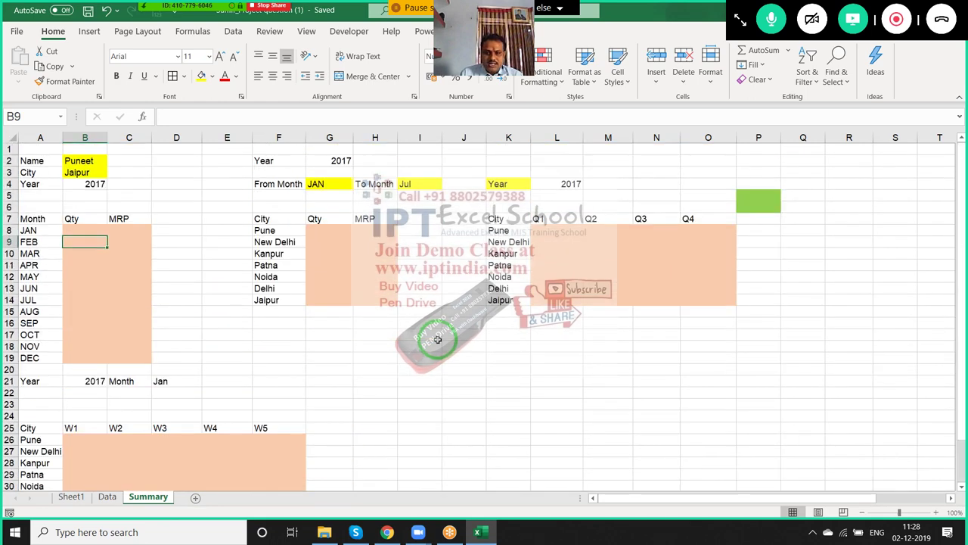
{"action": "left_click", "coordinate": [371, 368]}
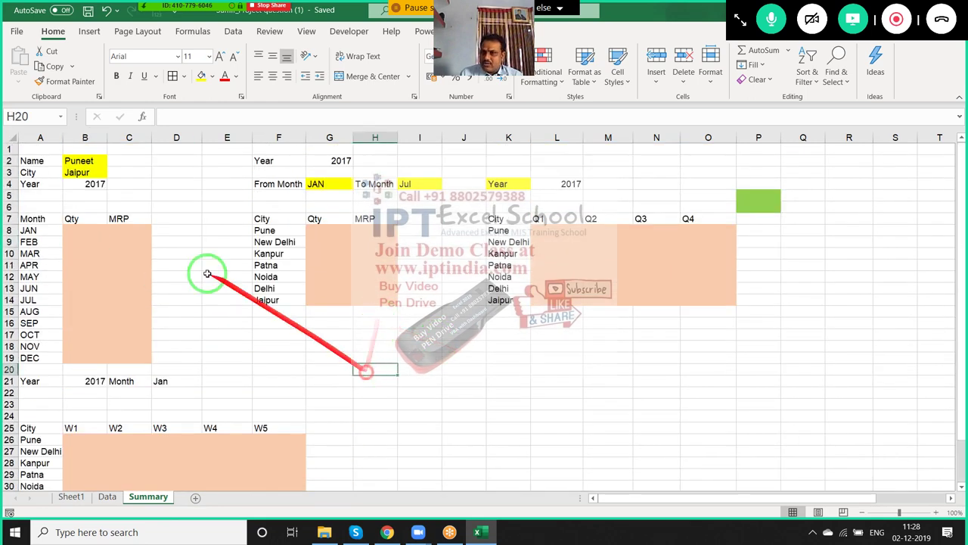
{"action": "left_click", "coordinate": [92, 162]}
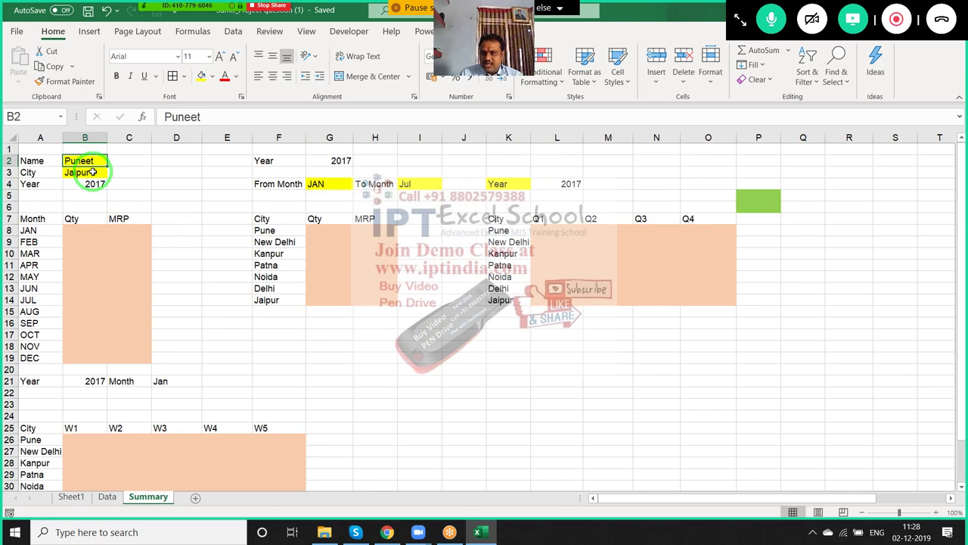
{"action": "left_click", "coordinate": [92, 172]}
{"action": "left_click", "coordinate": [91, 184]}
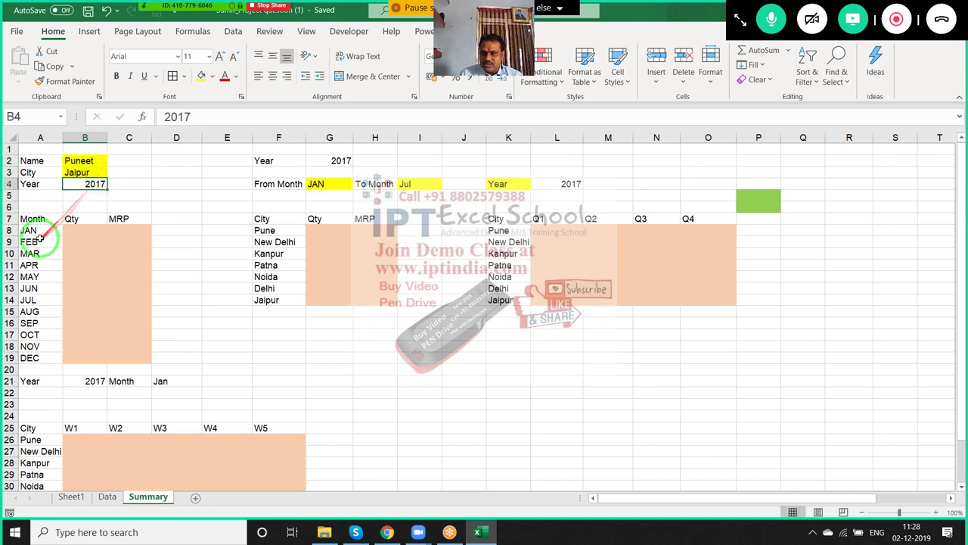
{"action": "left_click_drag", "start_coordinate": [84, 231], "coordinate": [130, 356]}
Set the Year in B4 and G2 to 2019.
{"action": "left_click", "coordinate": [83, 184]}
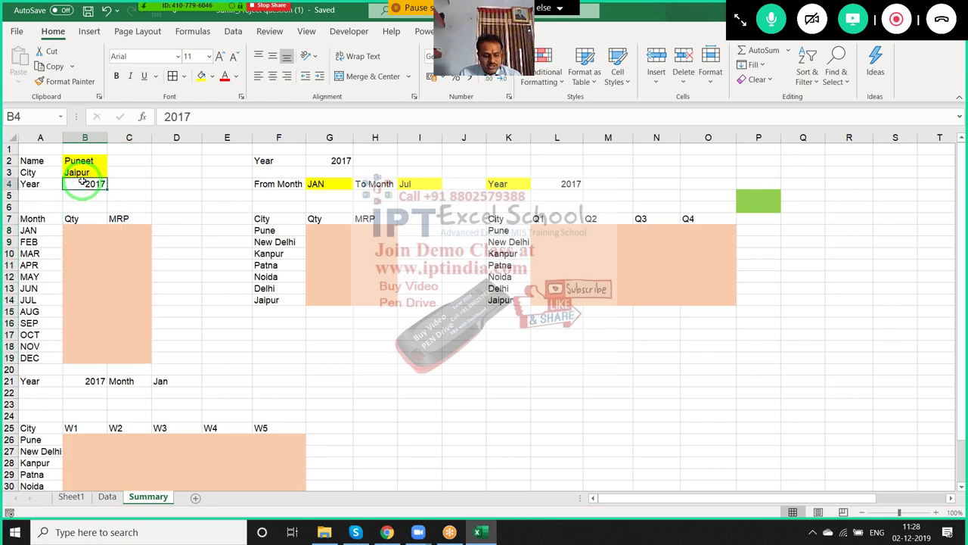
{"action": "type", "text": "20"}
{"action": "key", "text": "Return"}
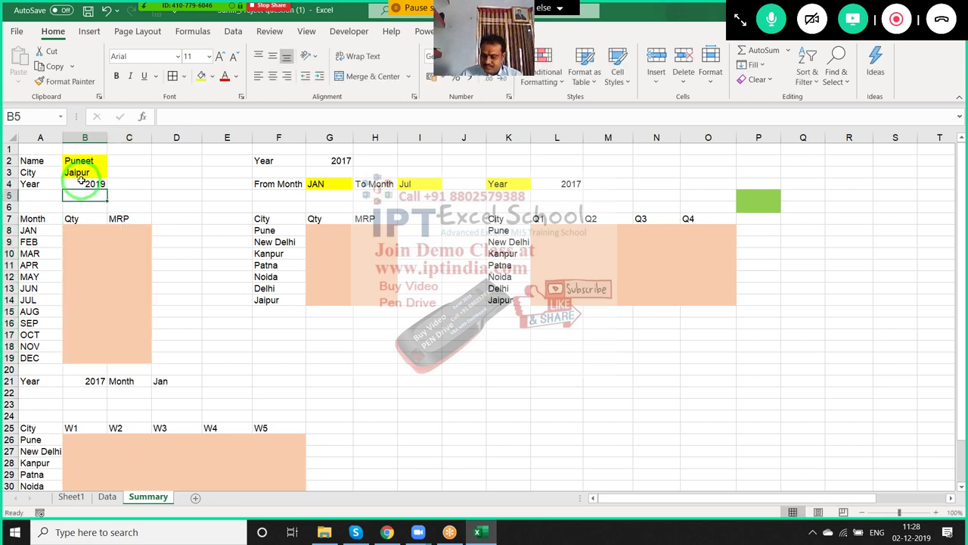
{"action": "left_click", "coordinate": [318, 241]}
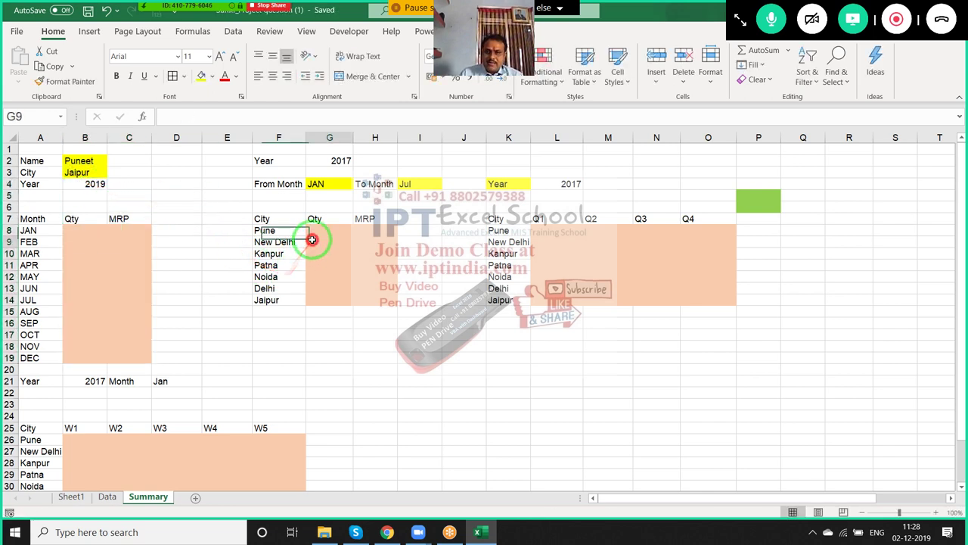
{"action": "left_click", "coordinate": [324, 184]}
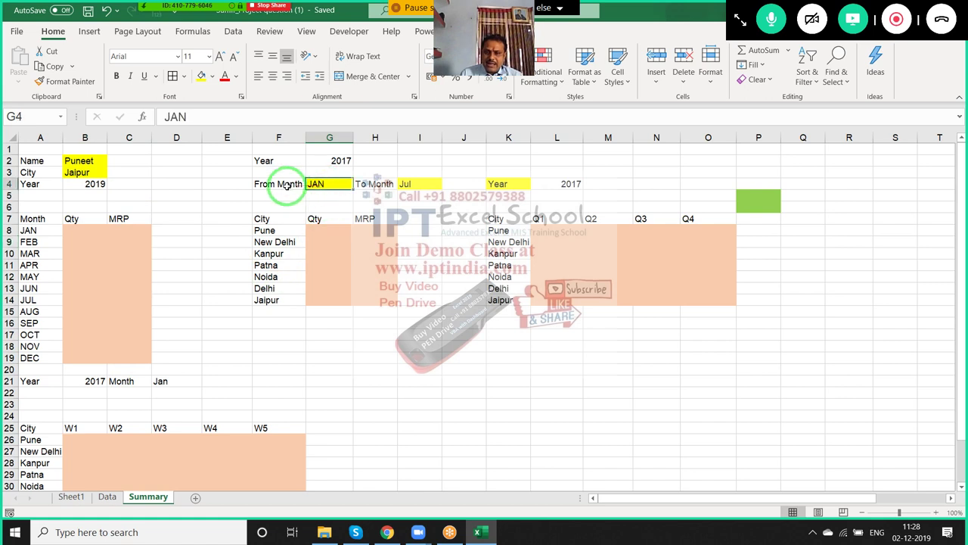
{"action": "left_click", "coordinate": [331, 158]}
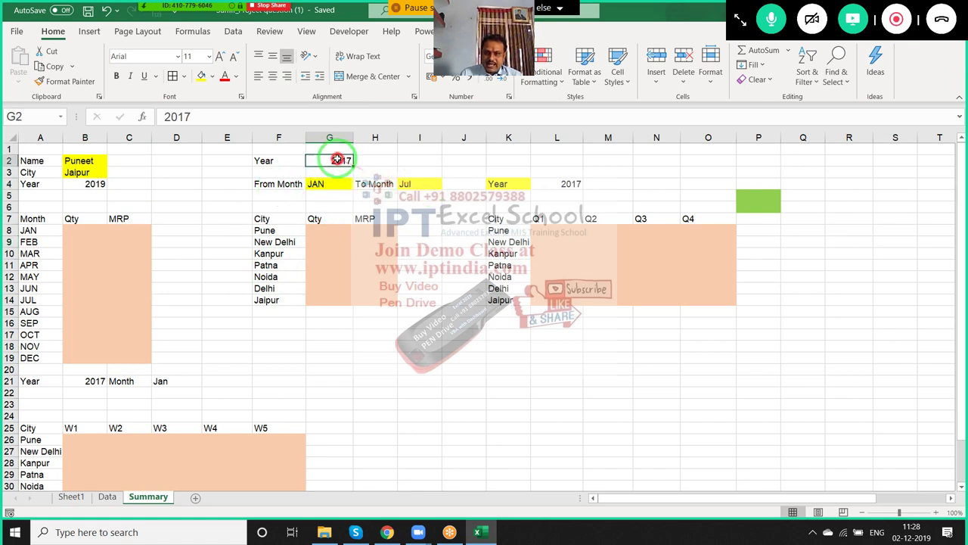
{"action": "type", "text": "2019"}
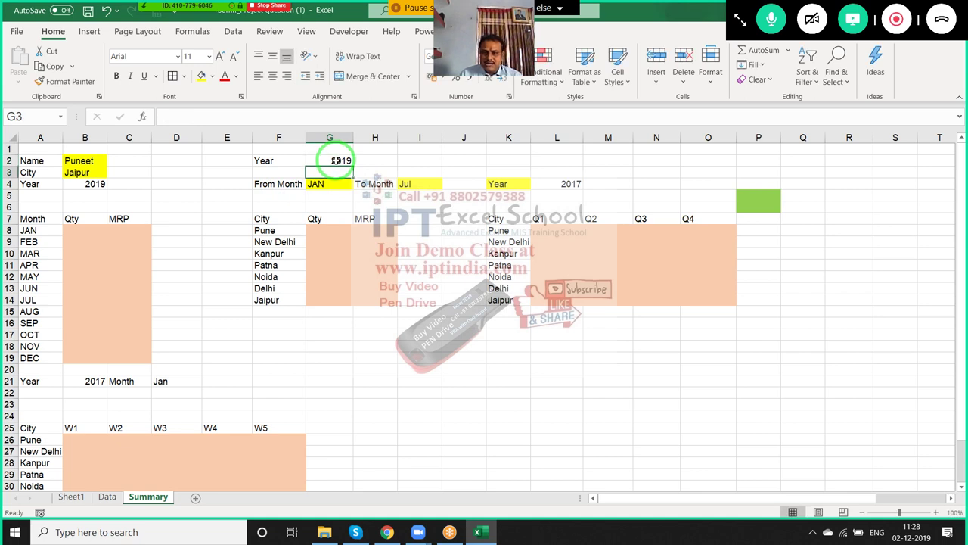
{"action": "mouse_move", "coordinate": [264, 219]}
{"action": "left_mouse_down"}
{"action": "mouse_move", "coordinate": [333, 244]}
{"action": "mouse_move", "coordinate": [379, 300]}
{"action": "left_mouse_up"}
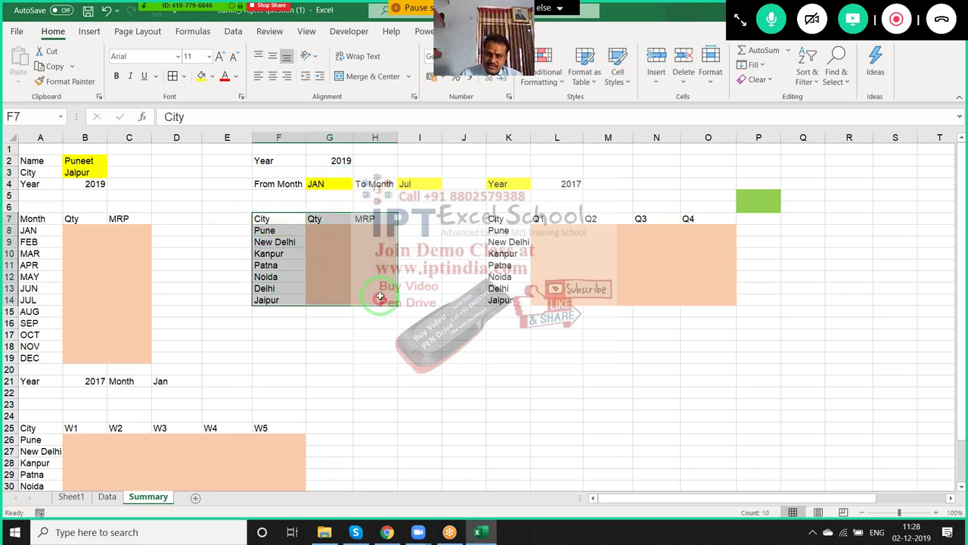
Set the quarterly table's Year cell L4 to 2019.
{"action": "left_click", "coordinate": [552, 183]}
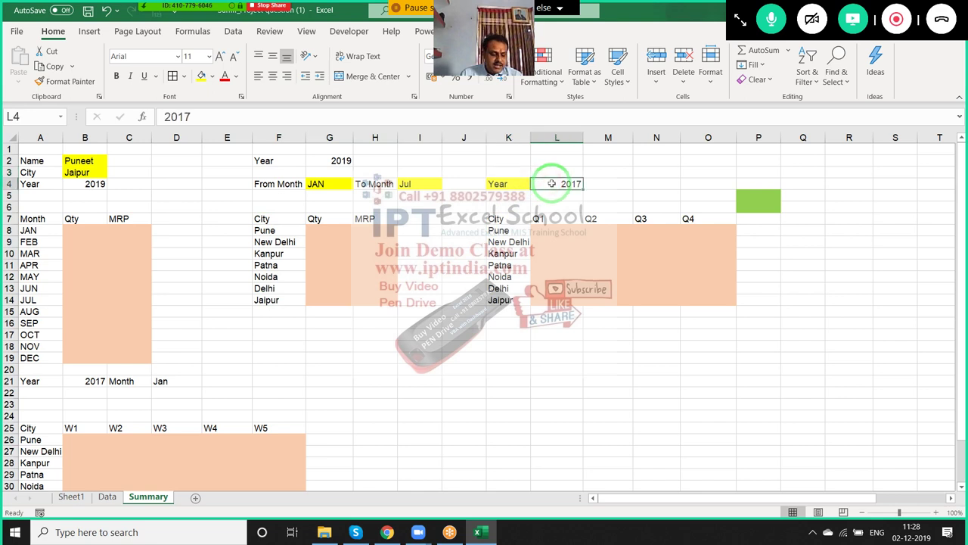
{"action": "type", "text": "20"}
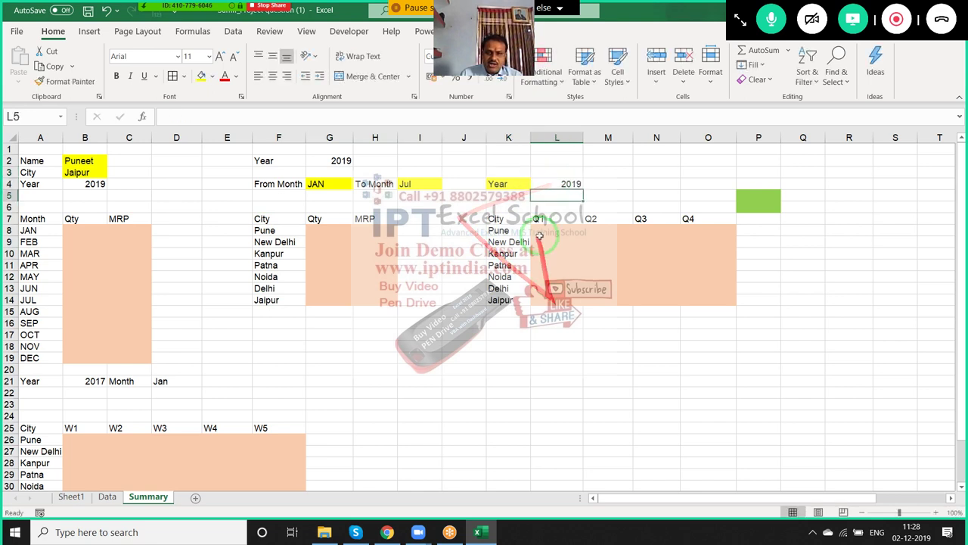
{"action": "left_click_drag", "start_coordinate": [496, 218], "coordinate": [707, 307]}
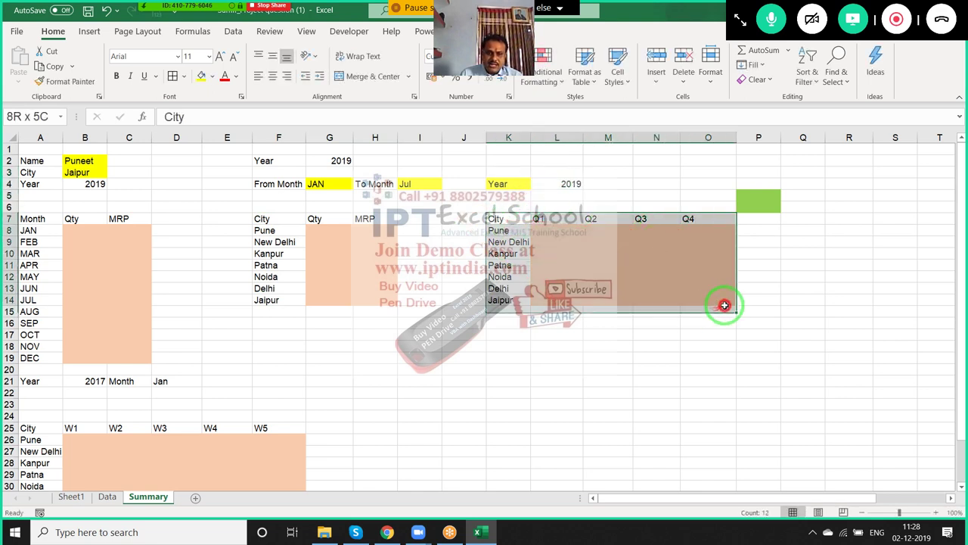
{"action": "left_click", "coordinate": [347, 417]}
Set the weekly city table's Year in B21 to 2019.
{"action": "scroll", "coordinate": [347, 417], "scroll_direction": "down", "scroll_amount": 3}
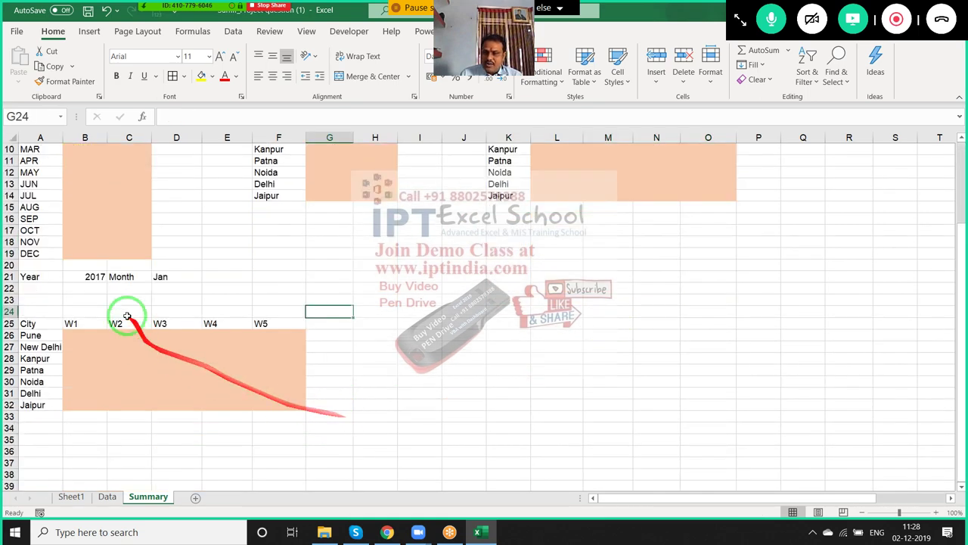
{"action": "left_click", "coordinate": [93, 277]}
{"action": "type", "text": "20"}
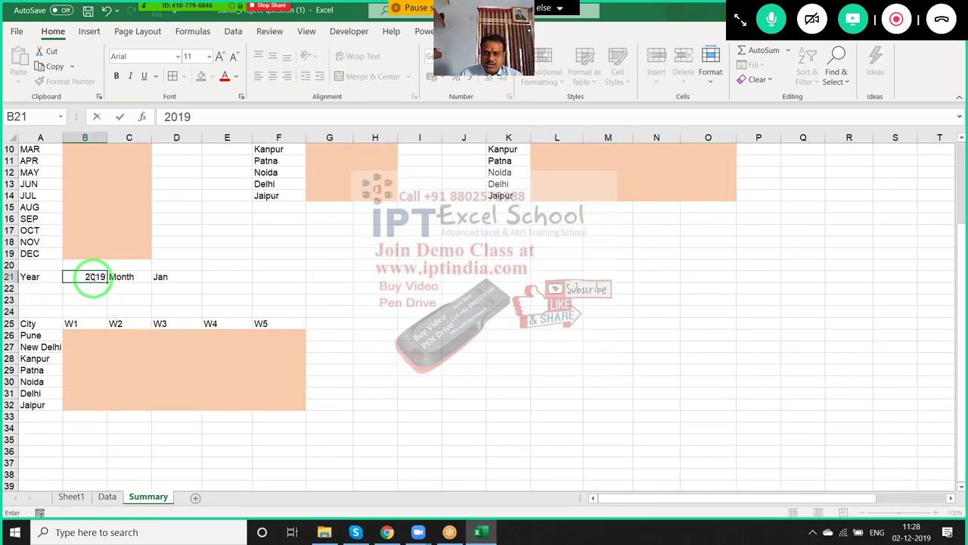
{"action": "left_click", "coordinate": [168, 277]}
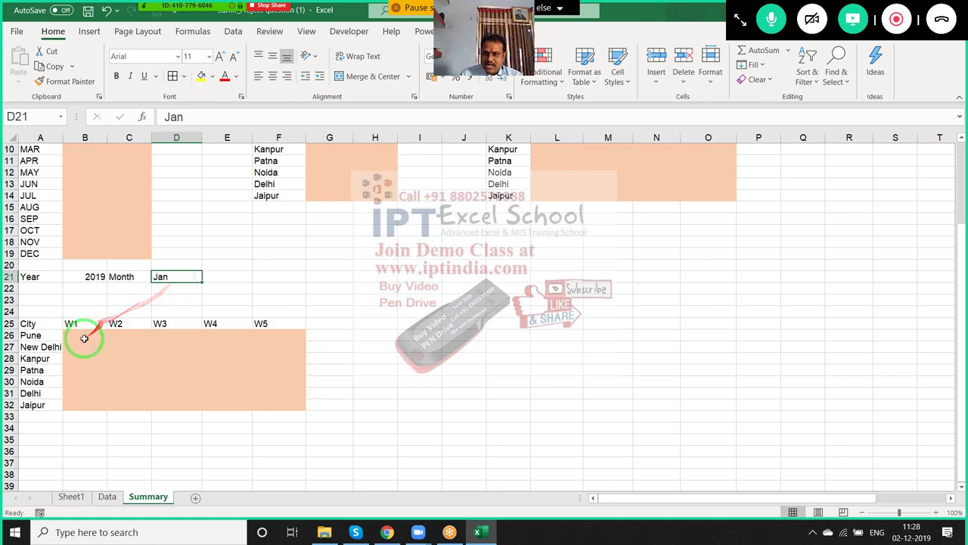
{"action": "left_click_drag", "start_coordinate": [84, 338], "coordinate": [261, 401]}
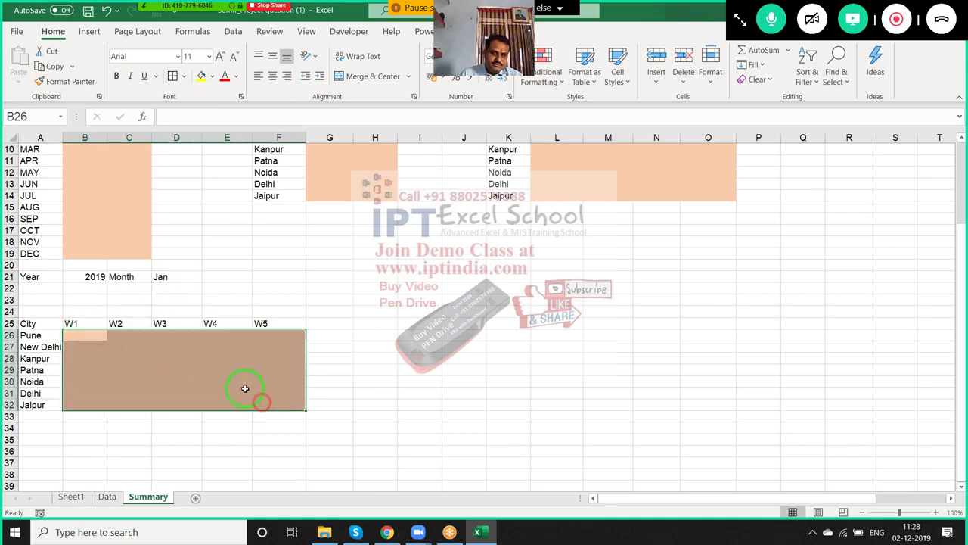
Save the workbook from the Quick Access Toolbar.
{"action": "scroll", "coordinate": [246, 388], "scroll_direction": "up", "scroll_amount": 3}
{"action": "left_click", "coordinate": [87, 10]}
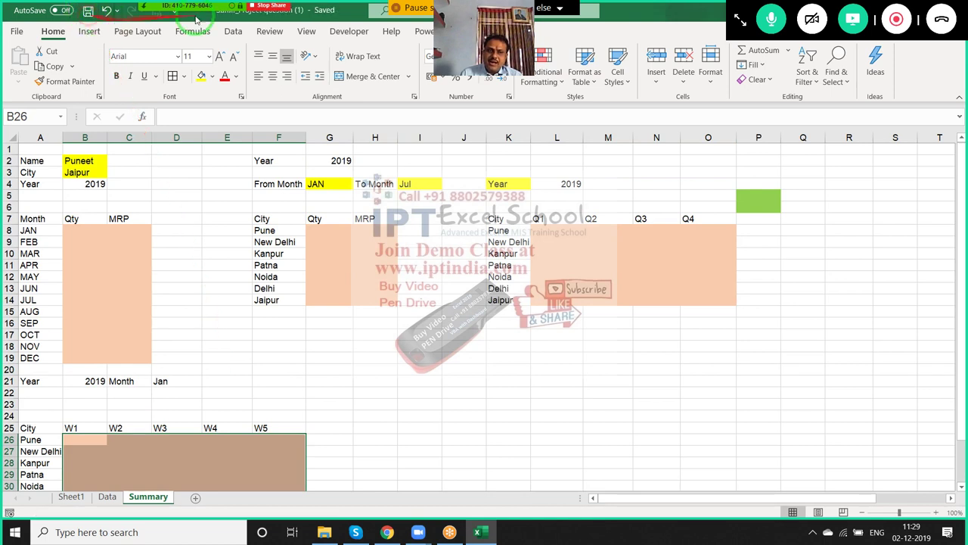
{"action": "left_click", "coordinate": [251, 344]}
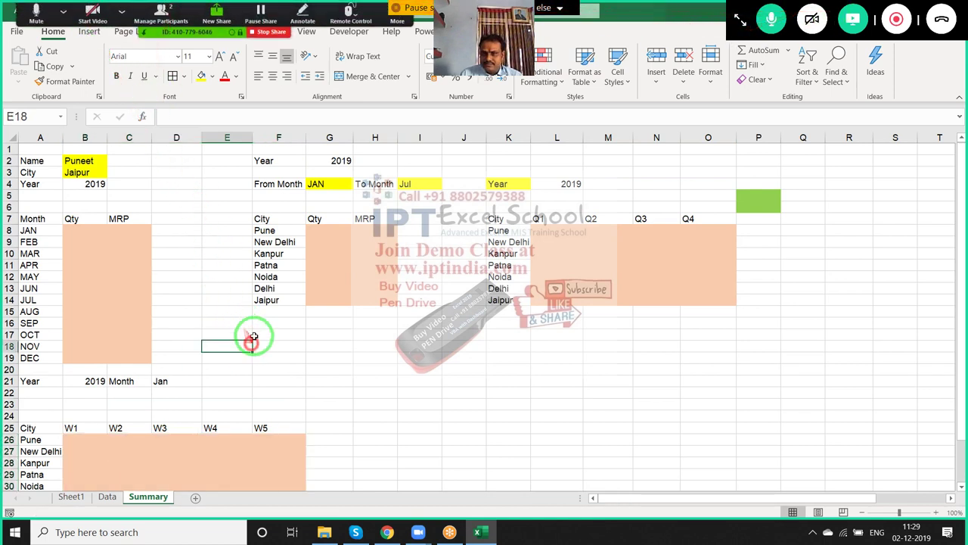
{"action": "left_click_drag", "start_coordinate": [286, 59], "coordinate": [515, 216]}
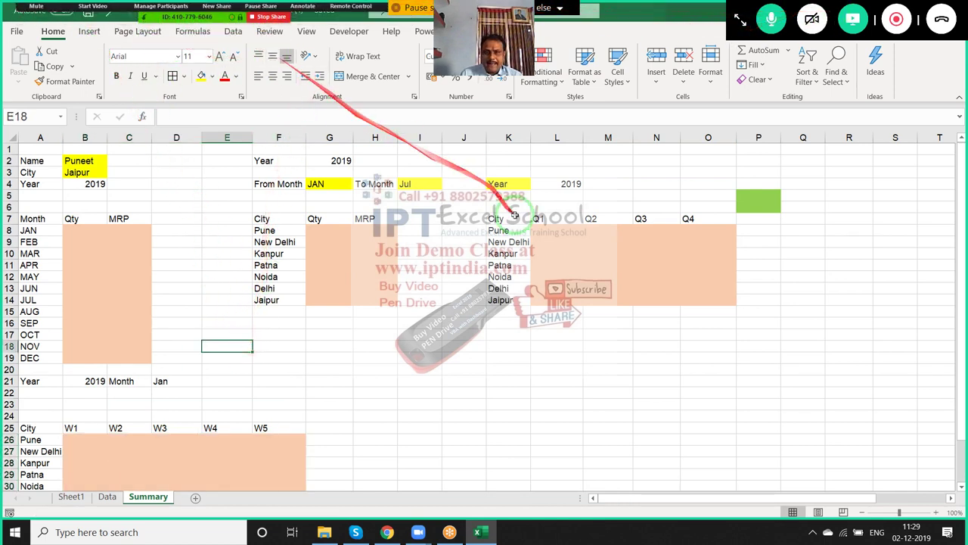
Switch to Chrome's Gmail tab and start a new email.
{"action": "left_click", "coordinate": [388, 532]}
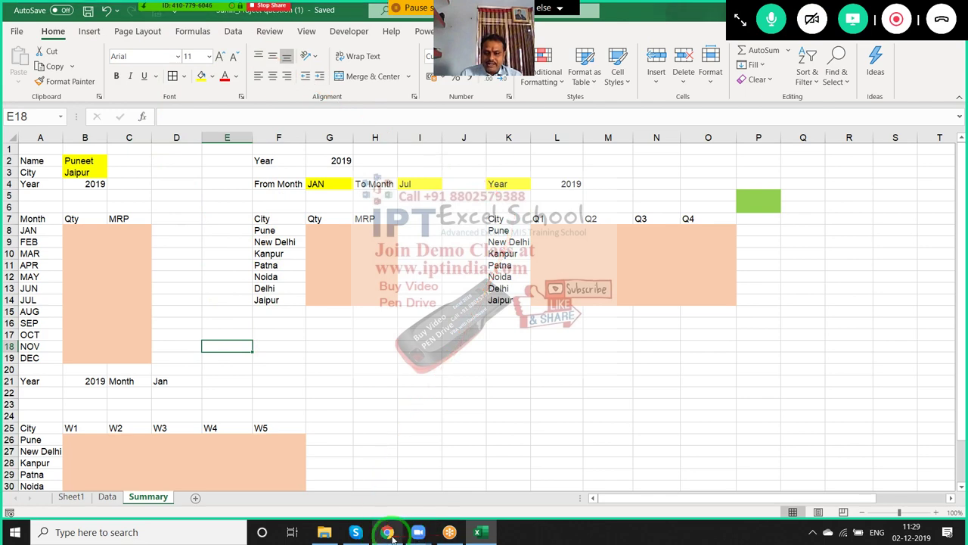
{"action": "mouse_move", "coordinate": [281, 475]}
{"action": "left_mouse_down"}
{"action": "mouse_move", "coordinate": [38, 23]}
{"action": "mouse_move", "coordinate": [295, 30]}
{"action": "left_mouse_up"}
{"action": "left_click", "coordinate": [251, 23]}
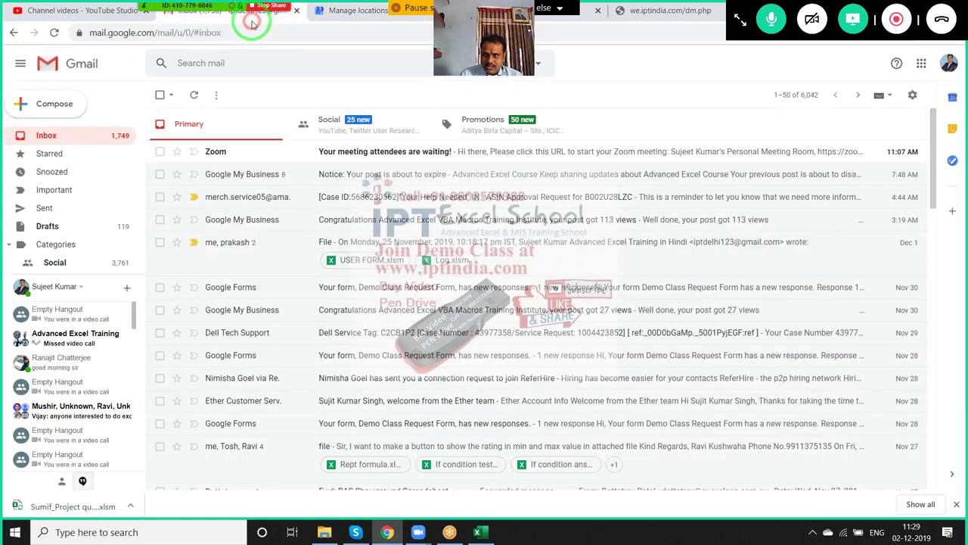
{"action": "left_click", "coordinate": [52, 103]}
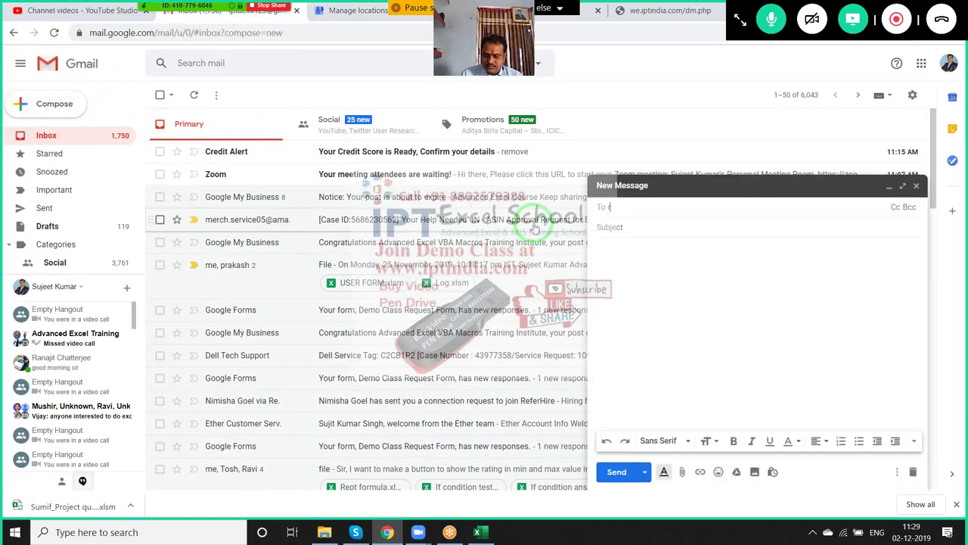
Add four recipients from Gmail's contact suggestions.
{"action": "type", "text": "aj"}
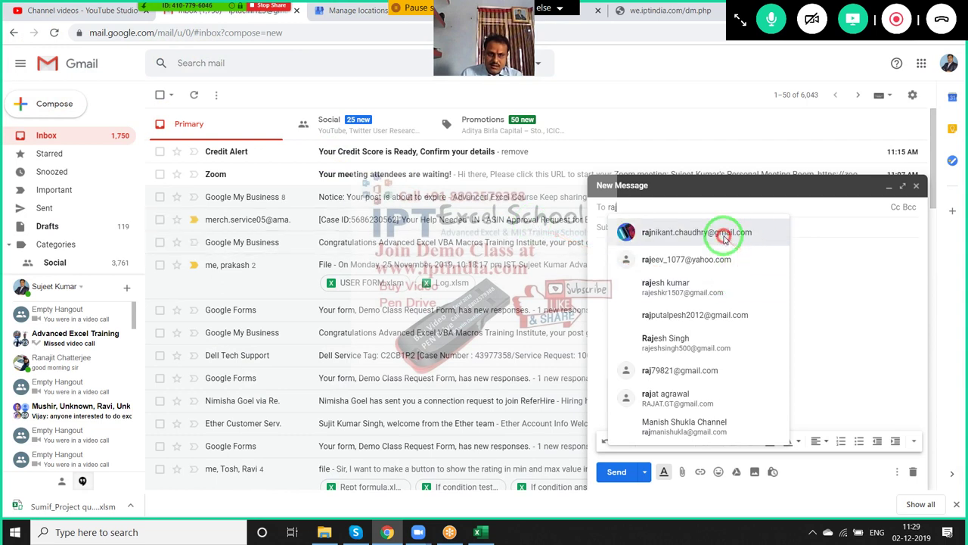
{"action": "left_click", "coordinate": [723, 237]}
{"action": "type", "text": "af"}
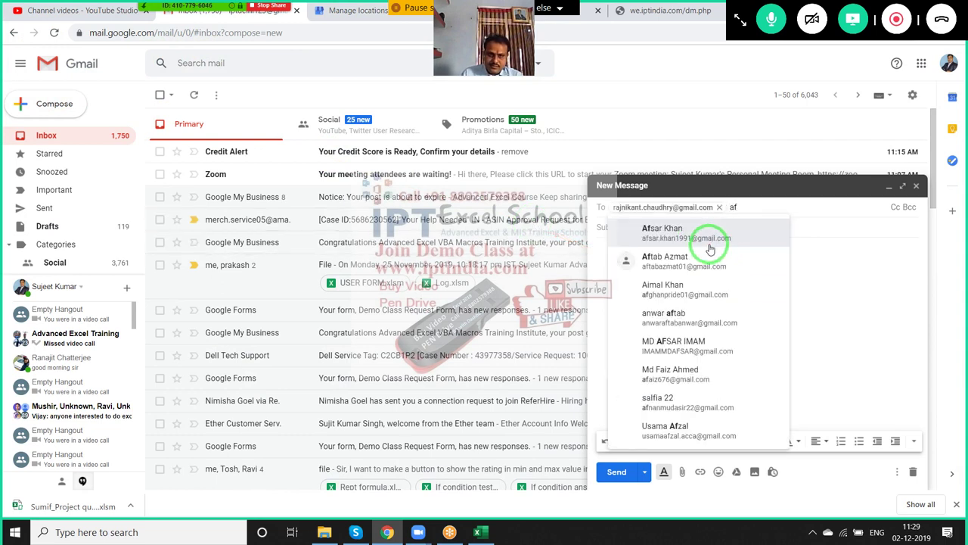
{"action": "key", "text": "Escape"}
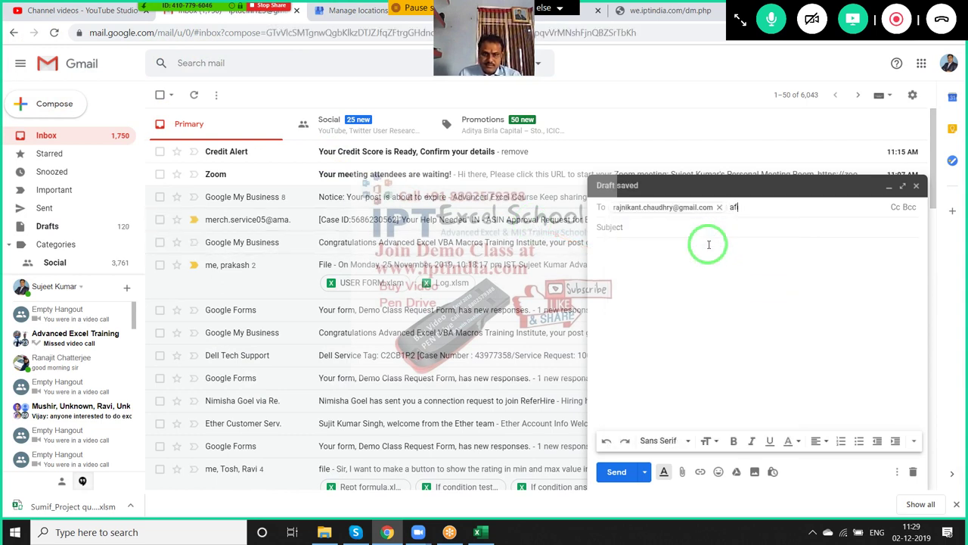
{"action": "key", "text": "BackSpace"}
{"action": "key", "text": "BackSpace"}
{"action": "key", "text": "BackSpace"}
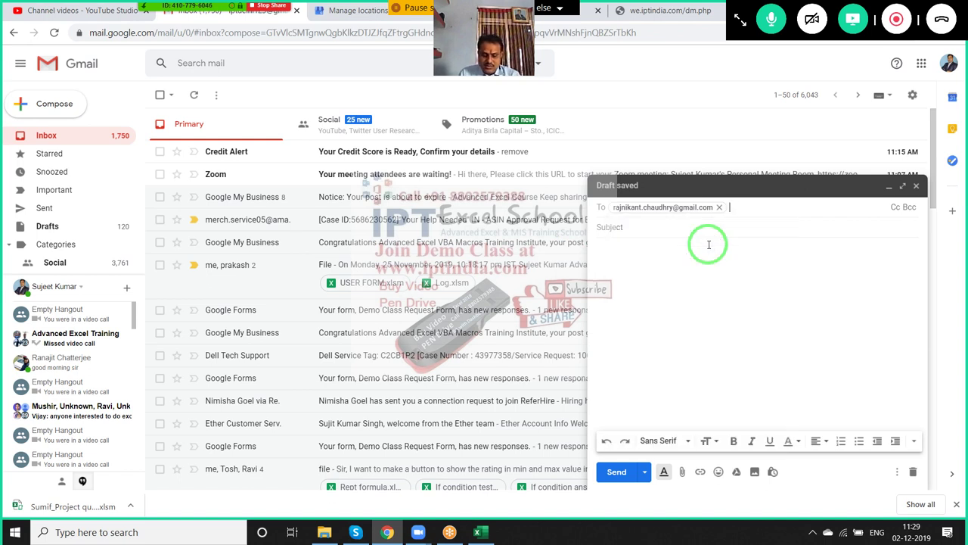
{"action": "type", "text": "o"}
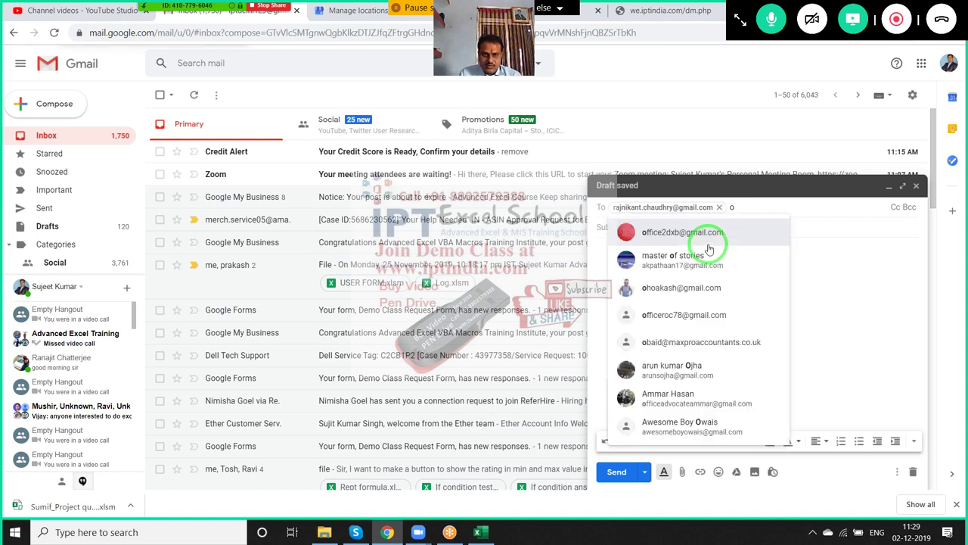
{"action": "left_click", "coordinate": [710, 244]}
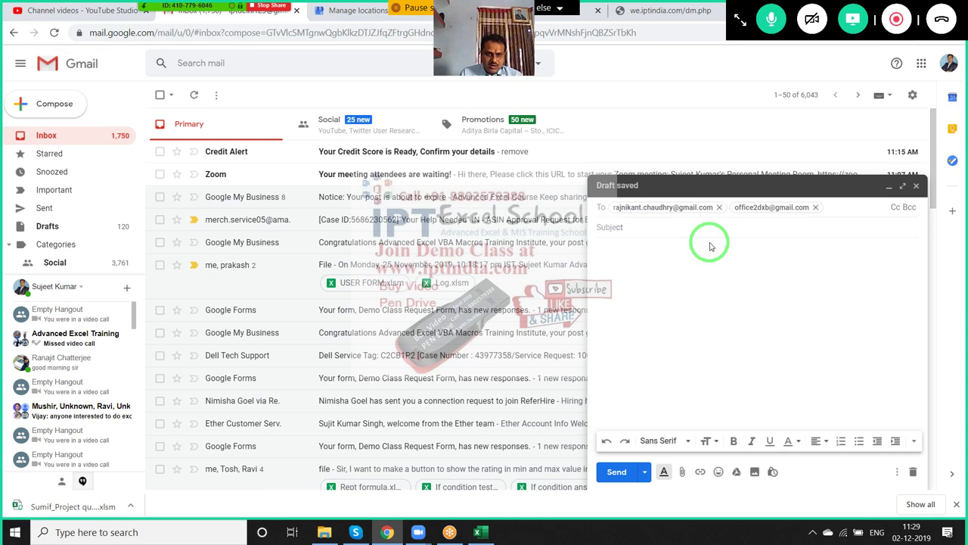
{"action": "type", "text": "re"}
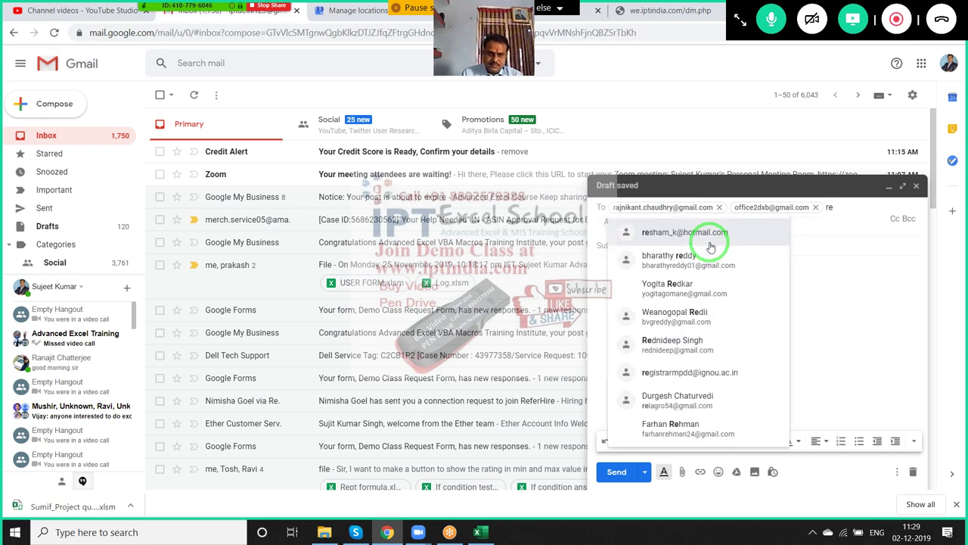
{"action": "left_click", "coordinate": [710, 243]}
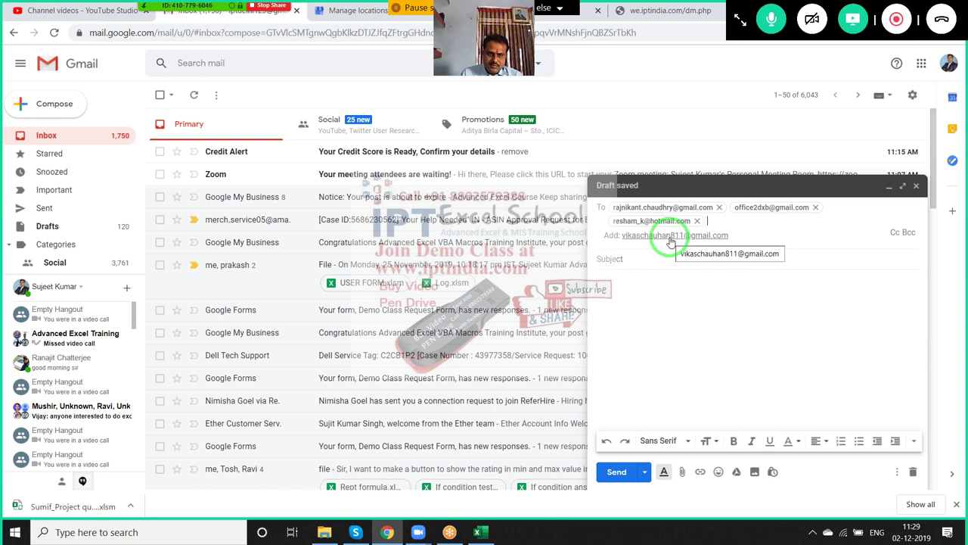
{"action": "left_click", "coordinate": [665, 236]}
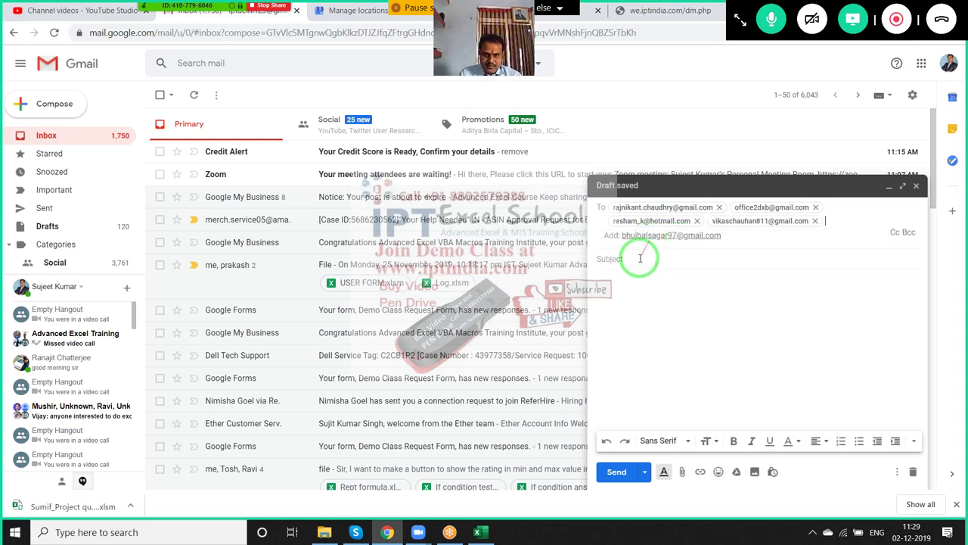
{"action": "left_click", "coordinate": [630, 260]}
{"action": "type", "text": "File"}
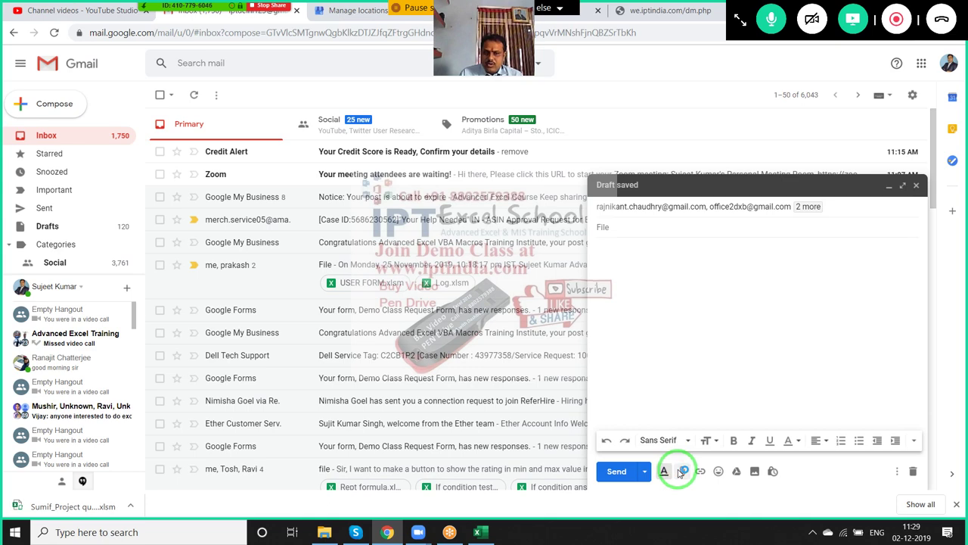
Attach Sumif_Project question (1).xlsm from Downloads, send the email, and show the desktop.
{"action": "left_click", "coordinate": [683, 471]}
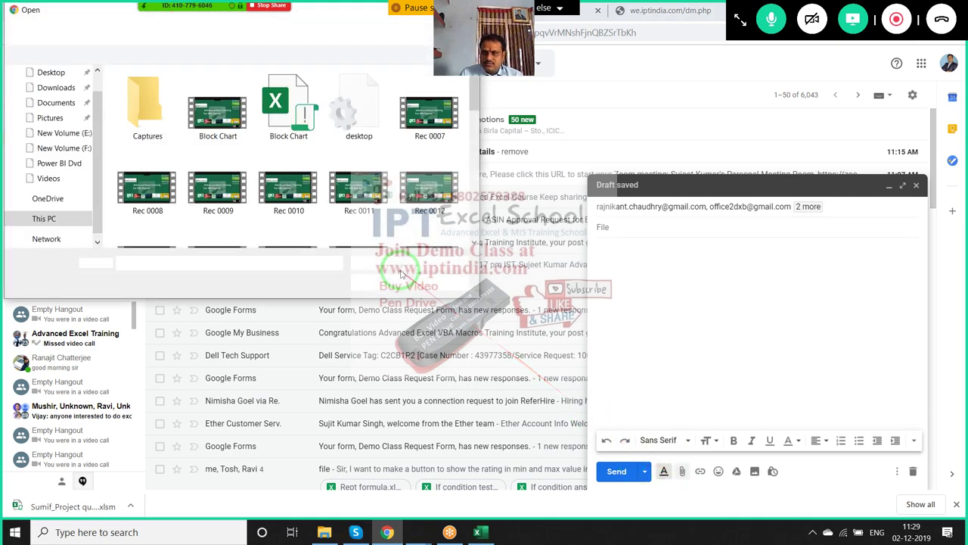
{"action": "left_click", "coordinate": [56, 102]}
{"action": "left_click", "coordinate": [57, 87]}
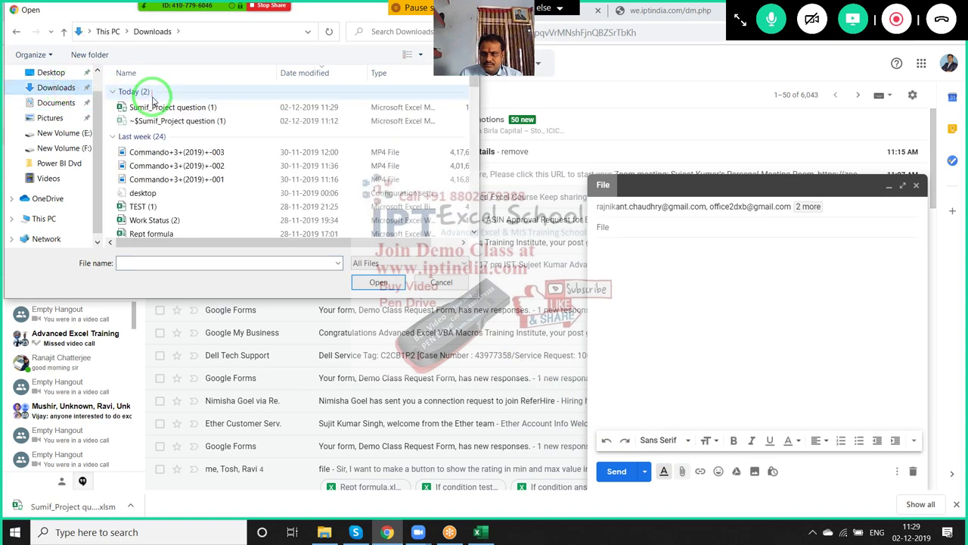
{"action": "double_click", "coordinate": [152, 108]}
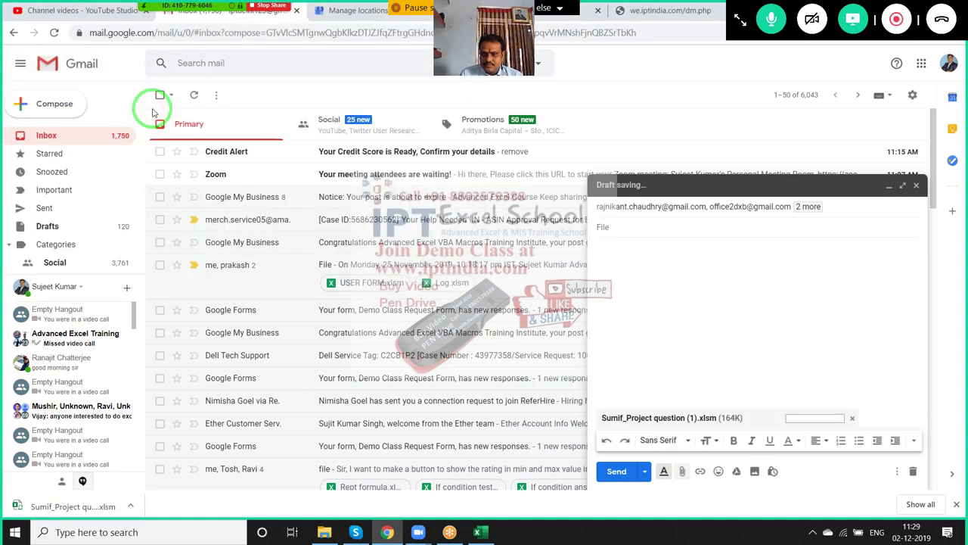
{"action": "left_click", "coordinate": [625, 471]}
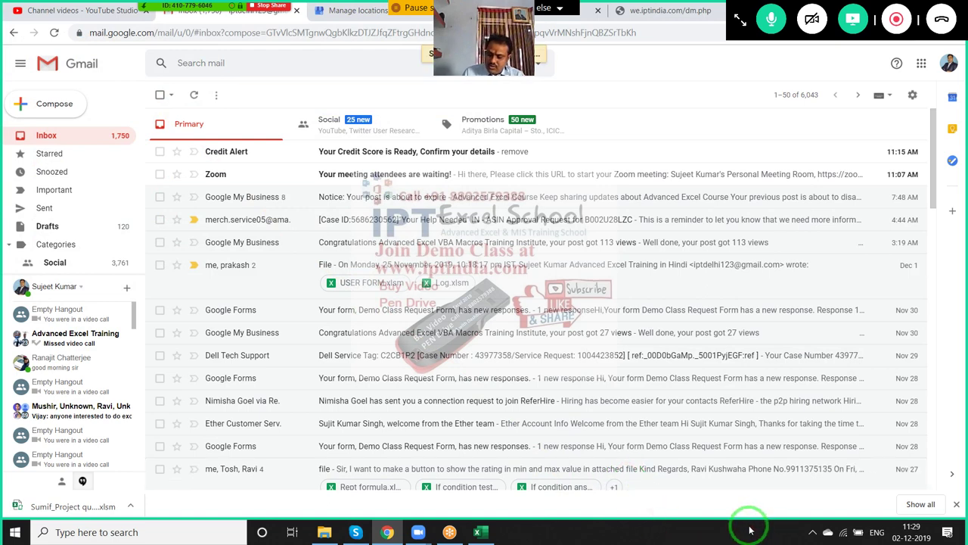
{"action": "key", "text": "super+d"}
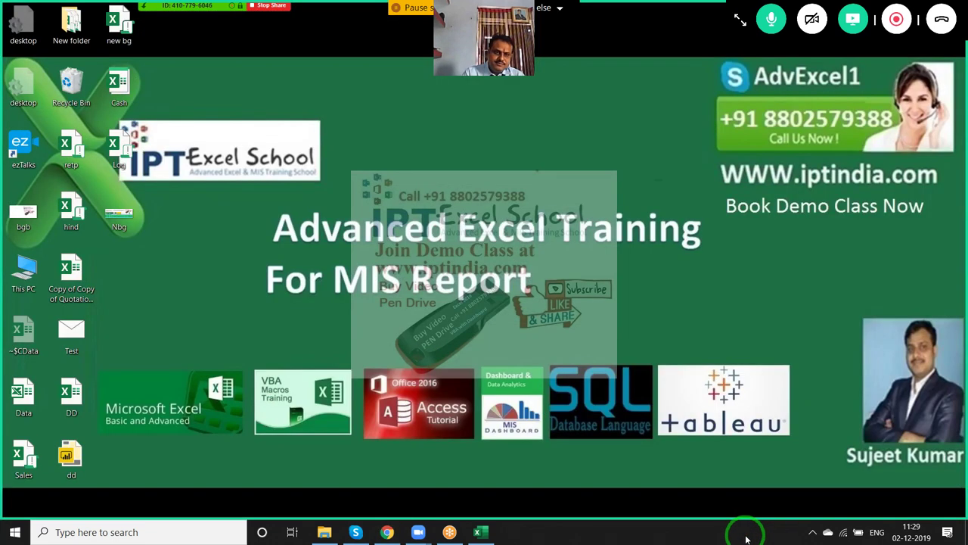